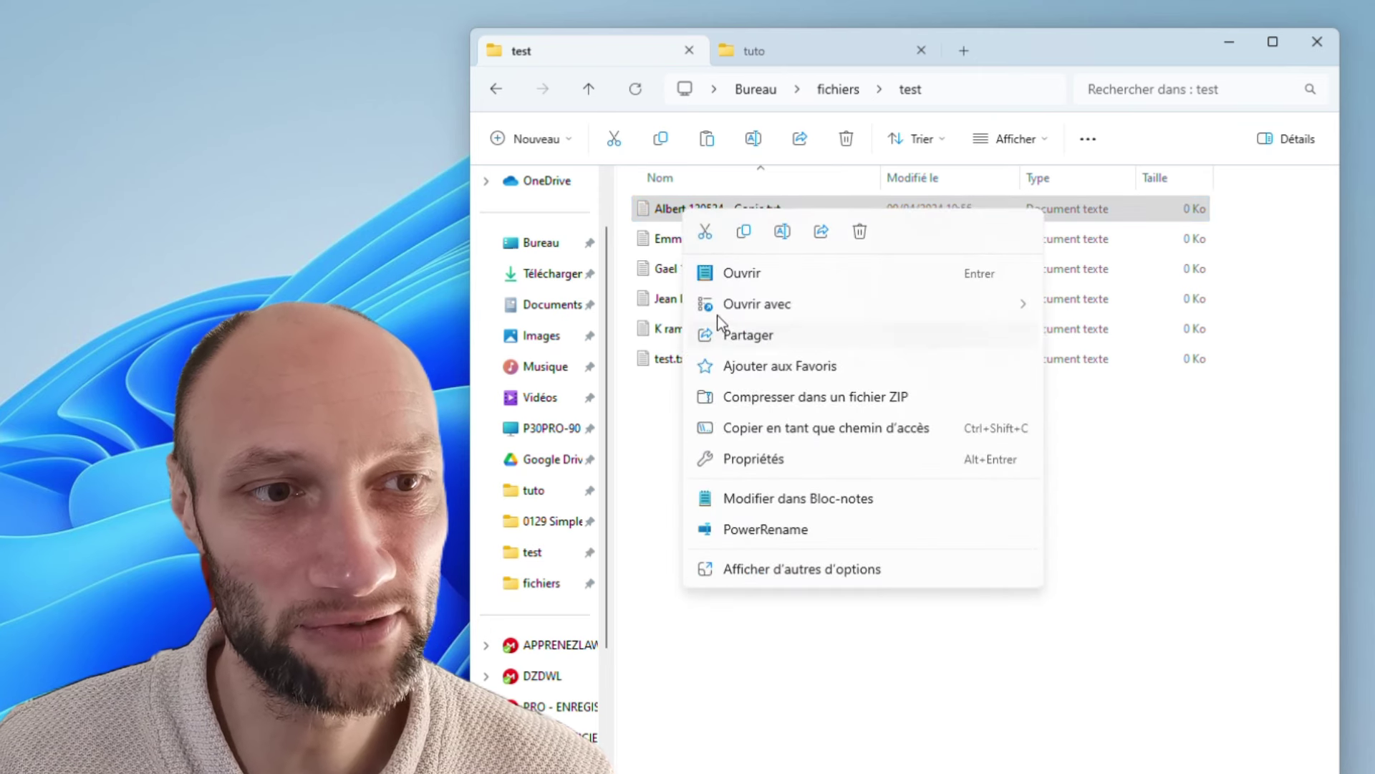
- Open the first text file's name for editing three times, cancelling each edit without entering a new name
click(745, 571)
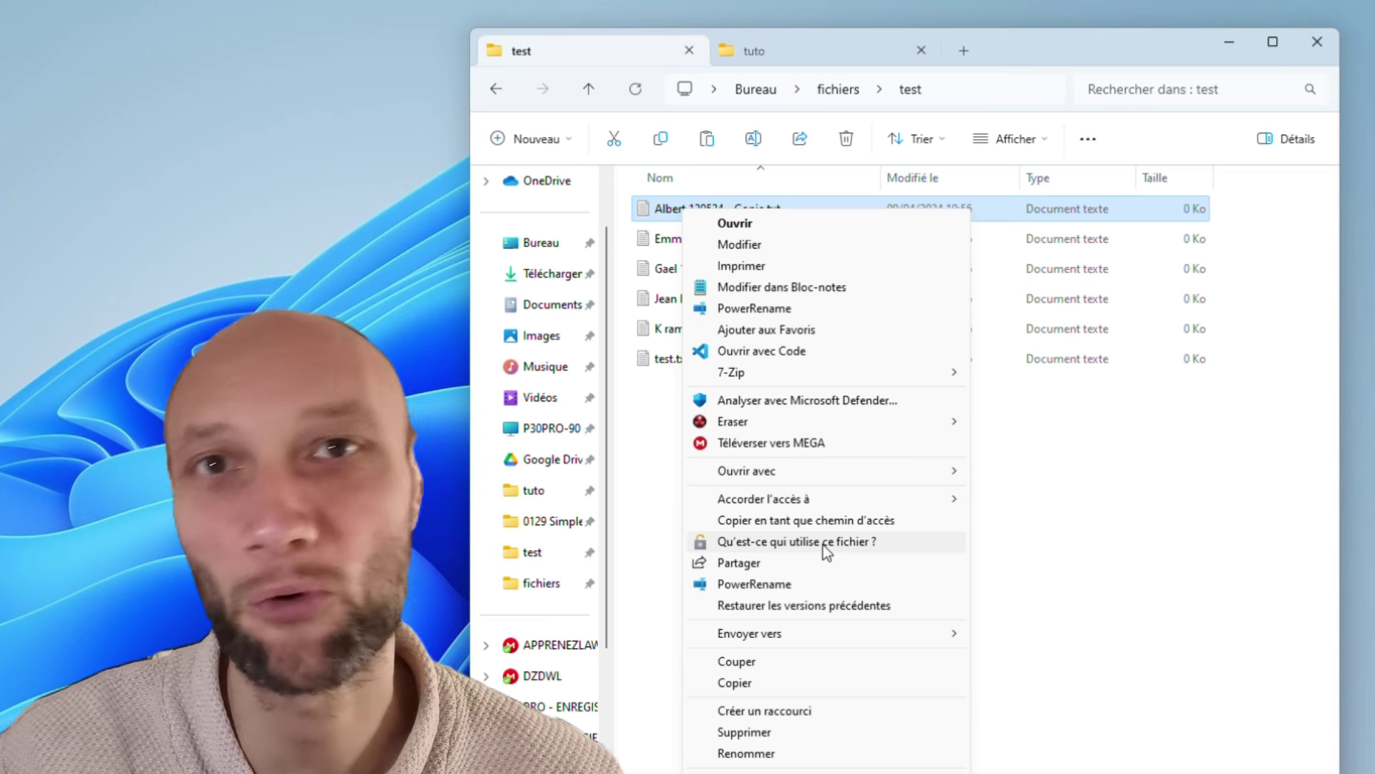
click(739, 756)
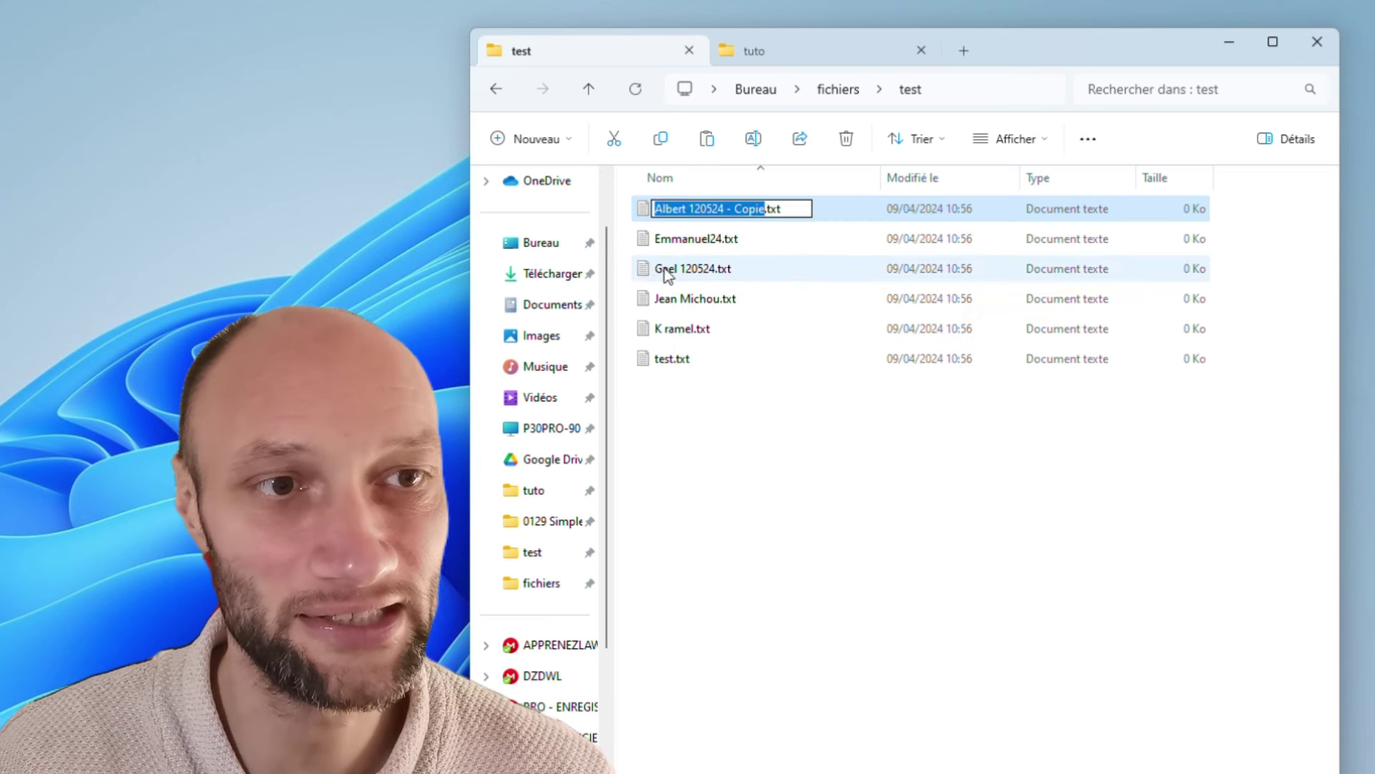
click(720, 419)
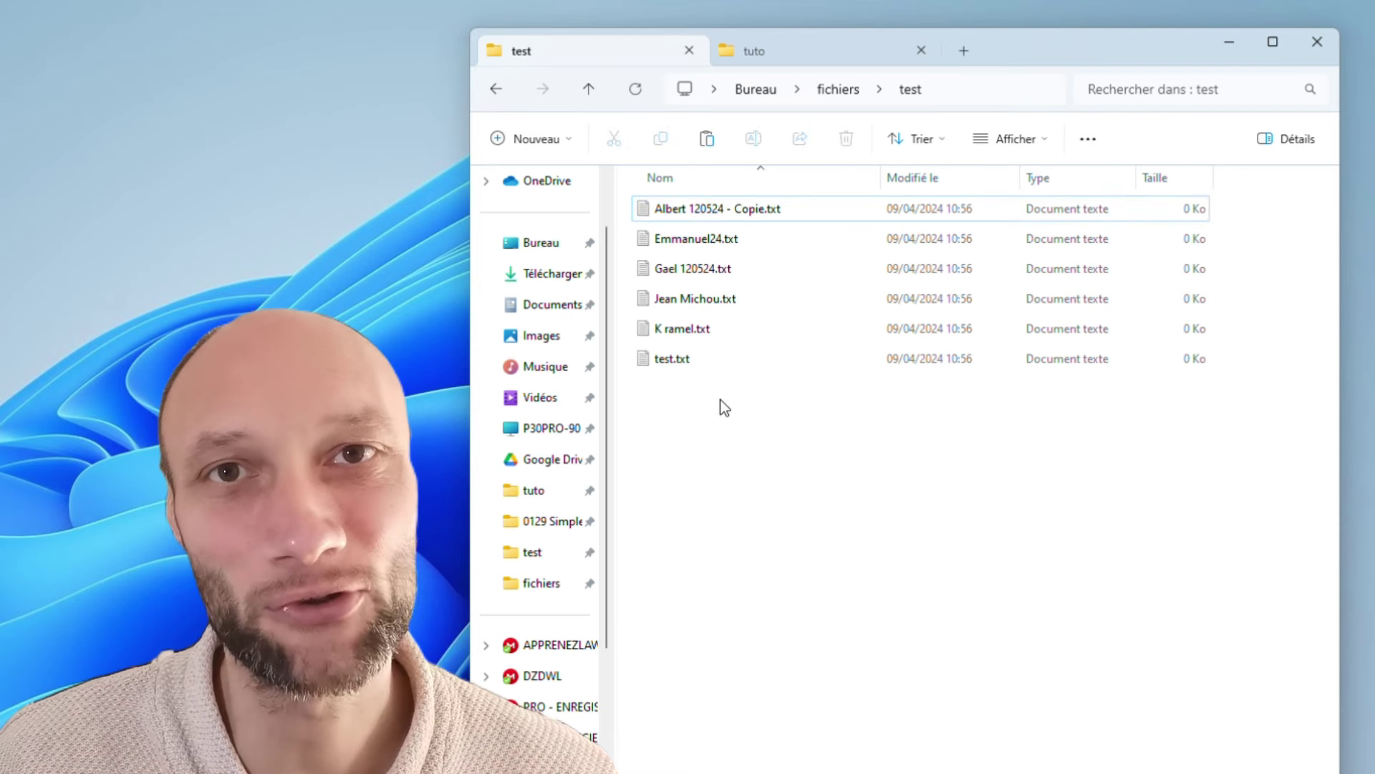
click(702, 208)
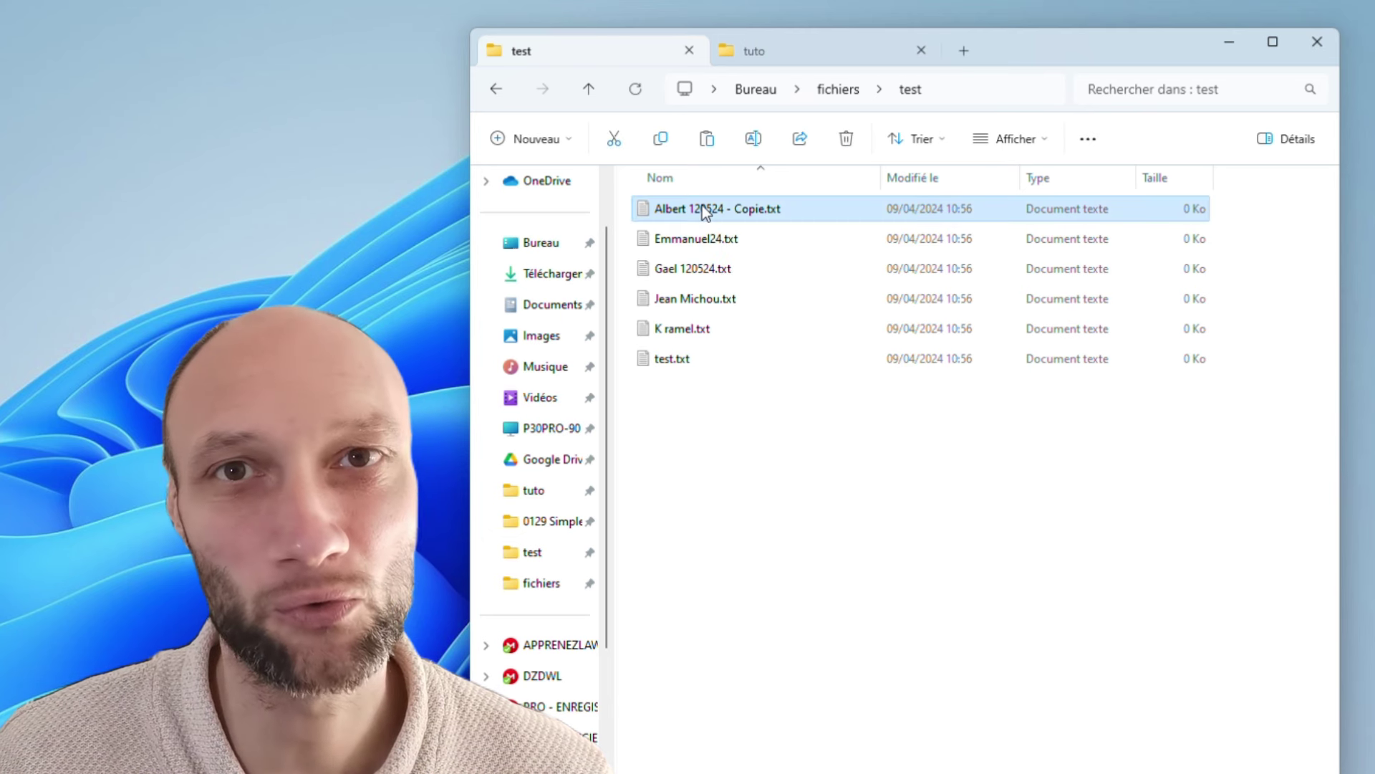
click(753, 139)
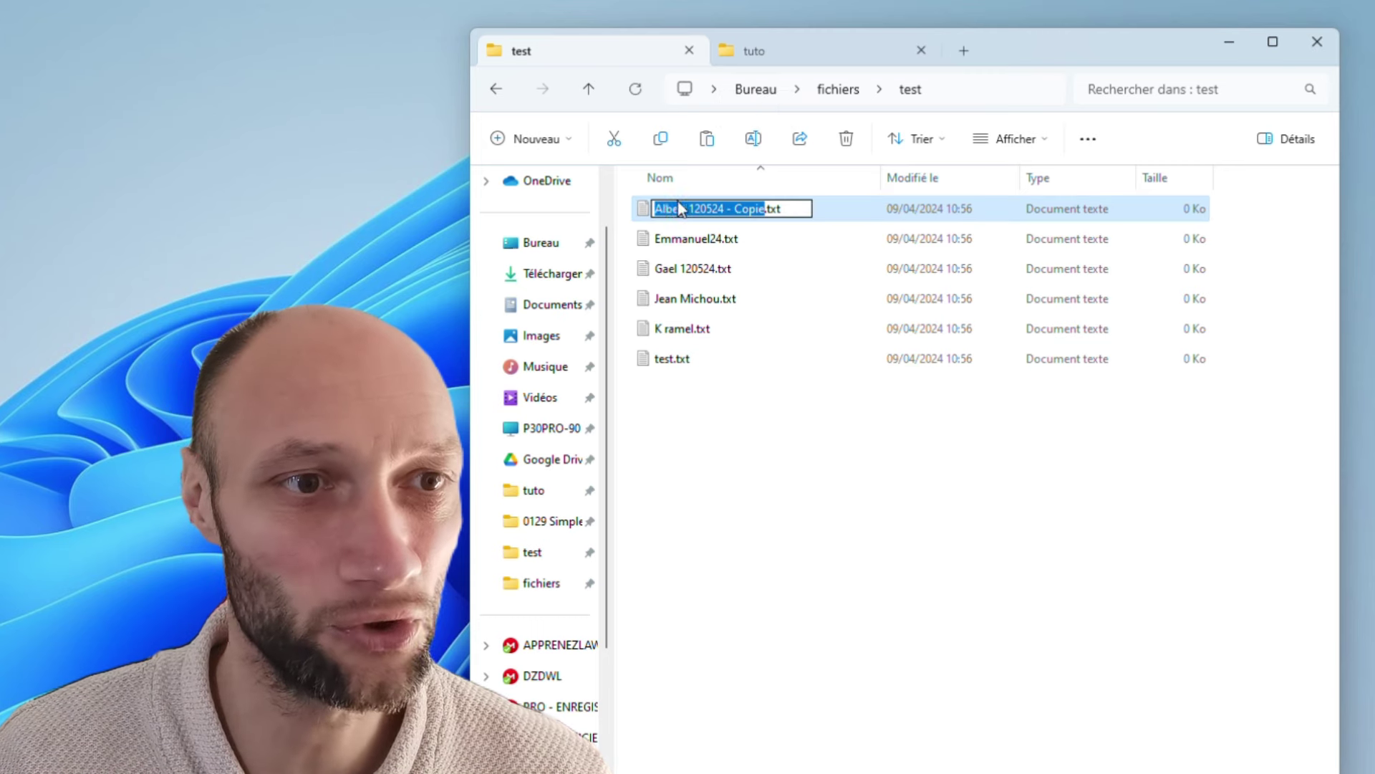
click(806, 524)
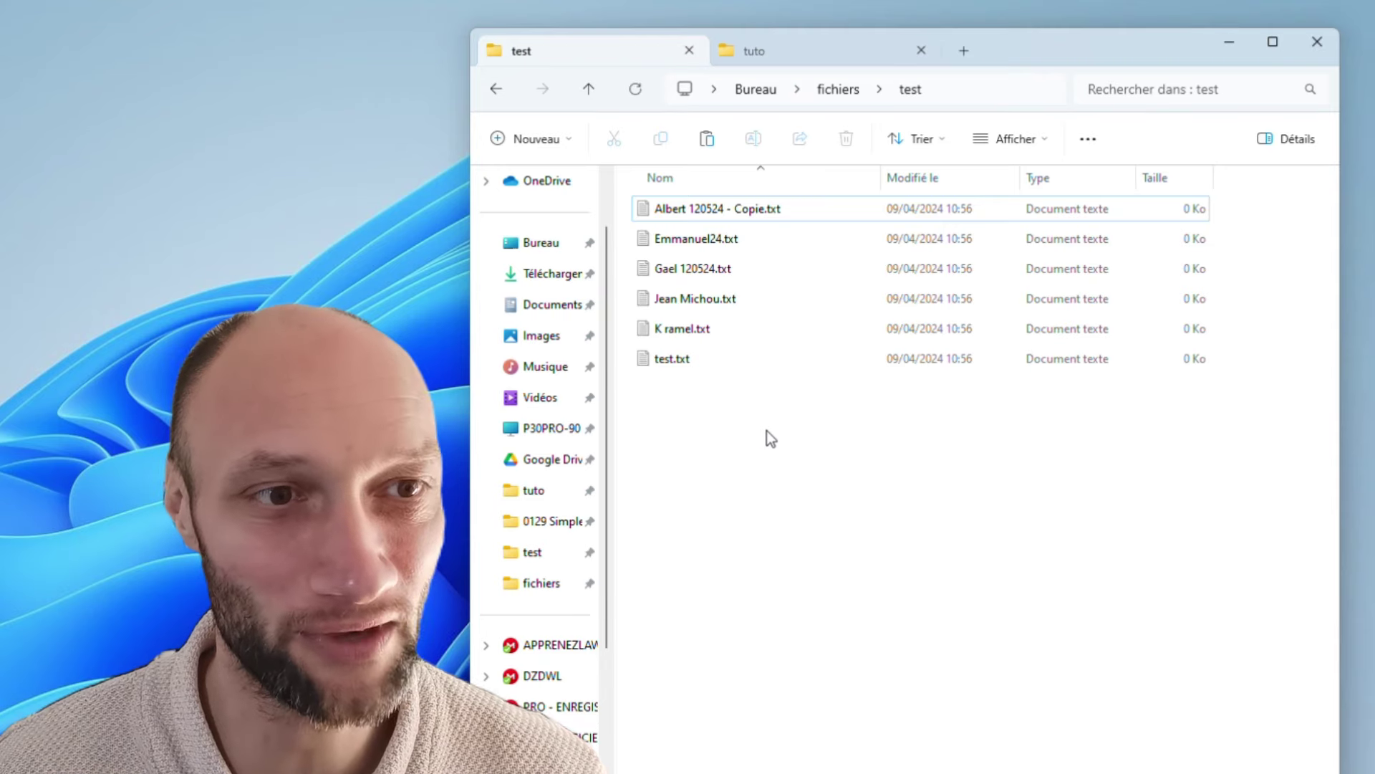
click(684, 209)
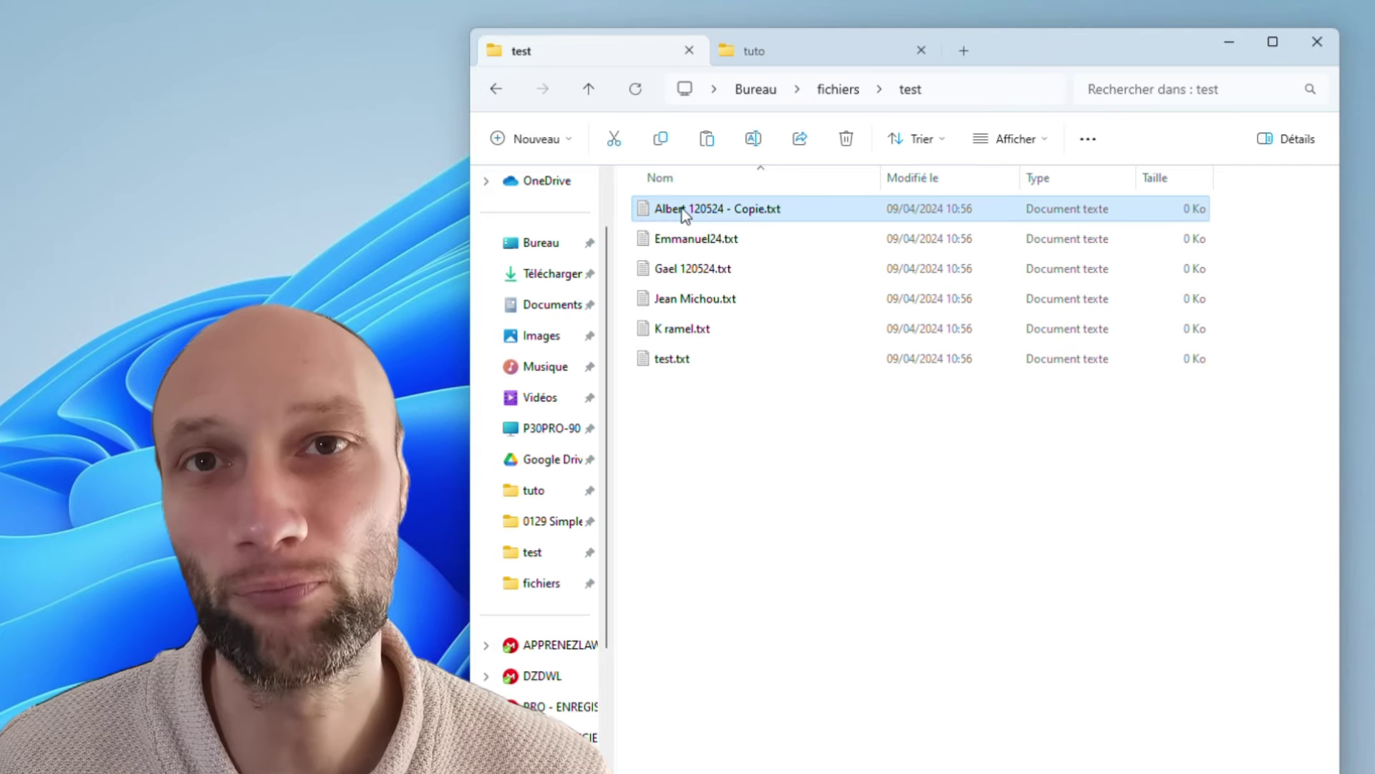
click(681, 208)
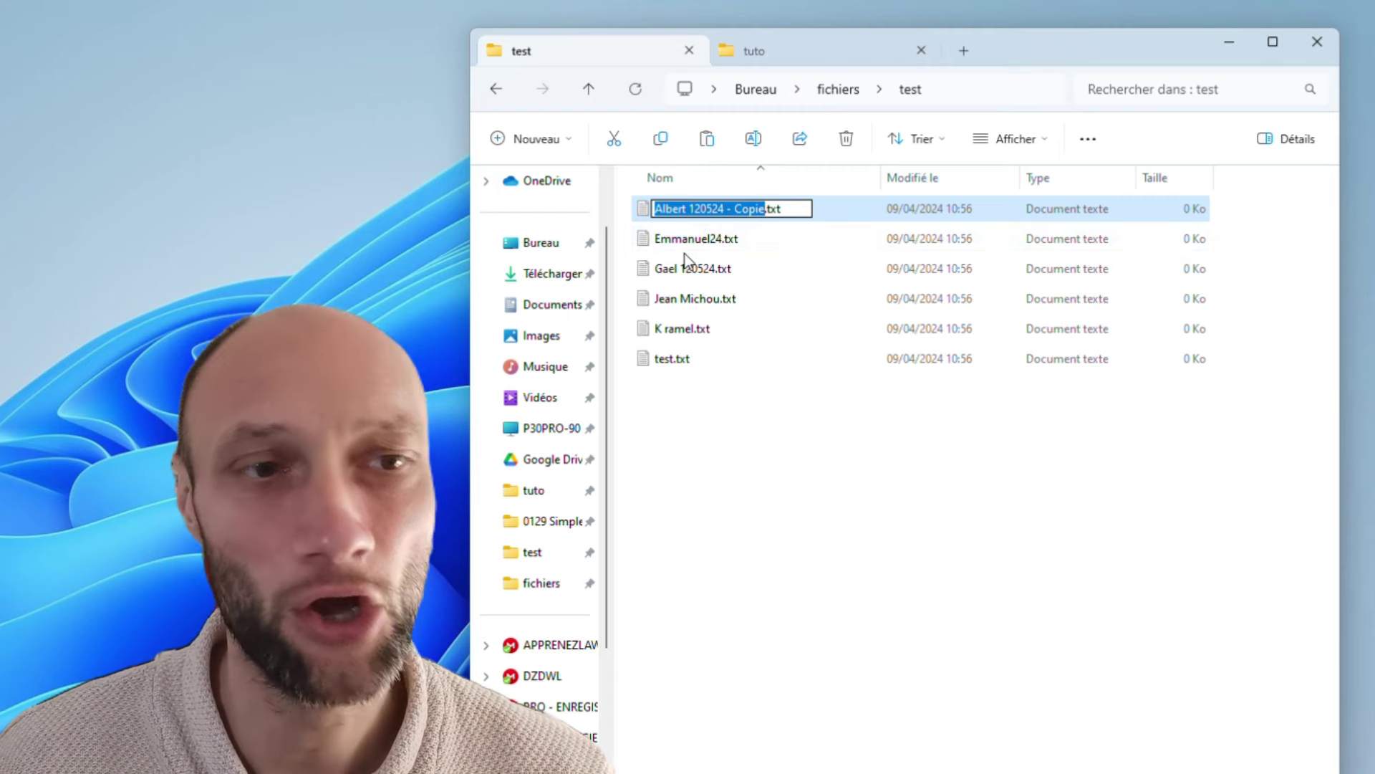
click(779, 486)
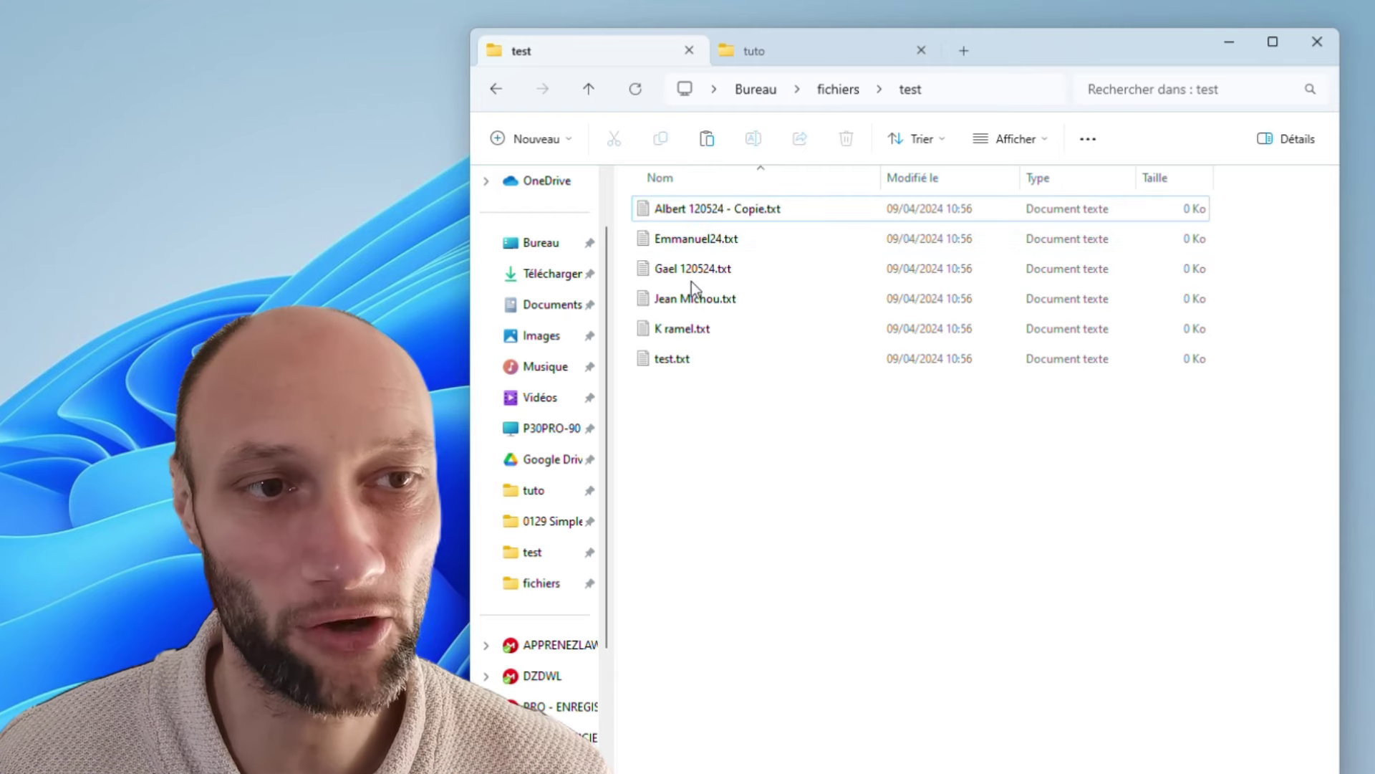
- Select the second, third and fourth text files one after another, and clear the selection
click(699, 243)
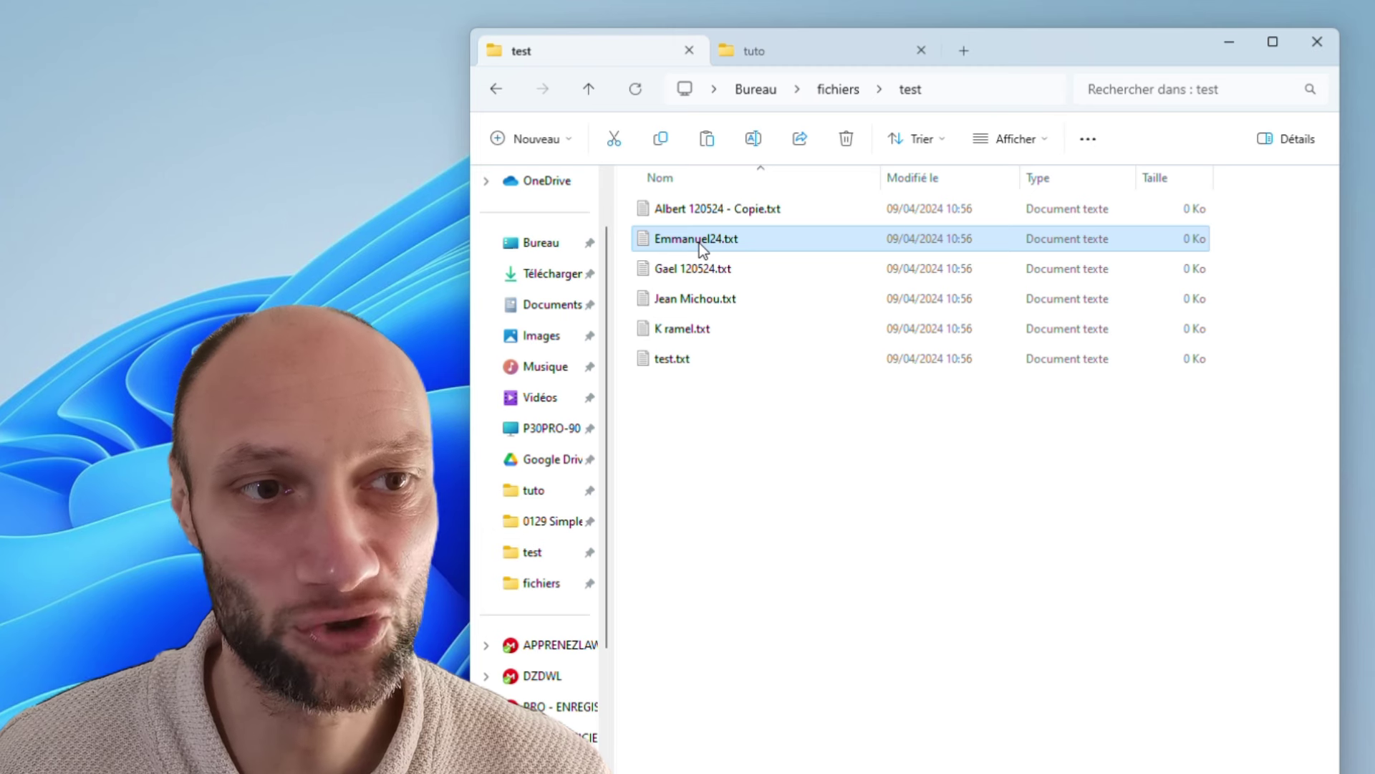
click(699, 243)
click(694, 270)
click(694, 271)
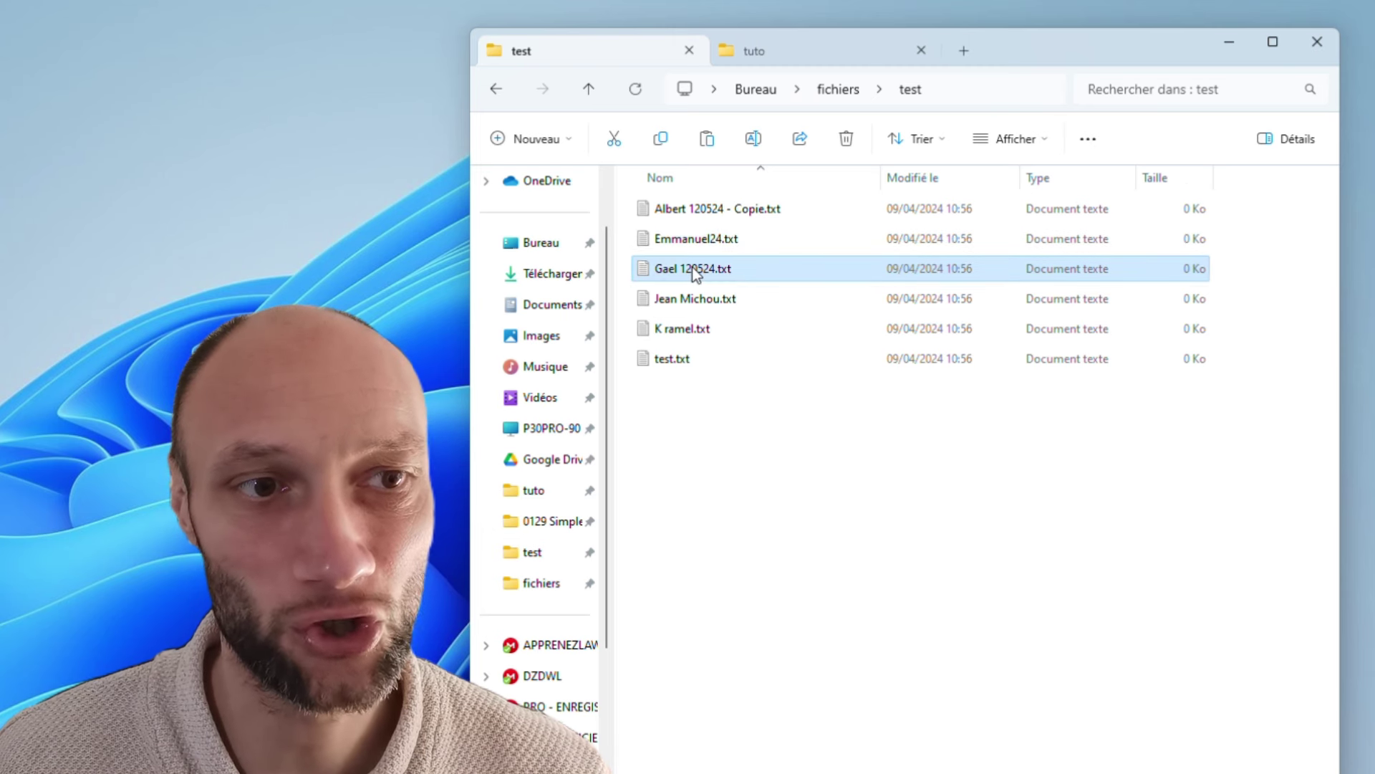
click(682, 301)
click(682, 301)
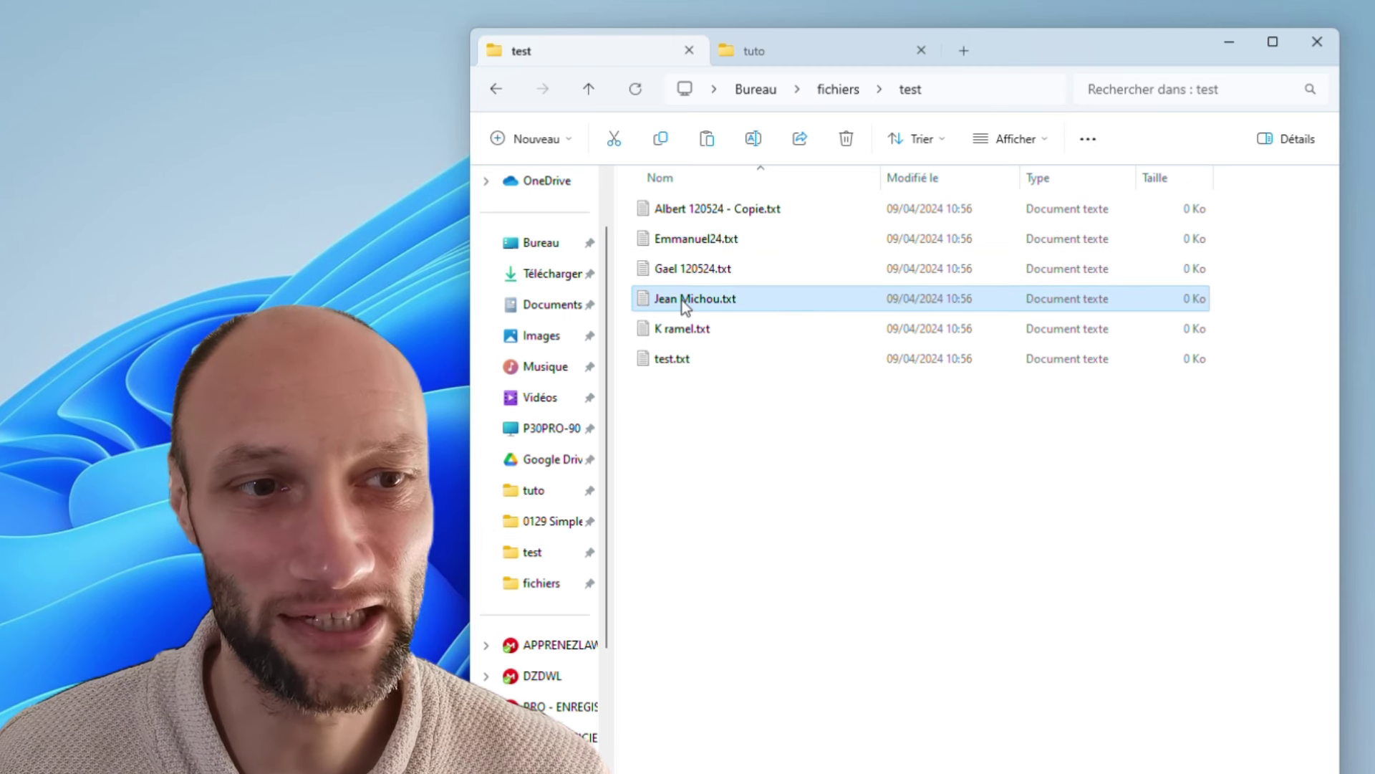
click(729, 500)
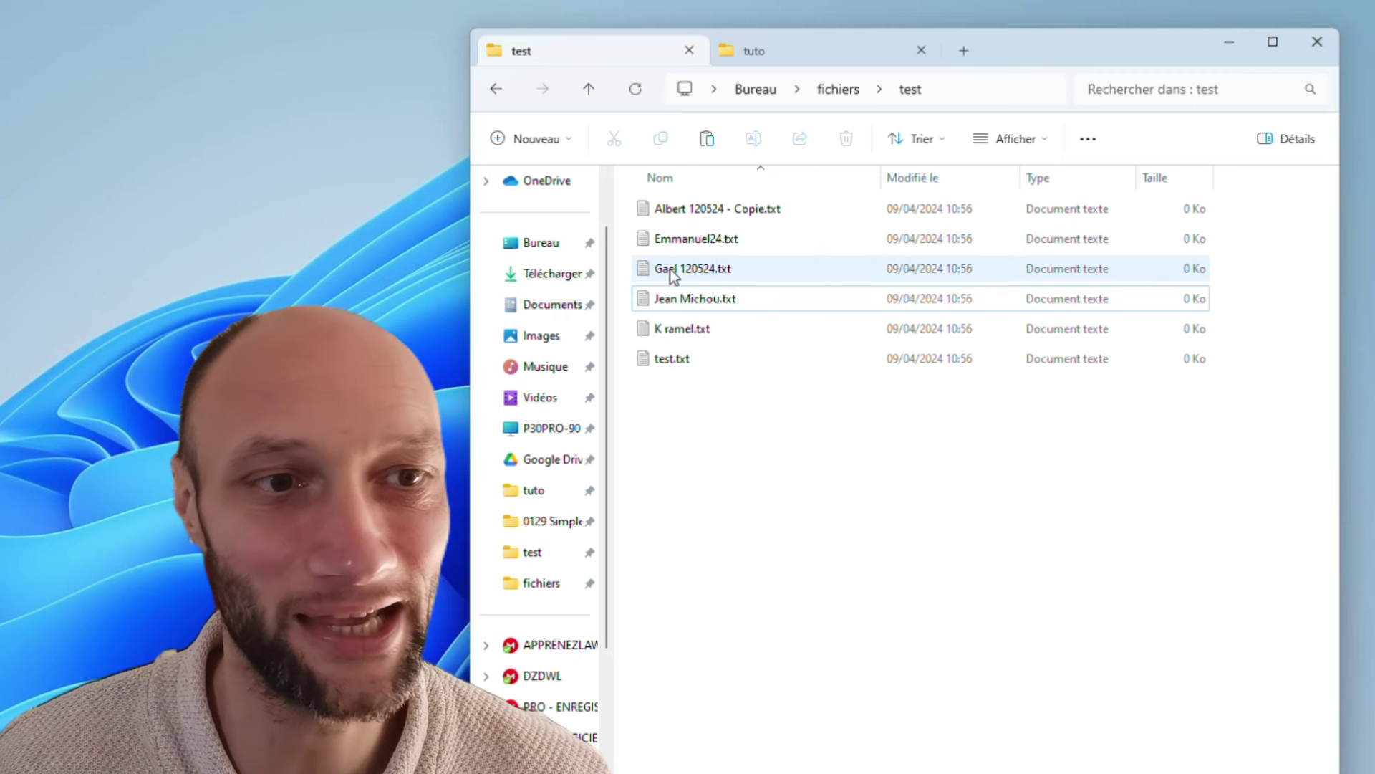
- Open the names of the first and second text files for editing in turn, without entering new names
click(688, 213)
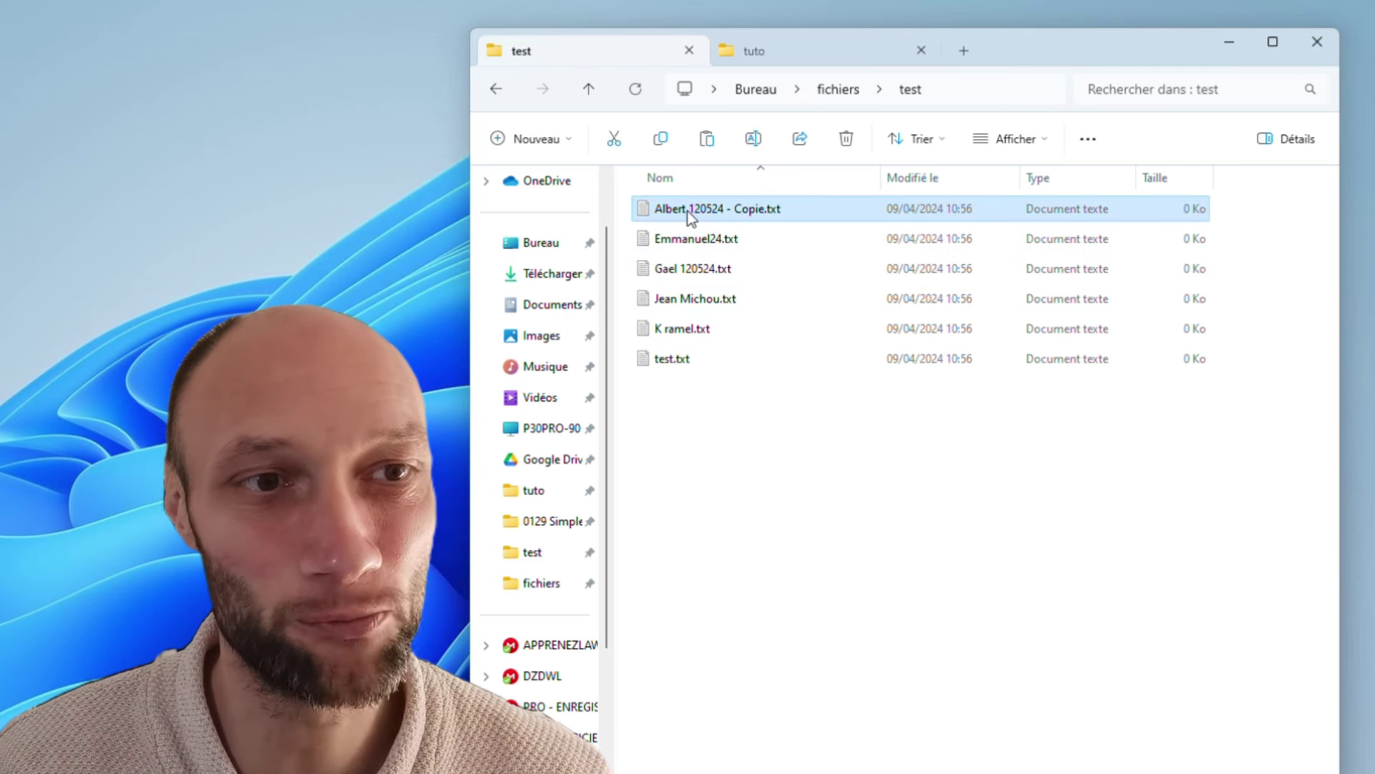
key(F2)
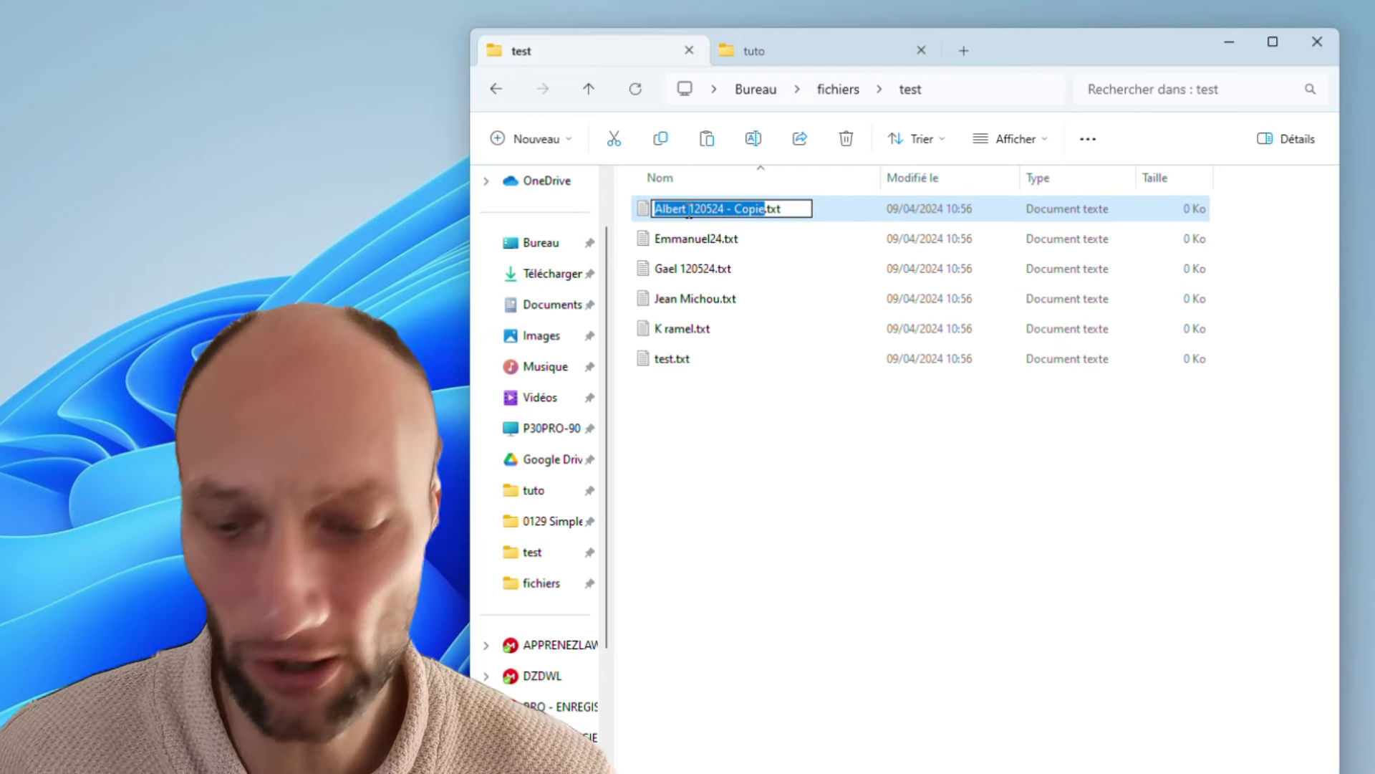
click(686, 242)
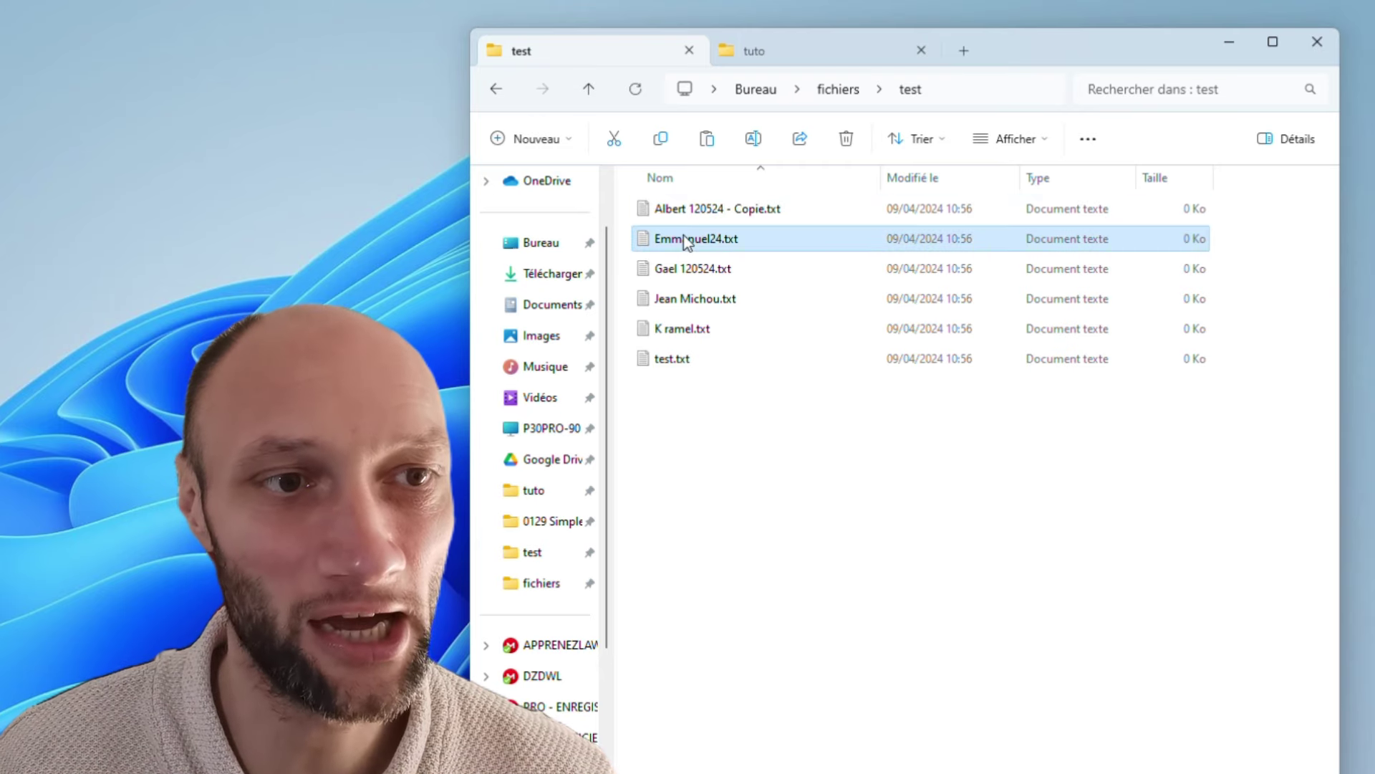
key(F2)
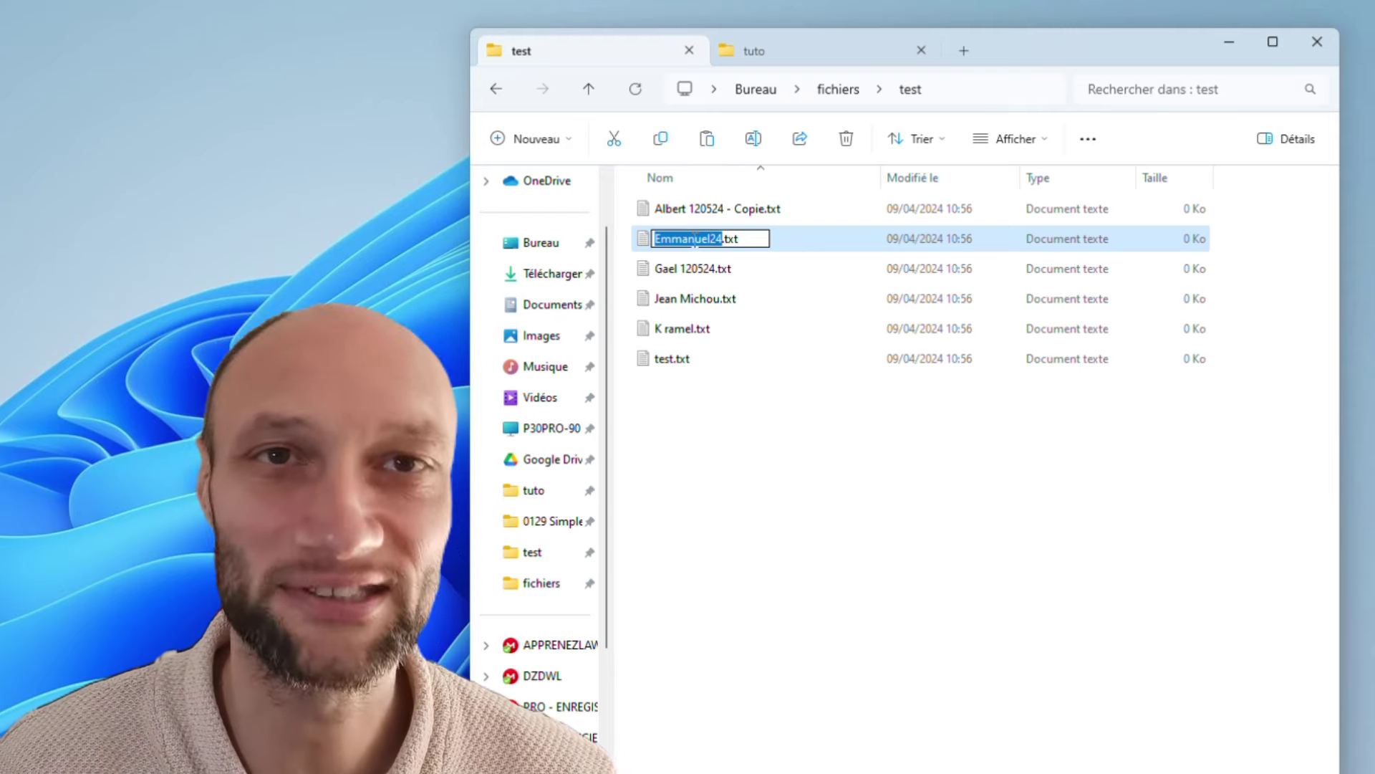
- Rename the first text file with a person's name, keeping the .txt extension, and continue directly to renaming the following file
click(688, 209)
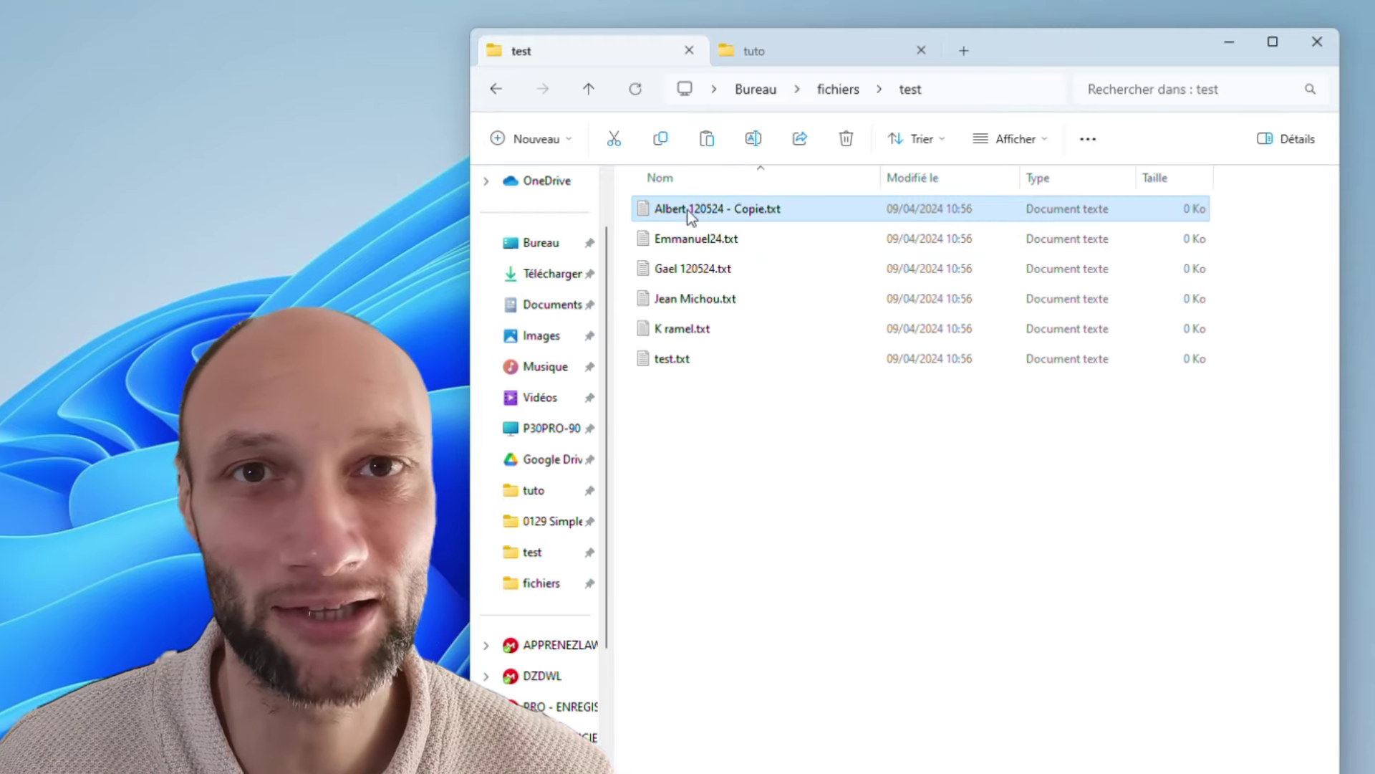
key(F2)
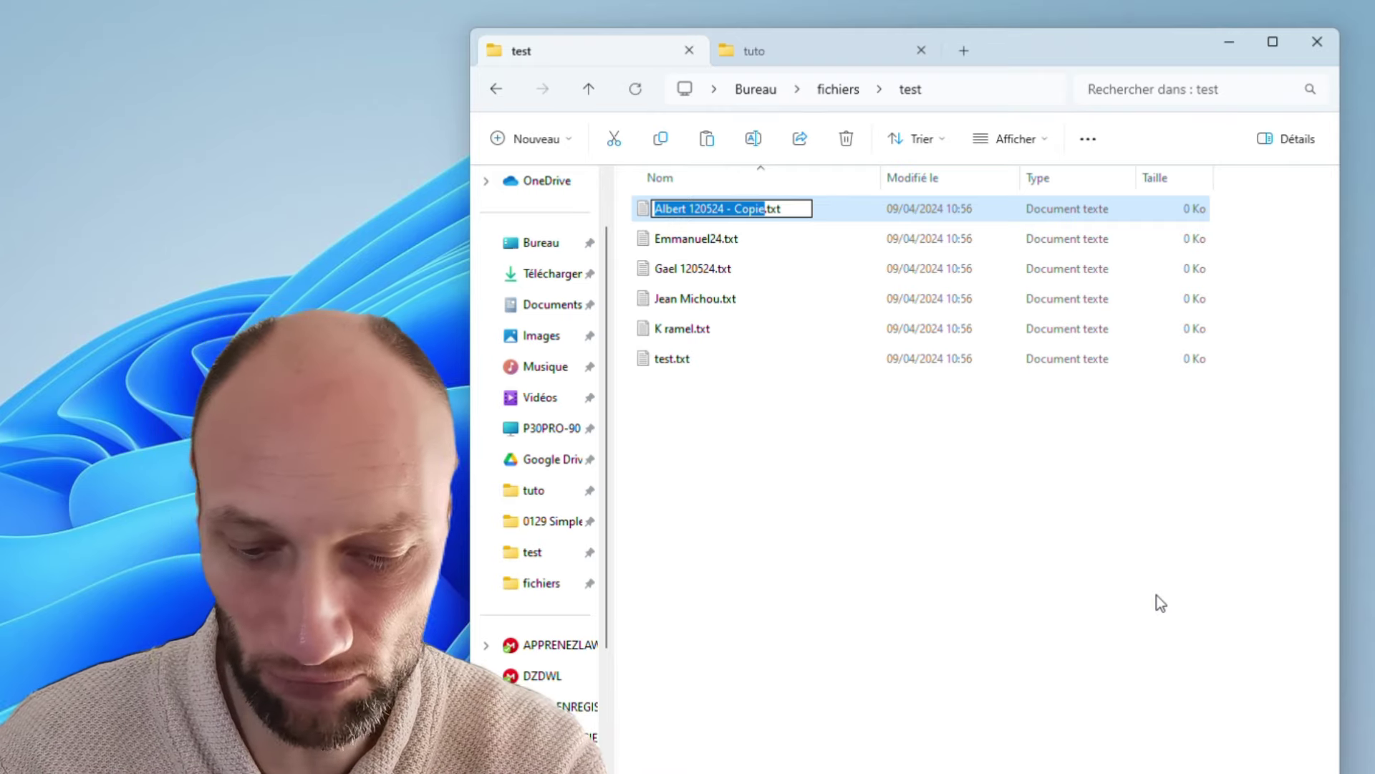
text(Jean M)
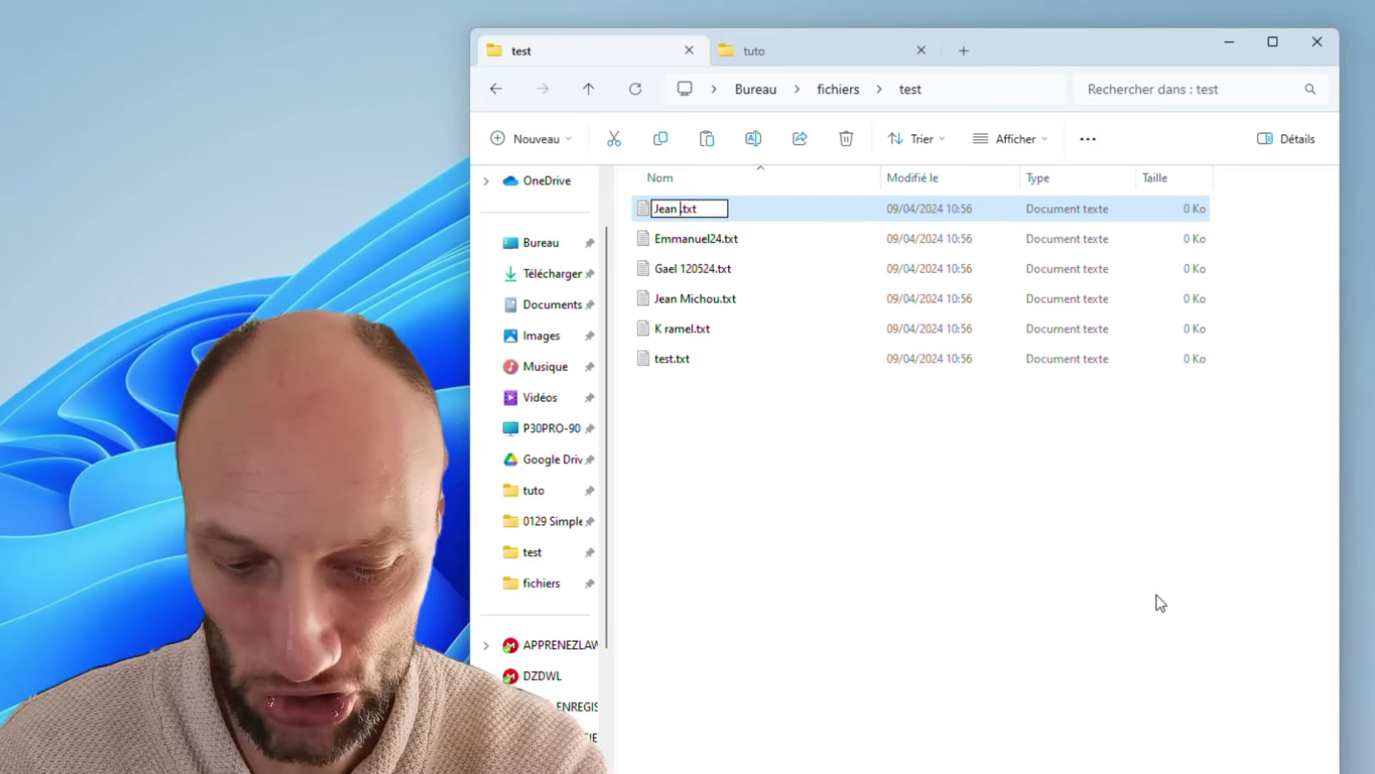
text(ich)
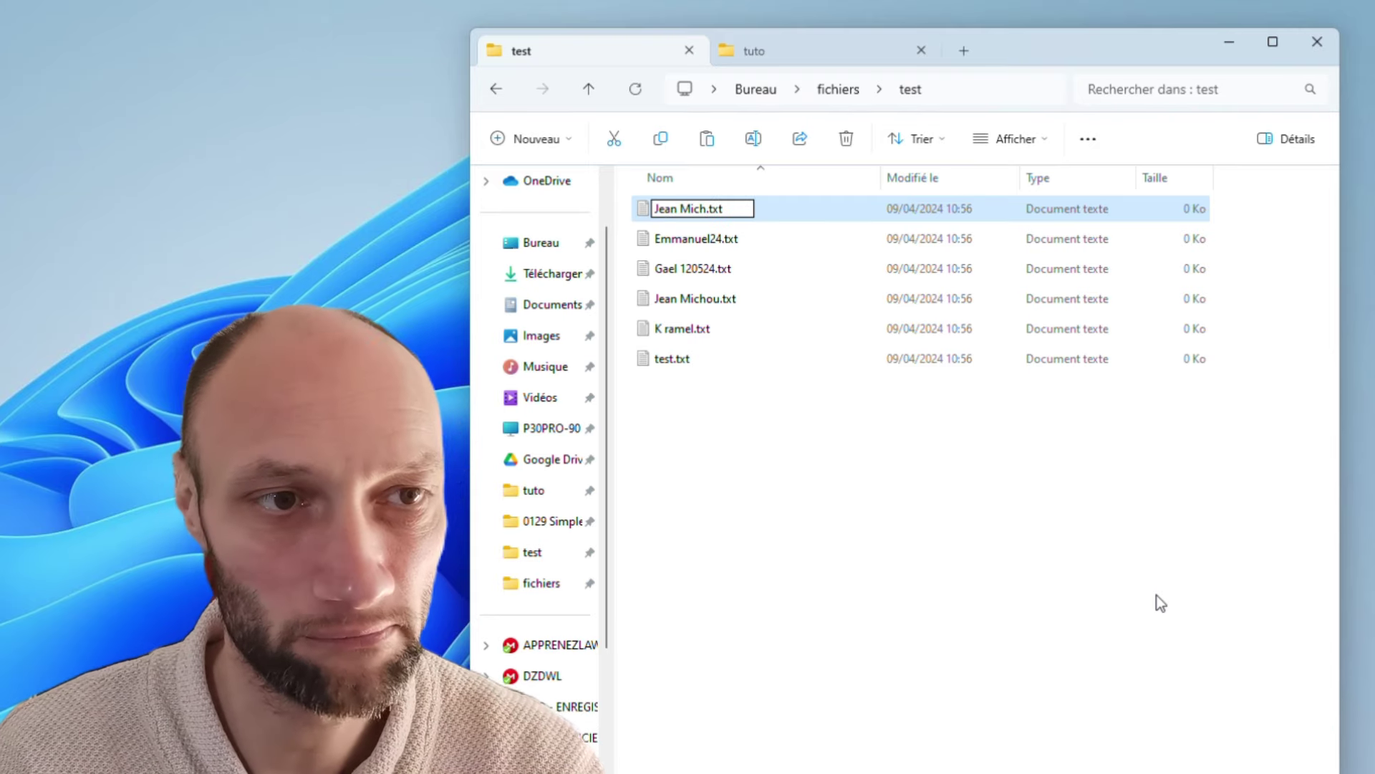
text(e)
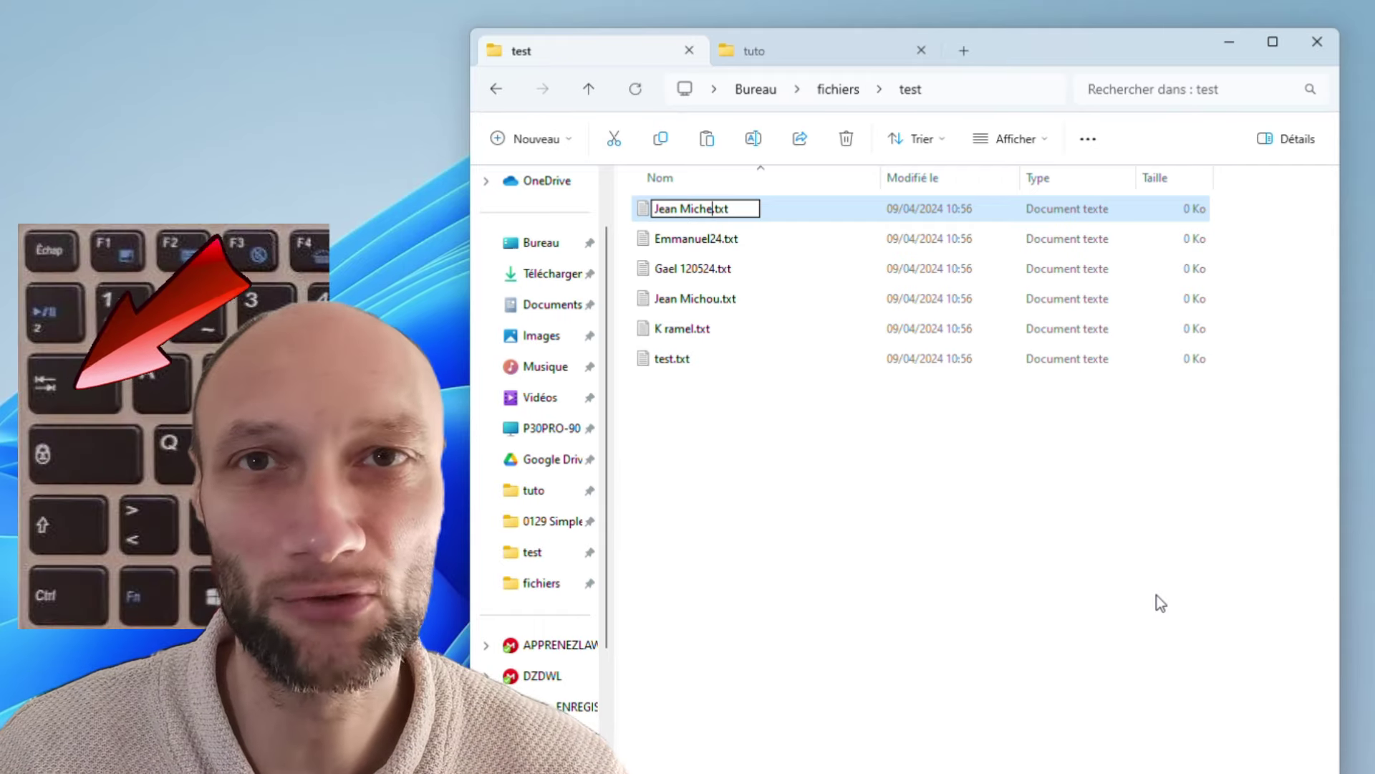
key(Tab)
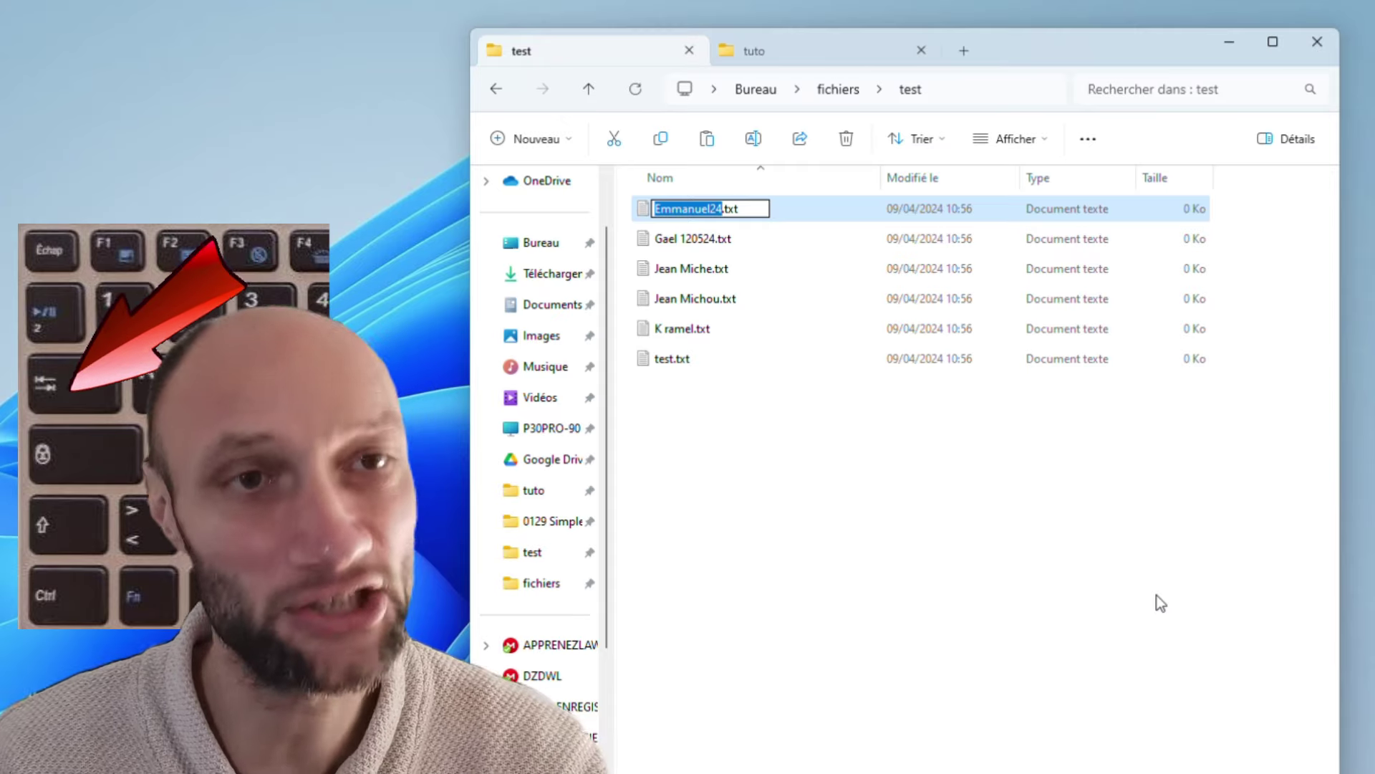
- Replace the name being edited, which ends in 24, with a shortened person's name and continue to the file ending in 120524
key(BackSpace)
text(Je)
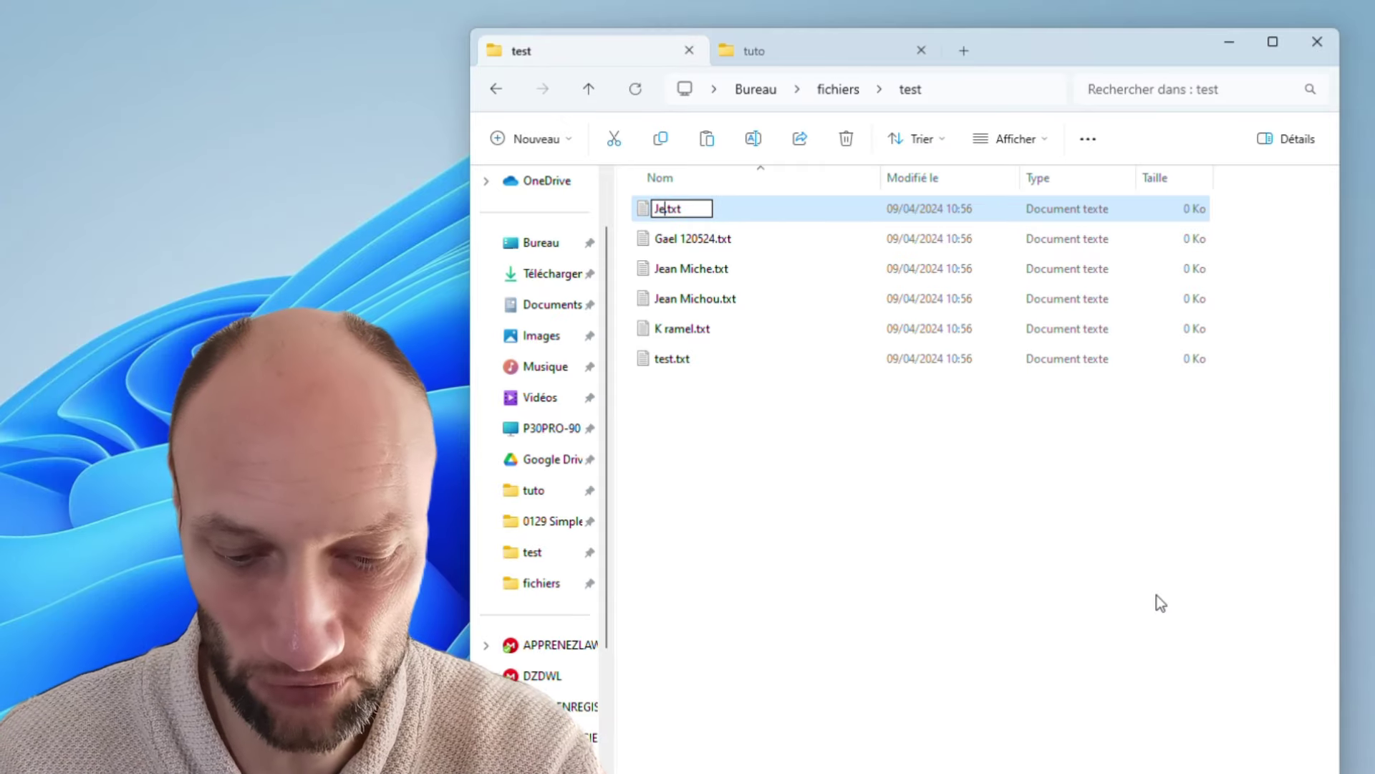
text(an Mi)
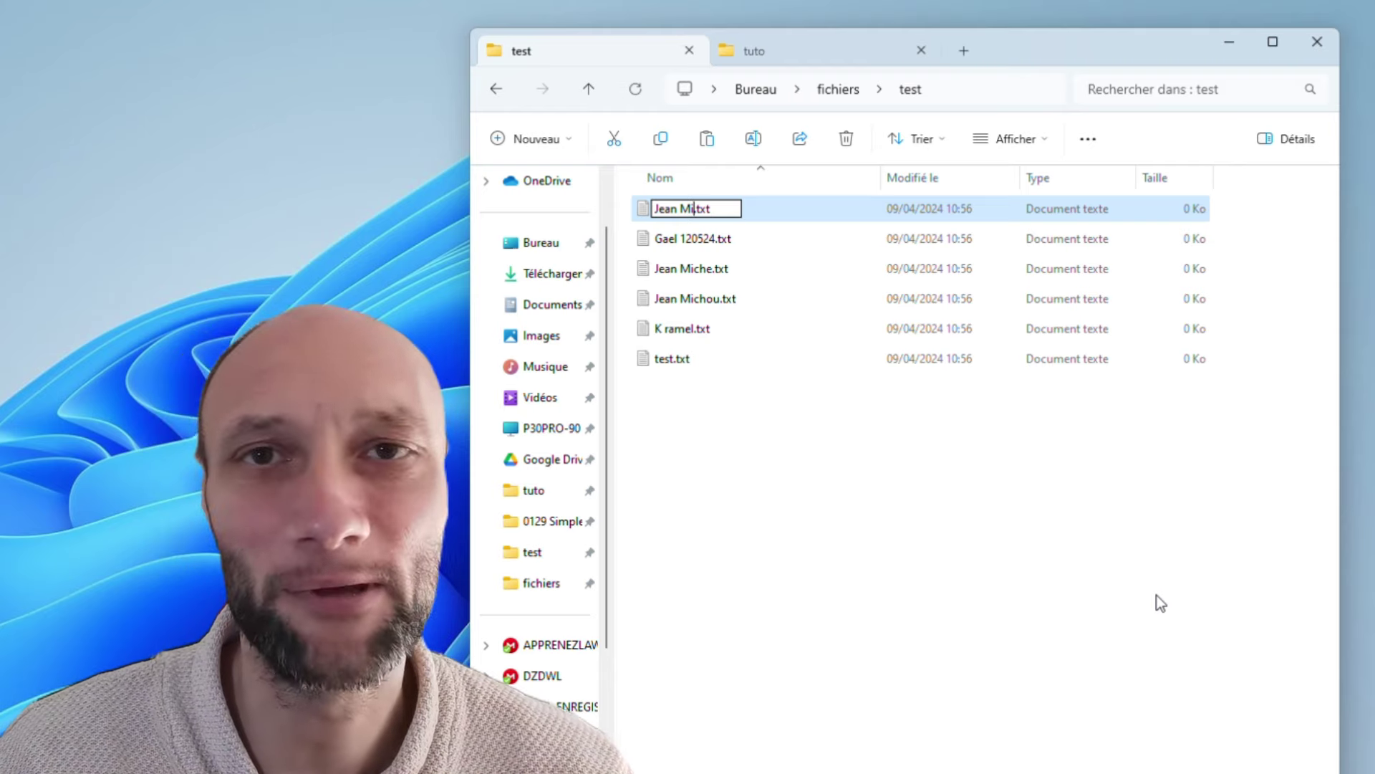
key(Tab)
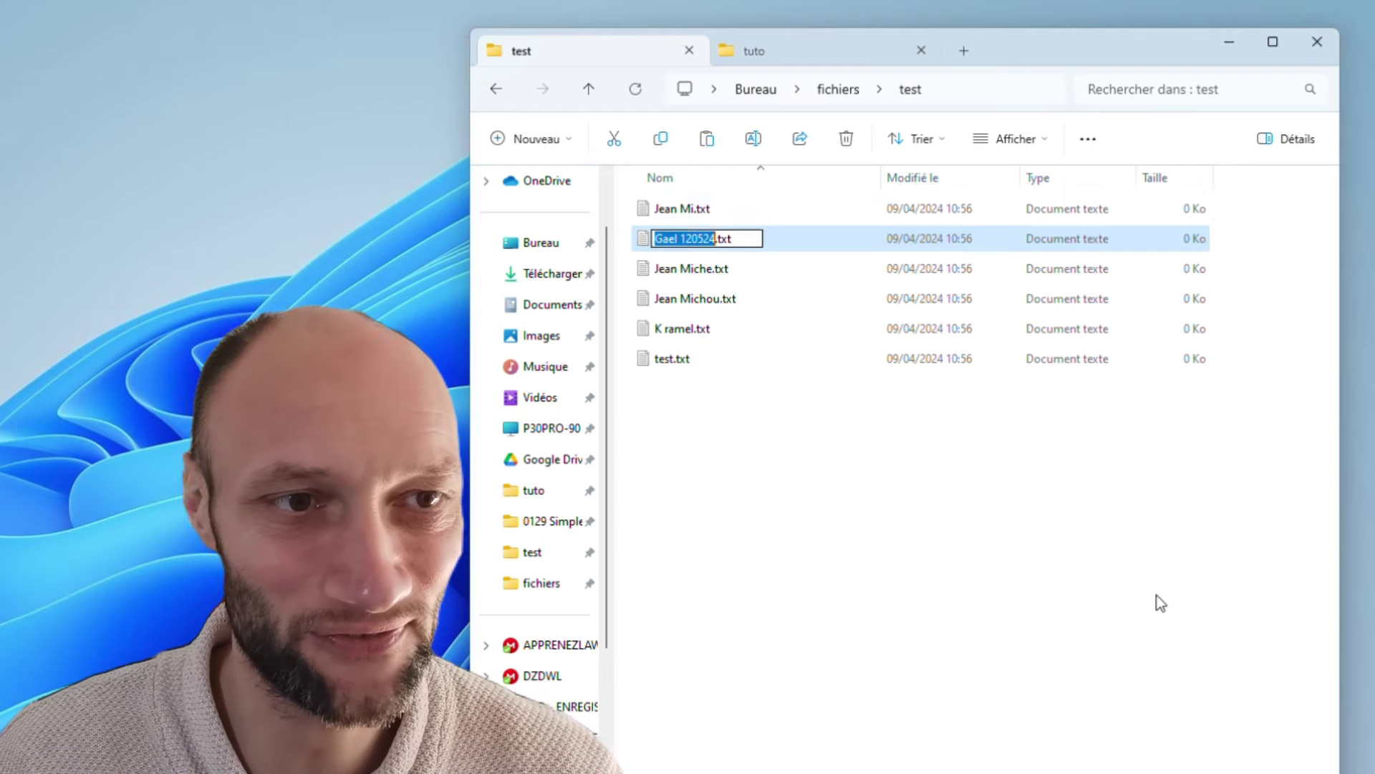
- Rename the text file ending in 120524 with a person's compound first name, keeping its .txt extension
text(Jean )
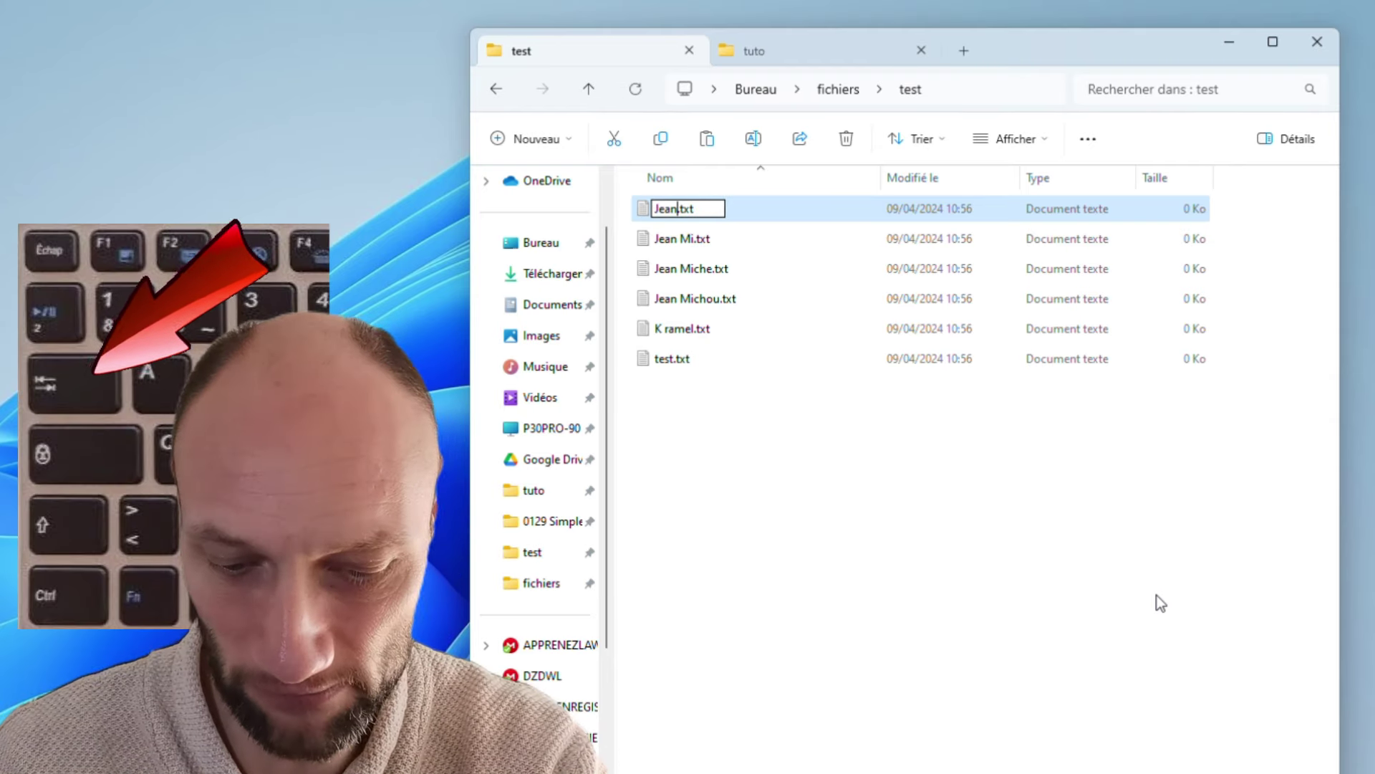
text(Michel)
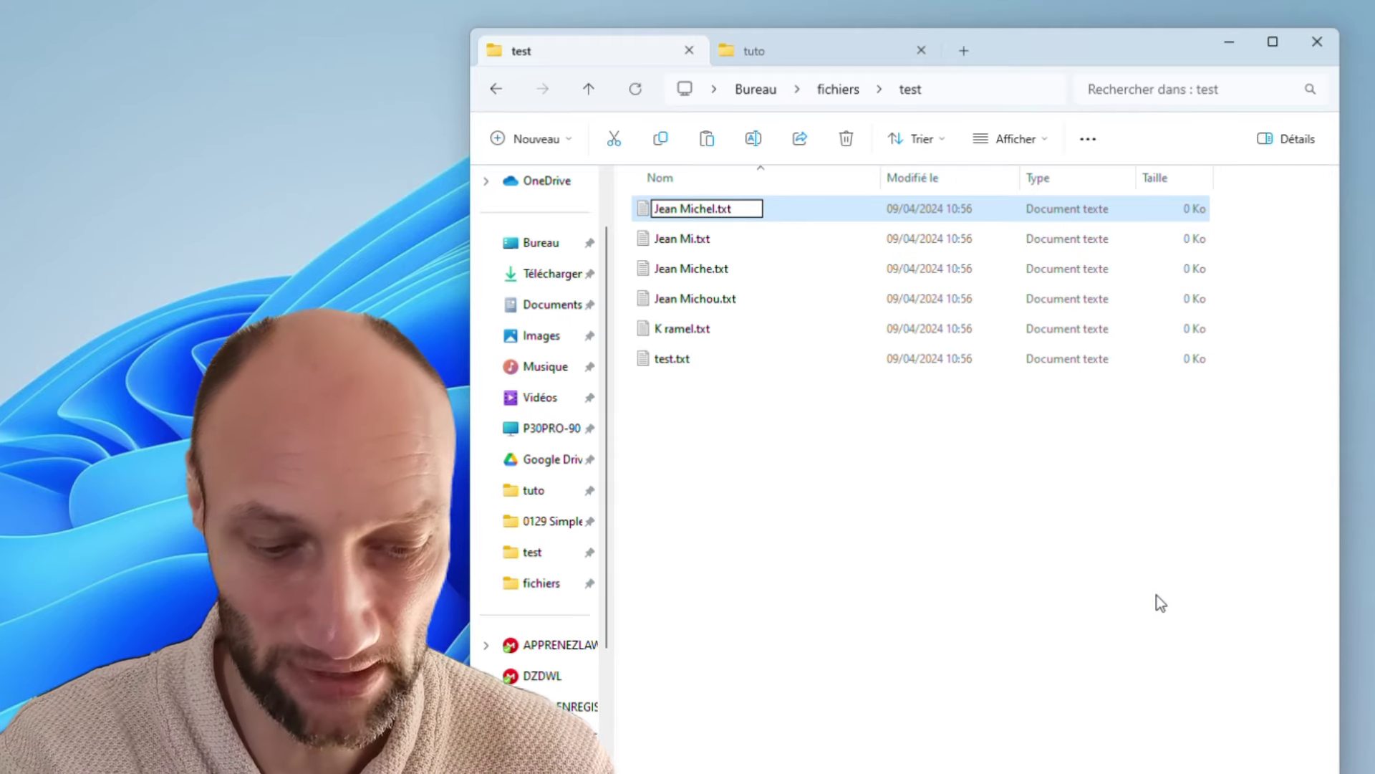
key(Return)
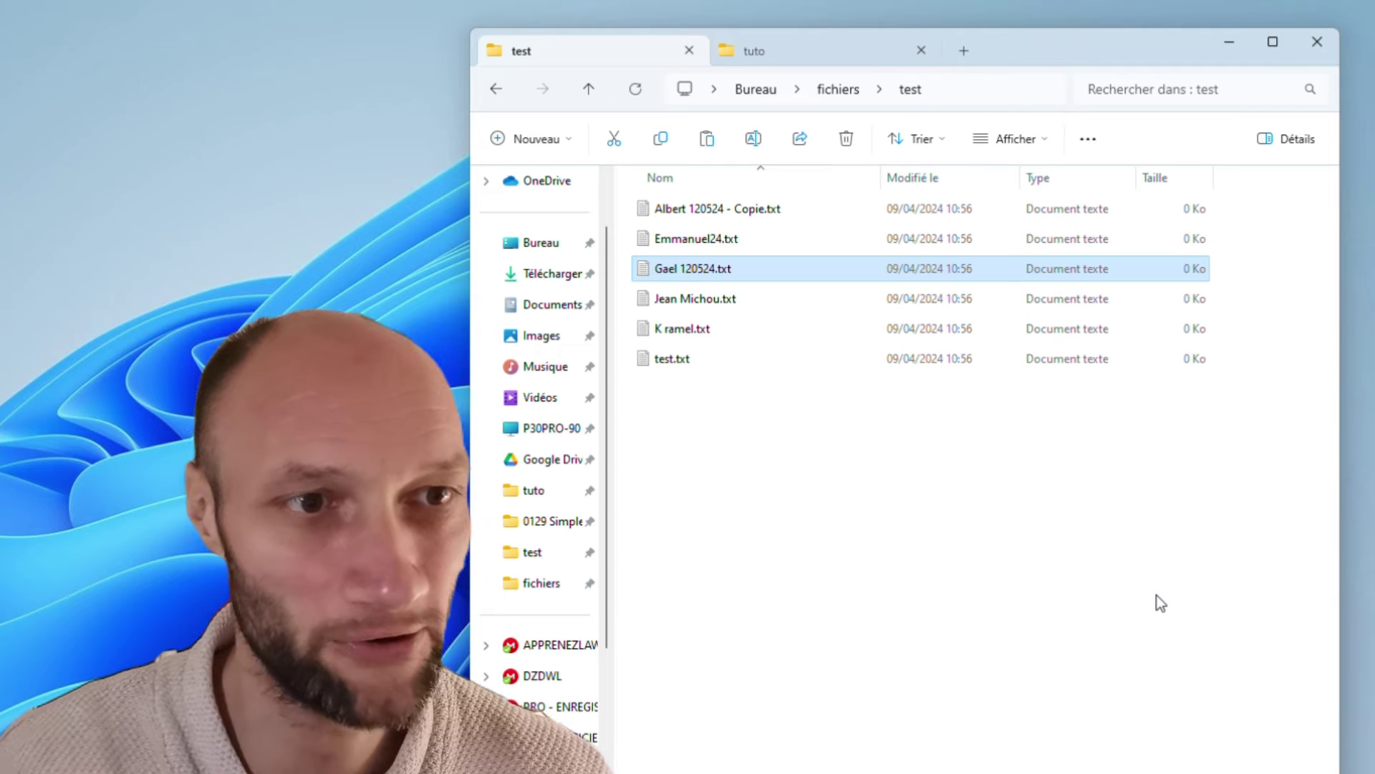
- Select all six text files in the test folder
click(741, 462)
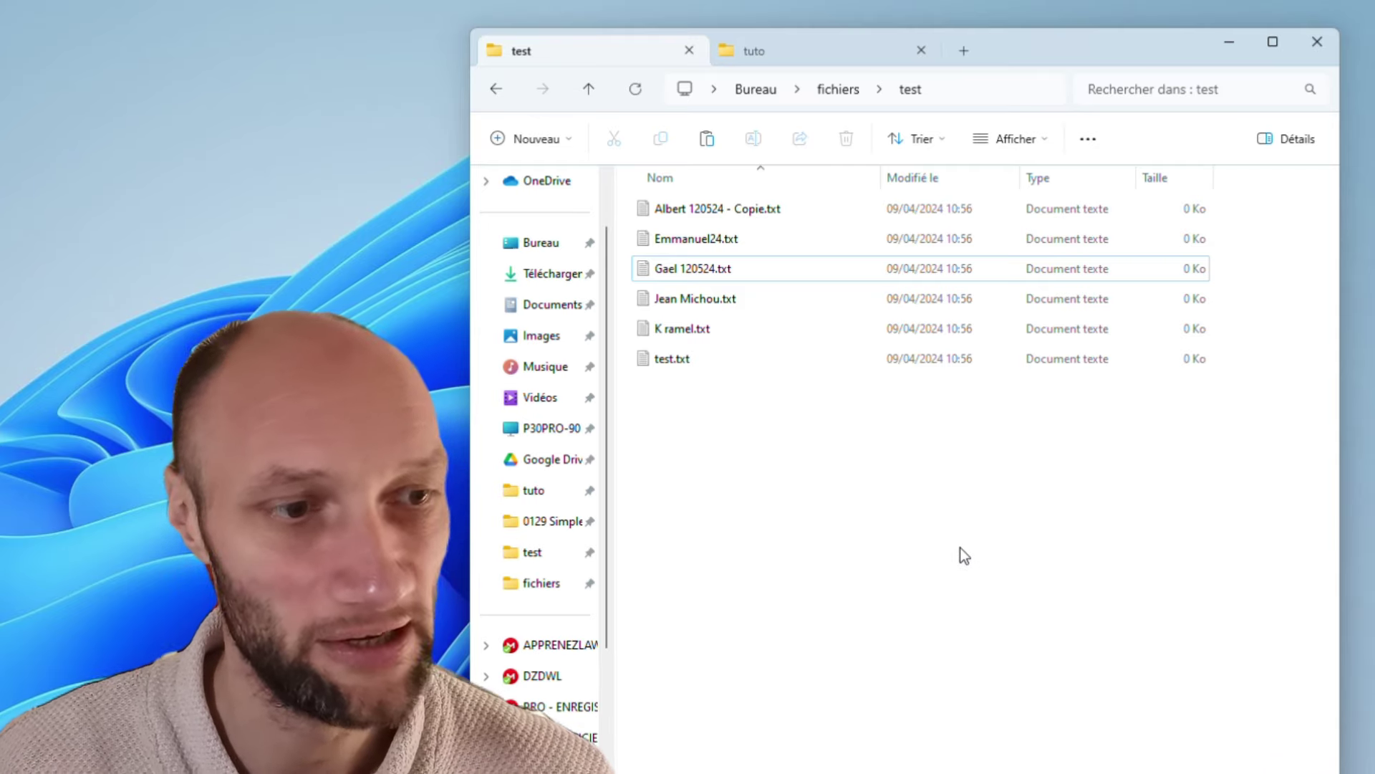
key(ctrl+a)
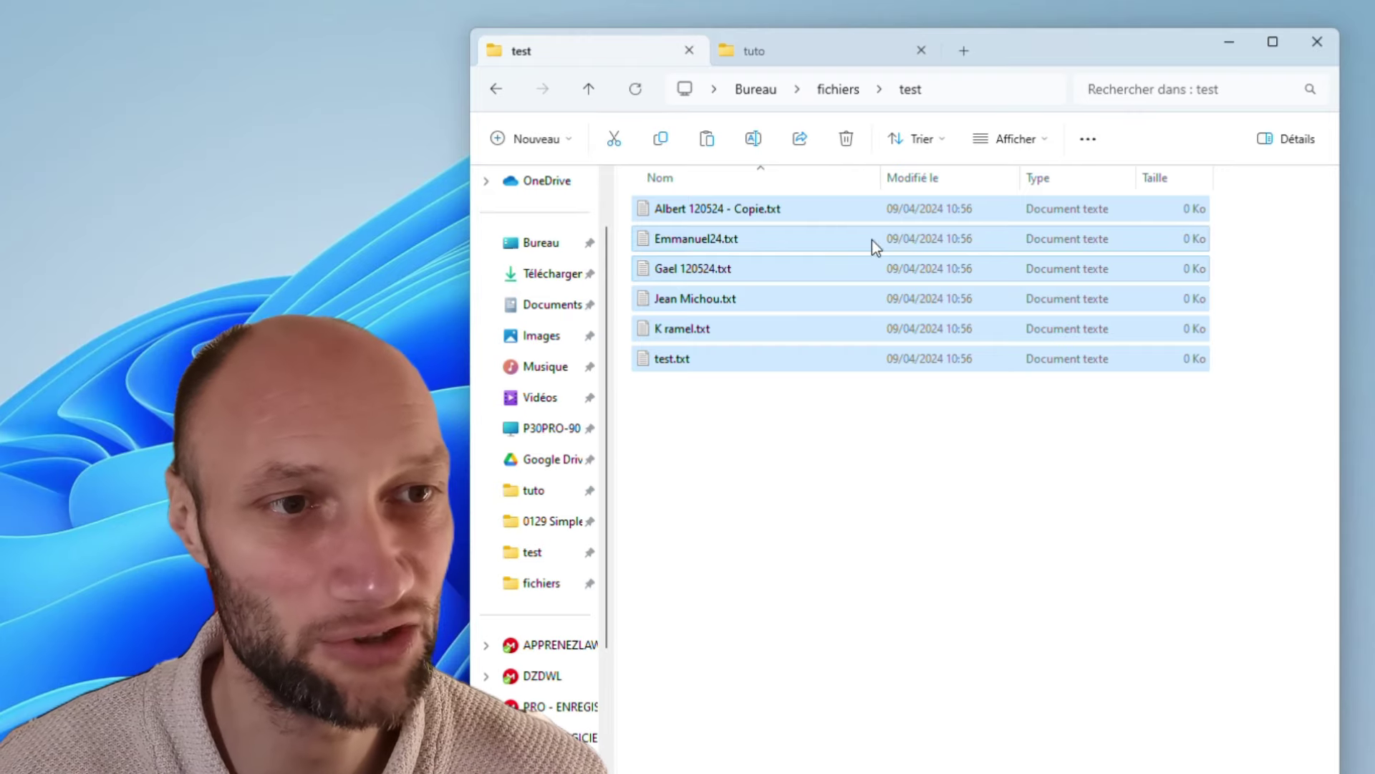
click(796, 432)
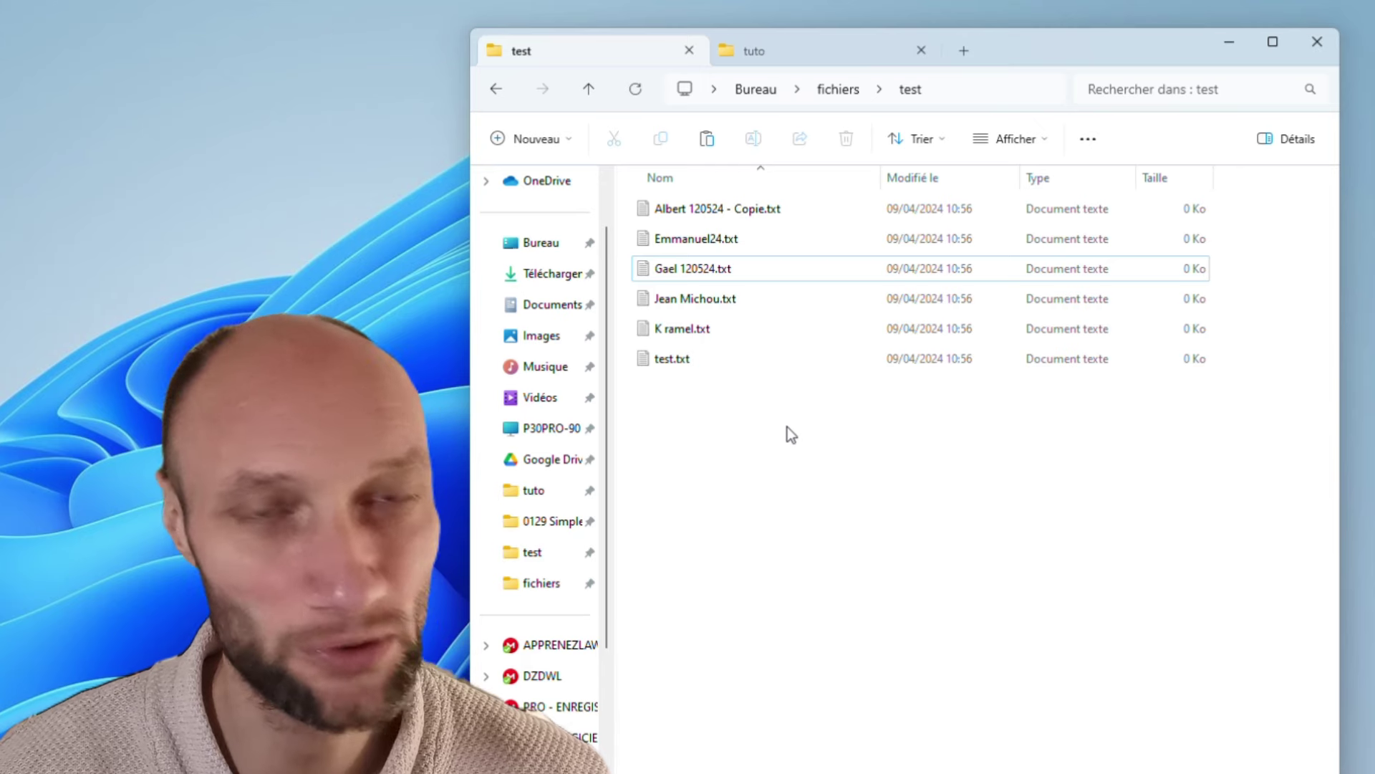
drag(788, 426, 755, 193)
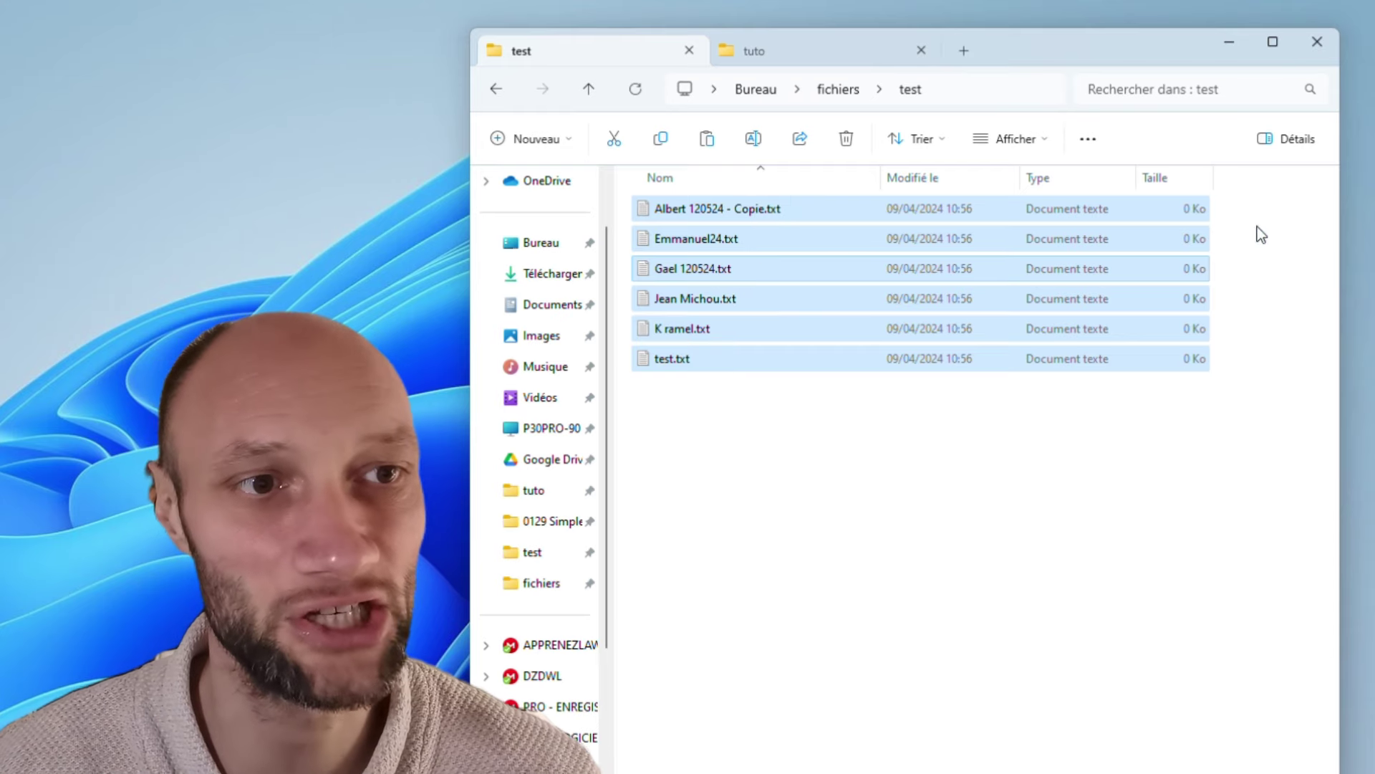
click(794, 487)
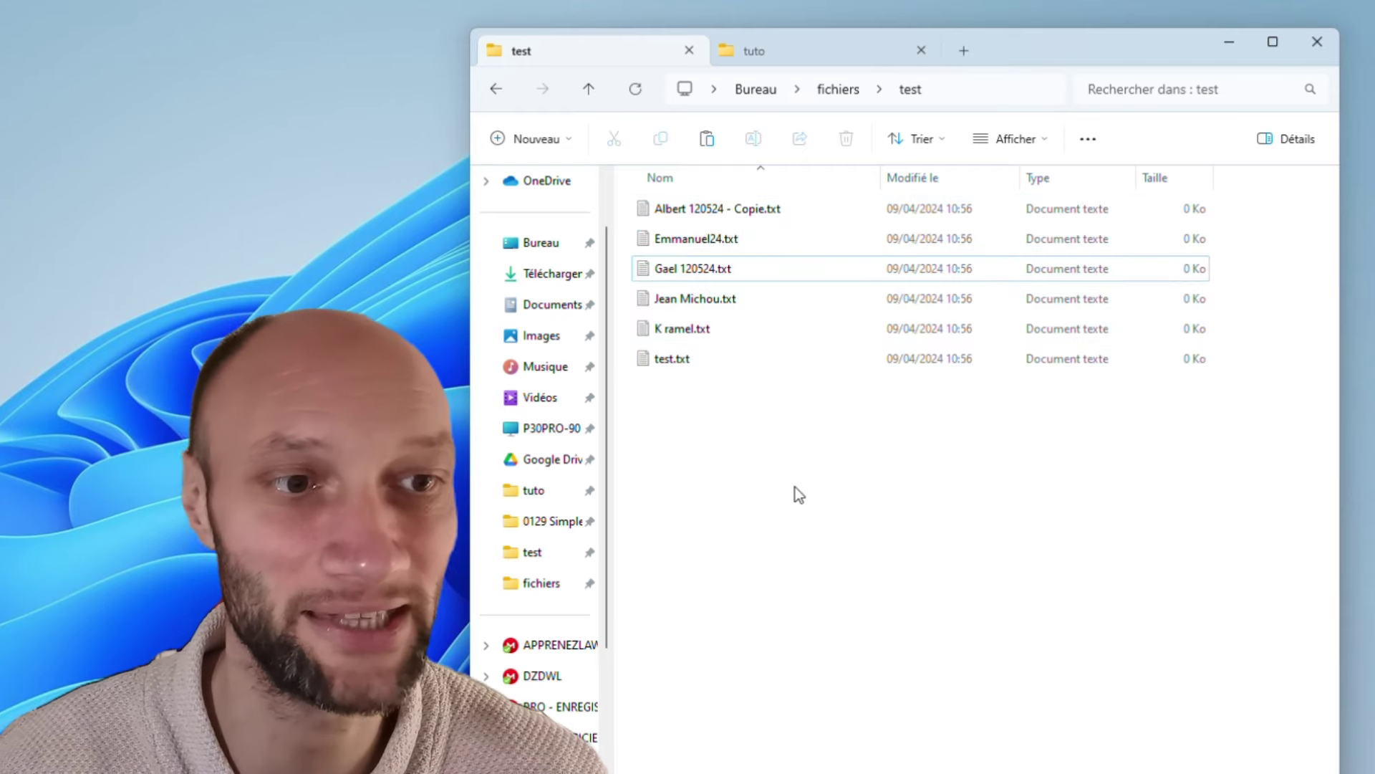
drag(795, 487, 691, 201)
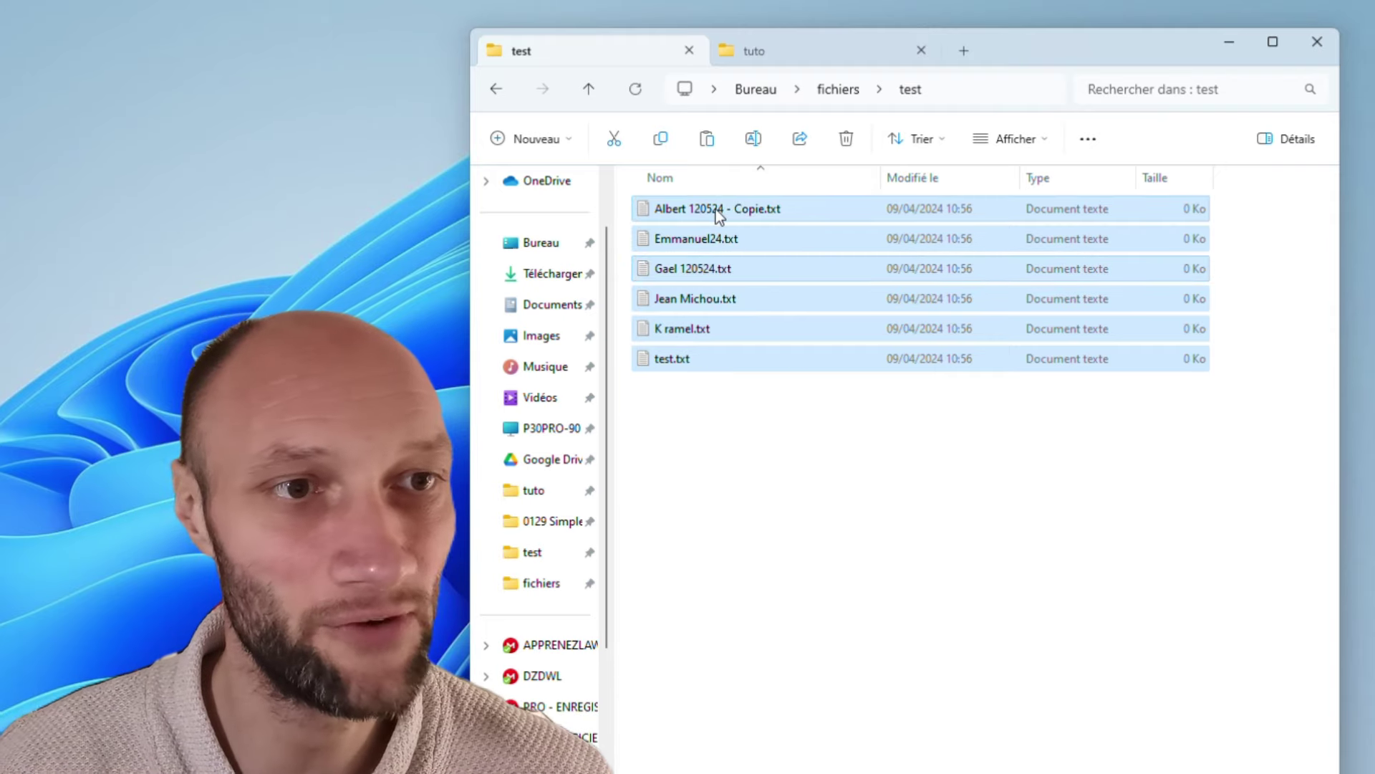
- Rename all six selected text files together with the shared base name "Vacances Avril Bretagne 2024"
right_click(700, 207)
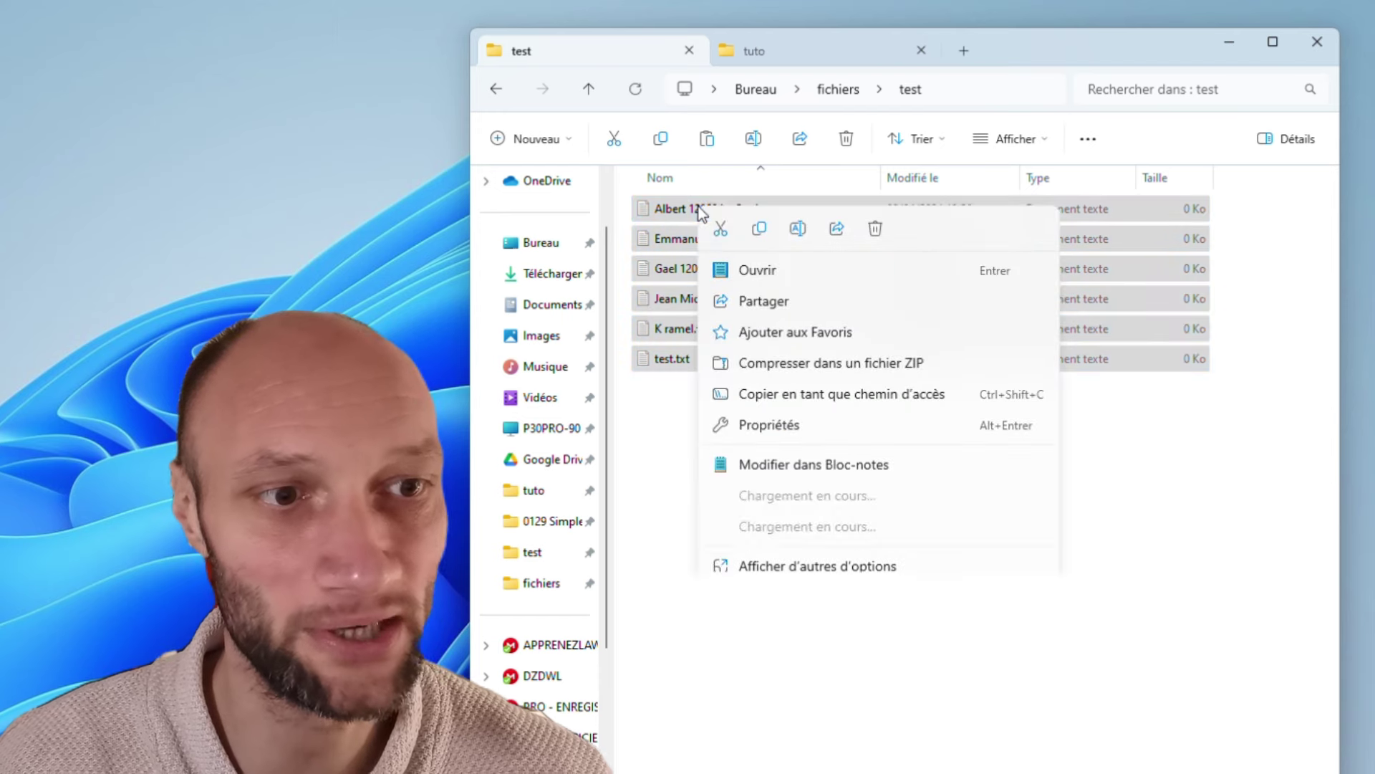
click(753, 539)
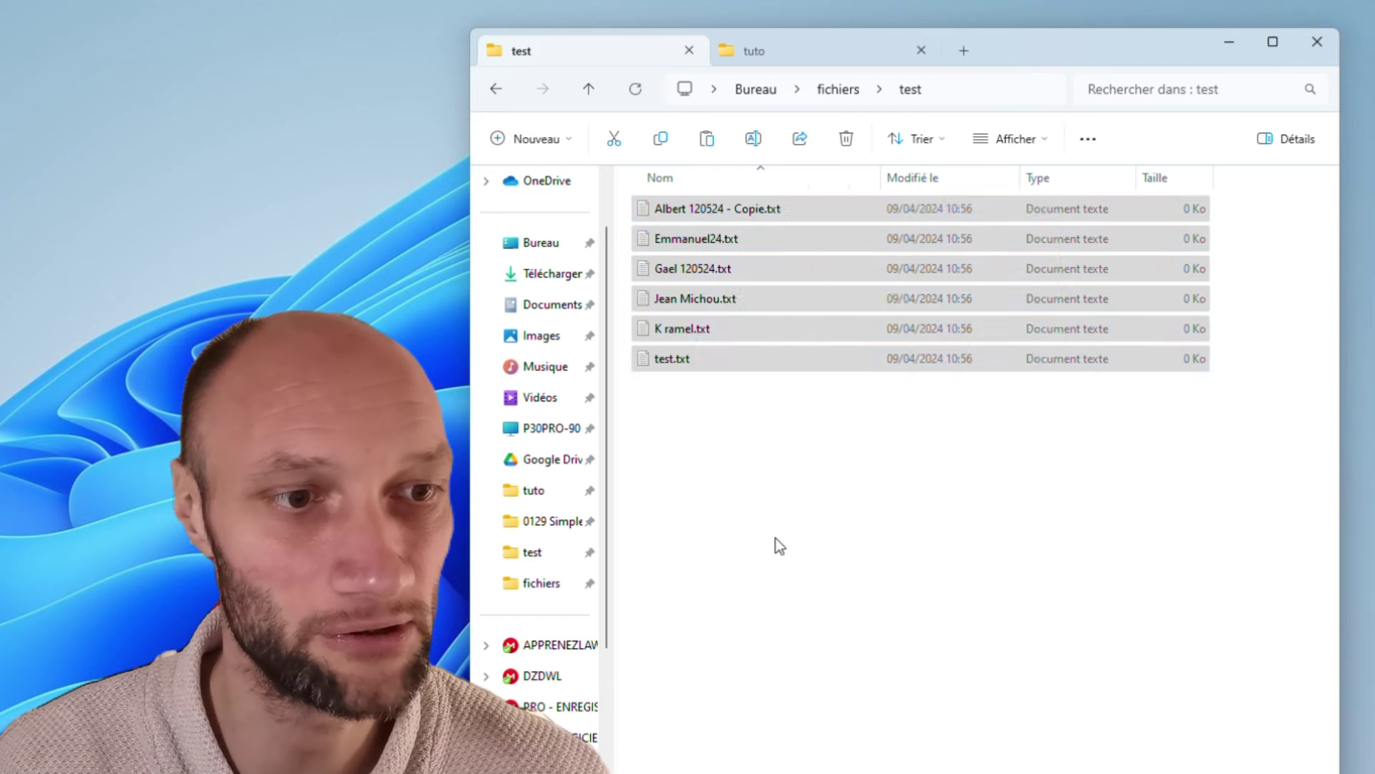
click(749, 702)
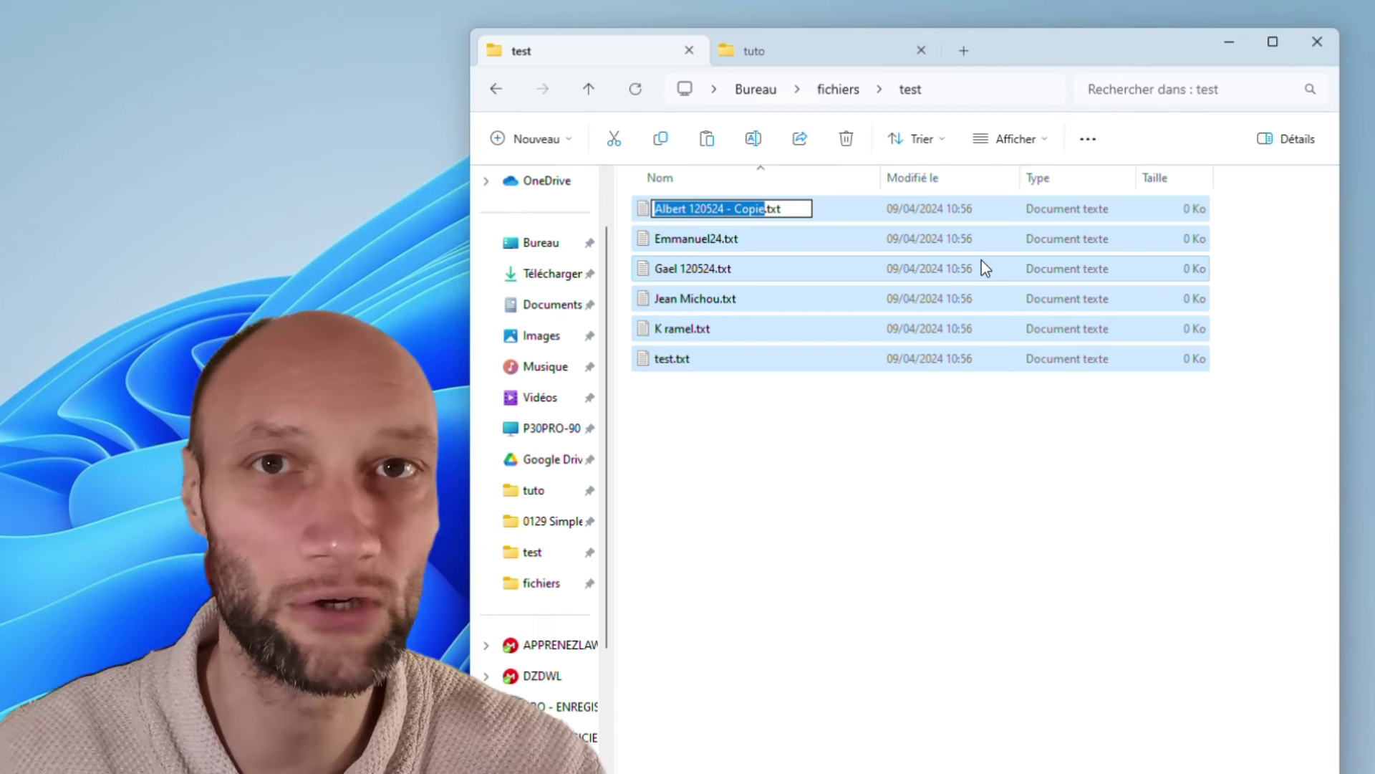
key(BackSpace)
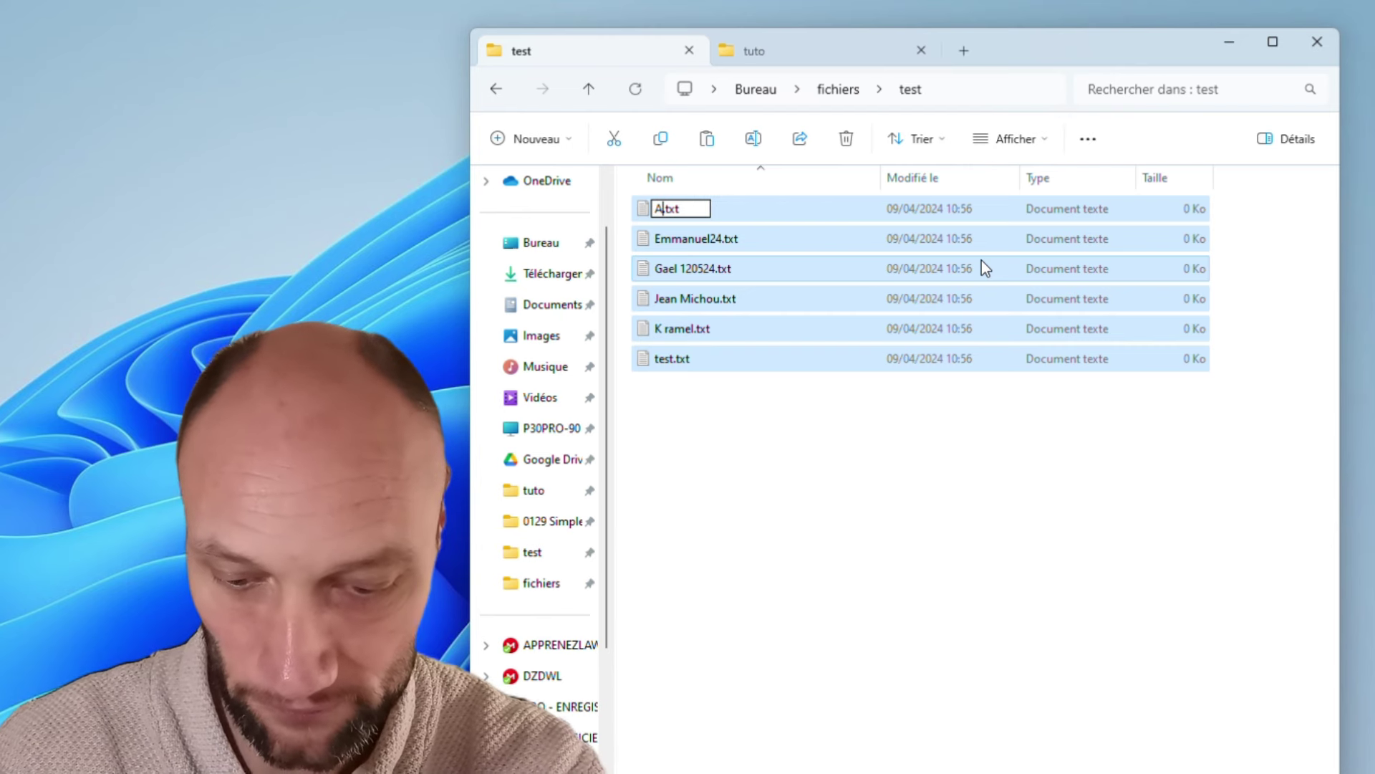
text(Vacances A)
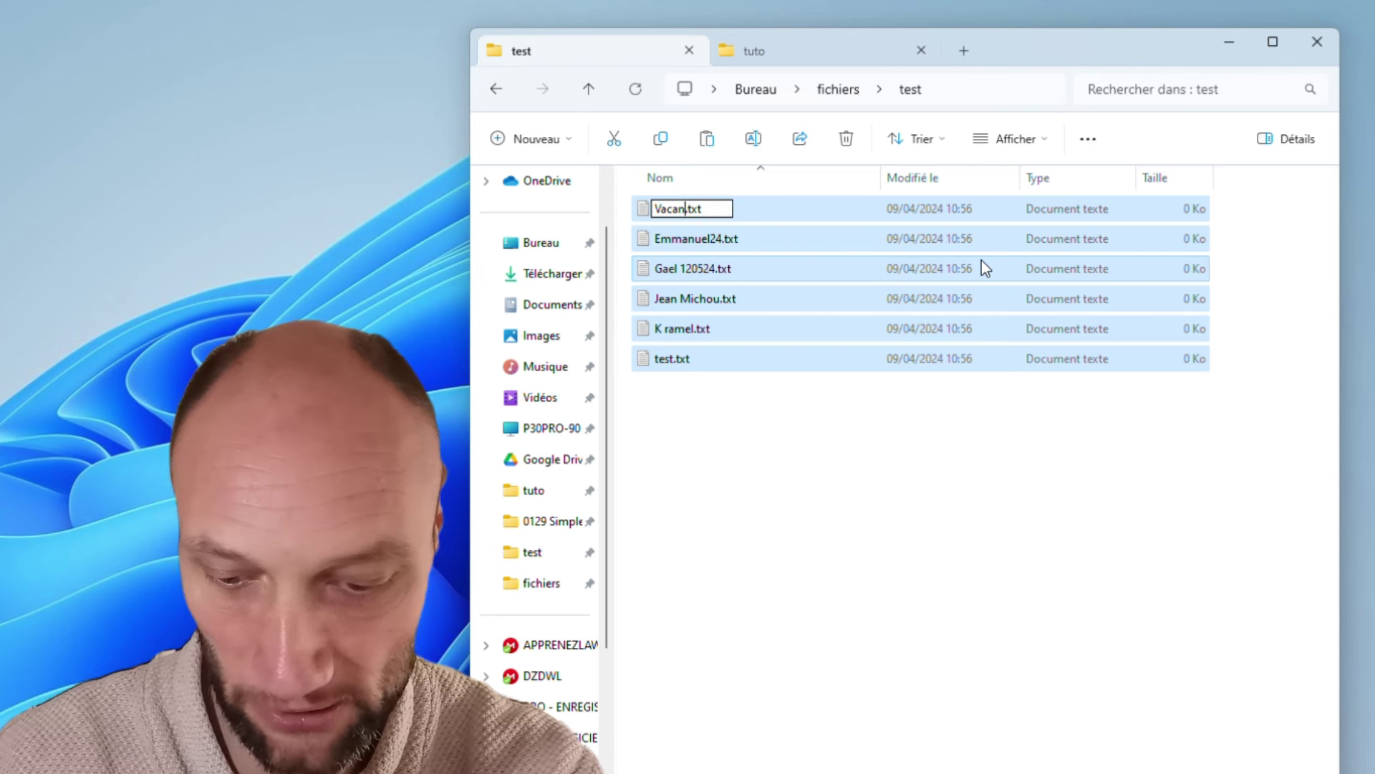
text(vril Bret)
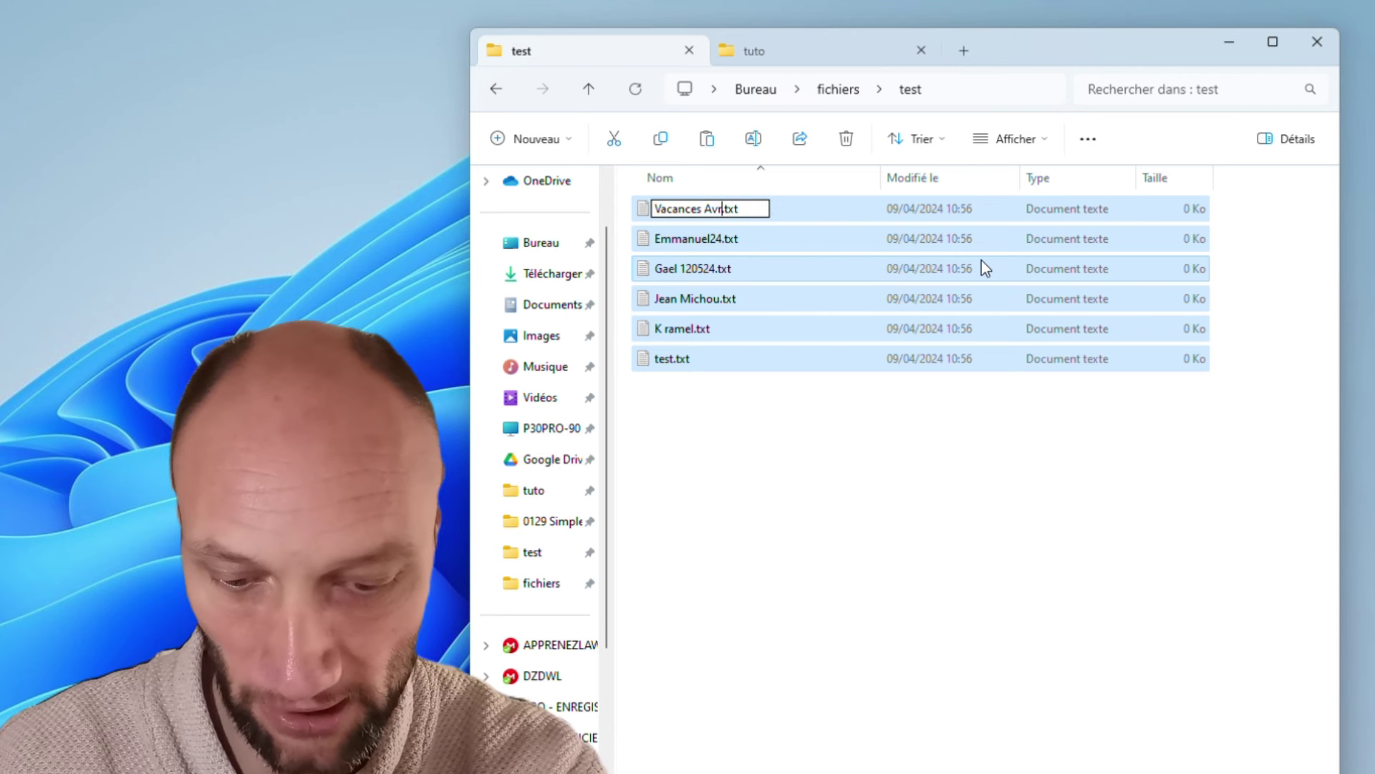
text(agne )
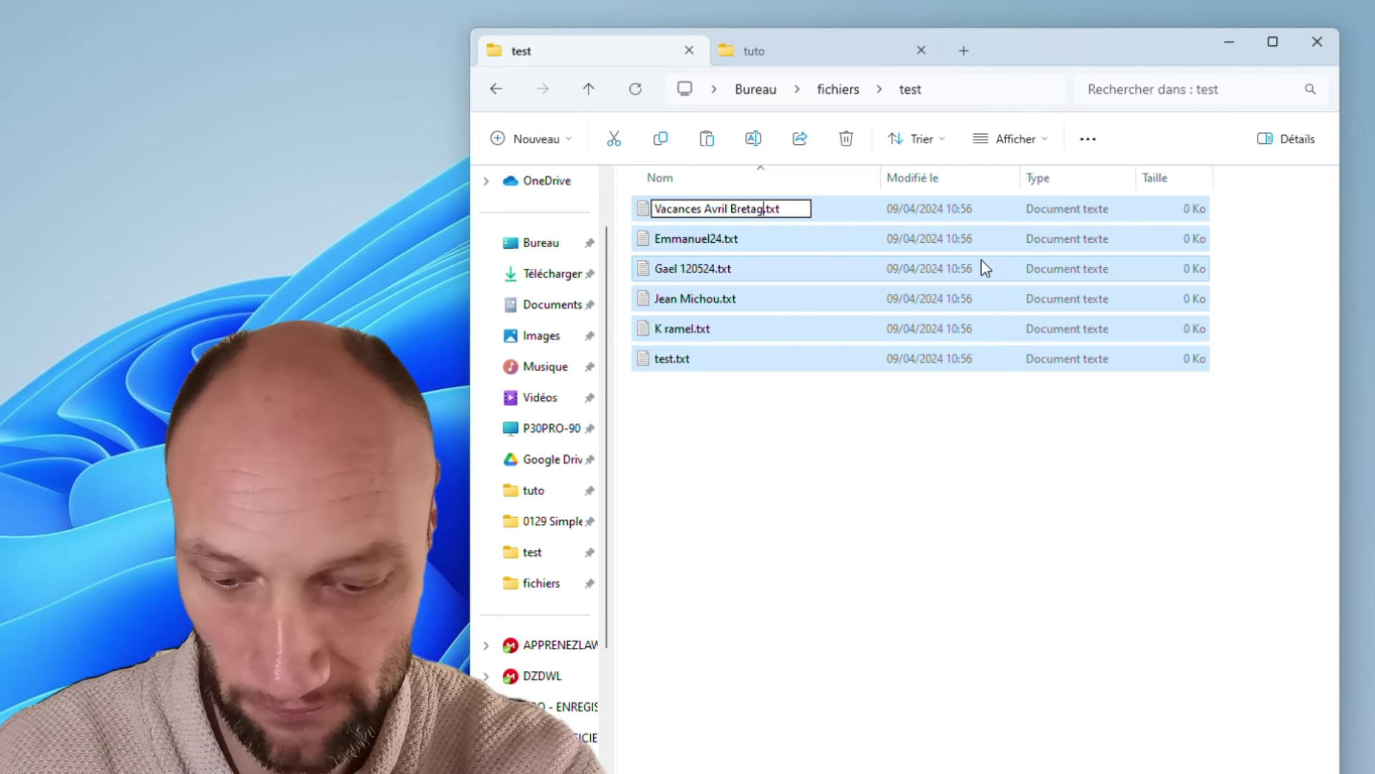
text(2024)
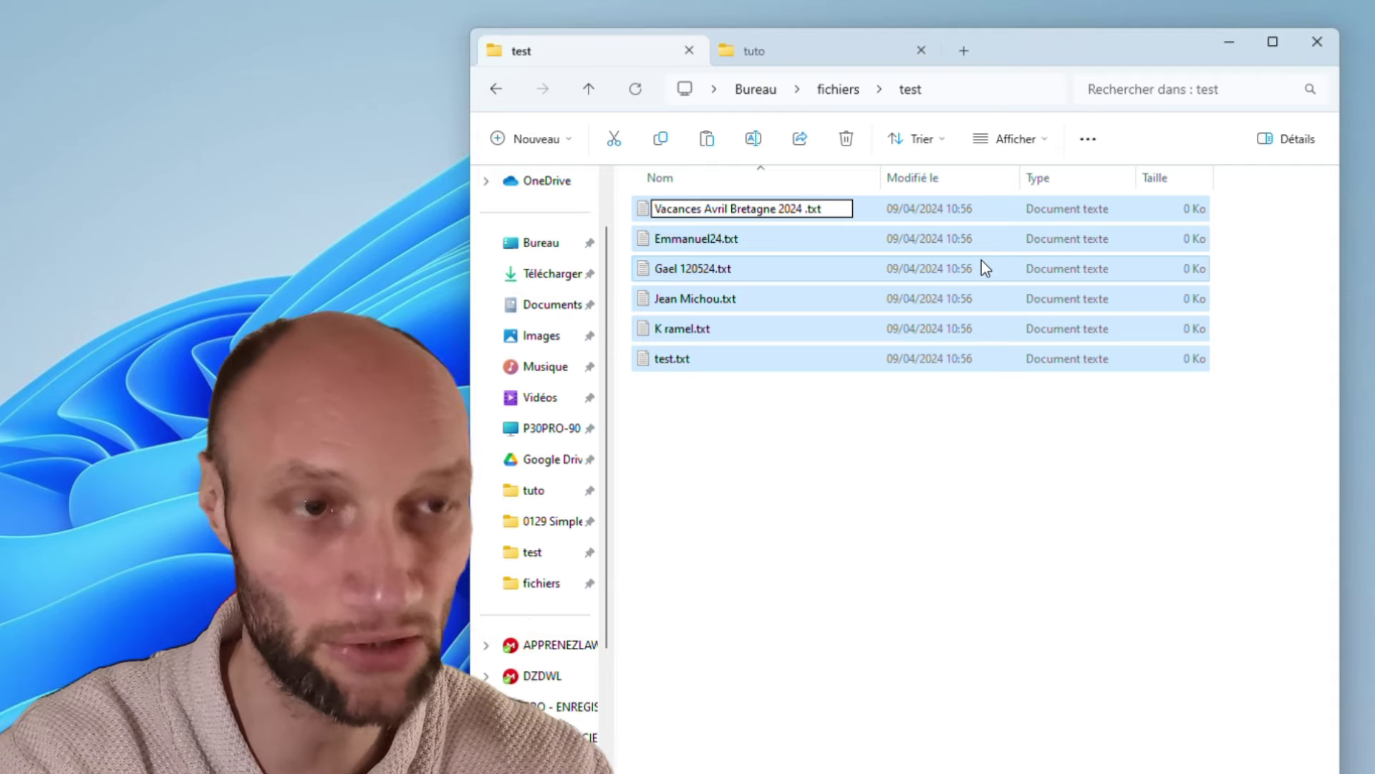
key(Return)
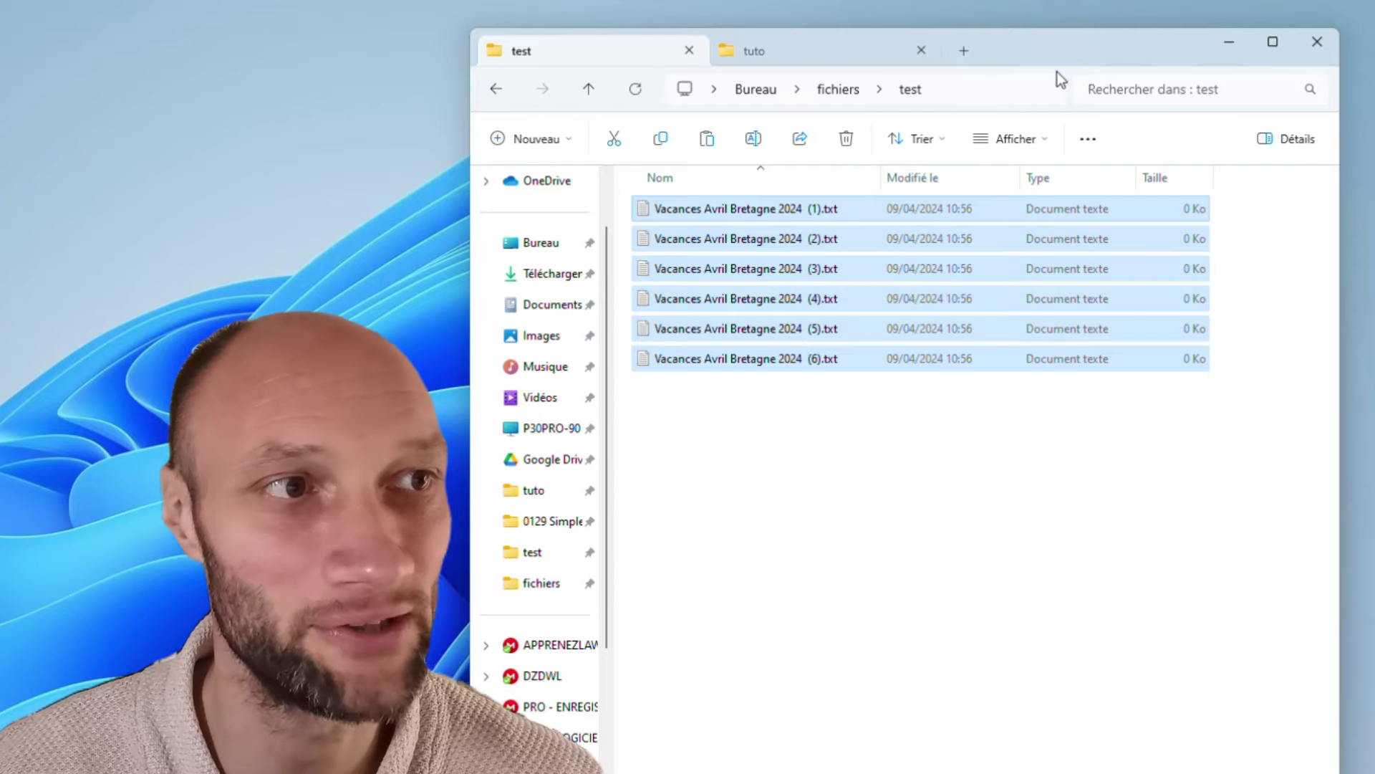
- Reposition the file window, deselect the files and undo the group rename of the six text files
drag(1063, 45, 1088, 113)
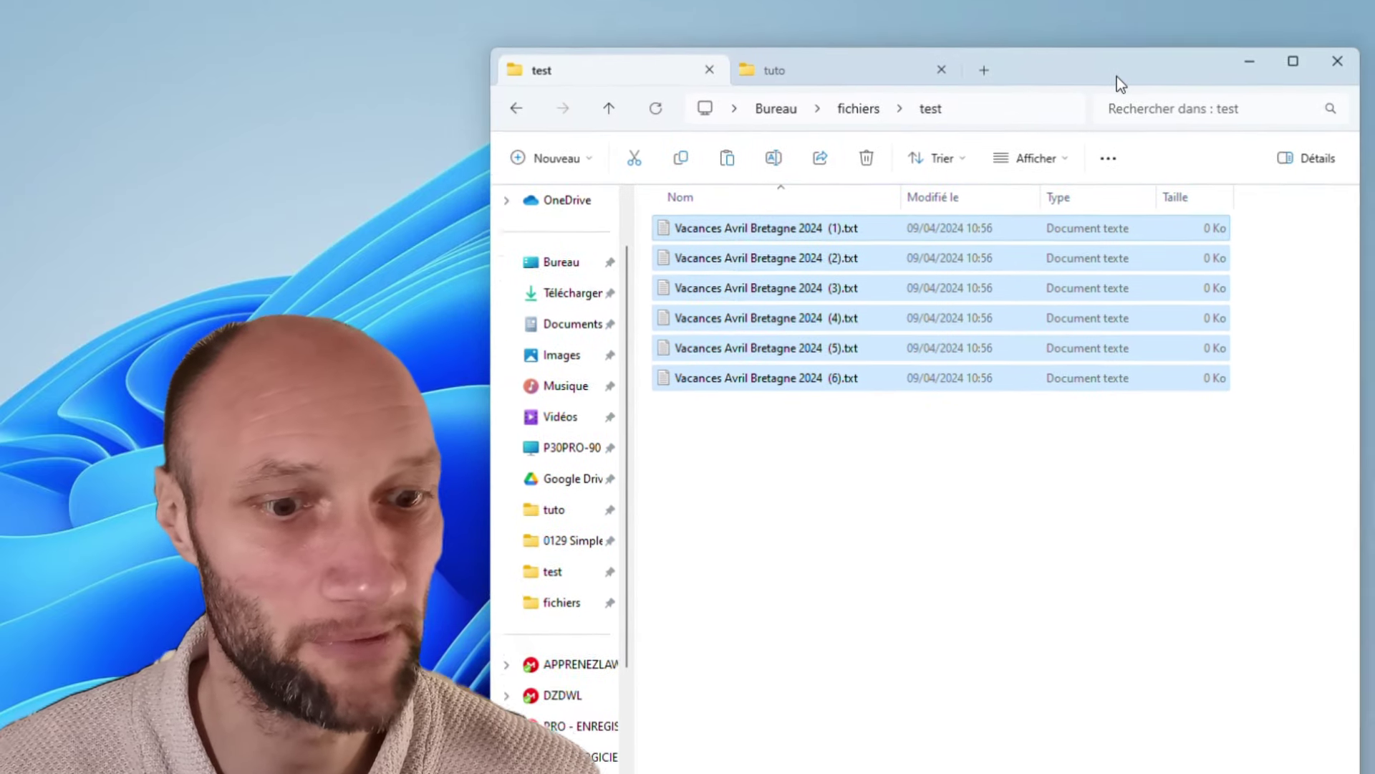
mouse_move(600, 766)
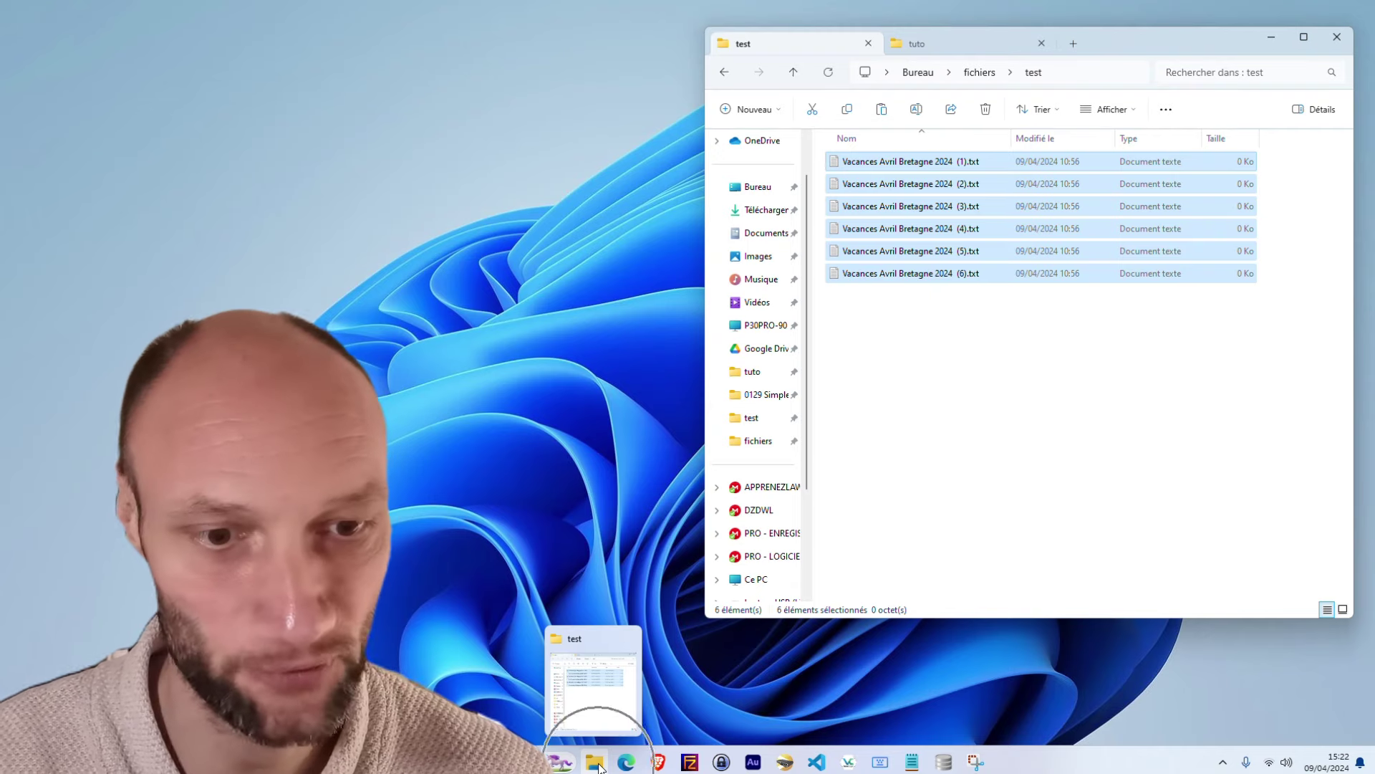
click(1080, 392)
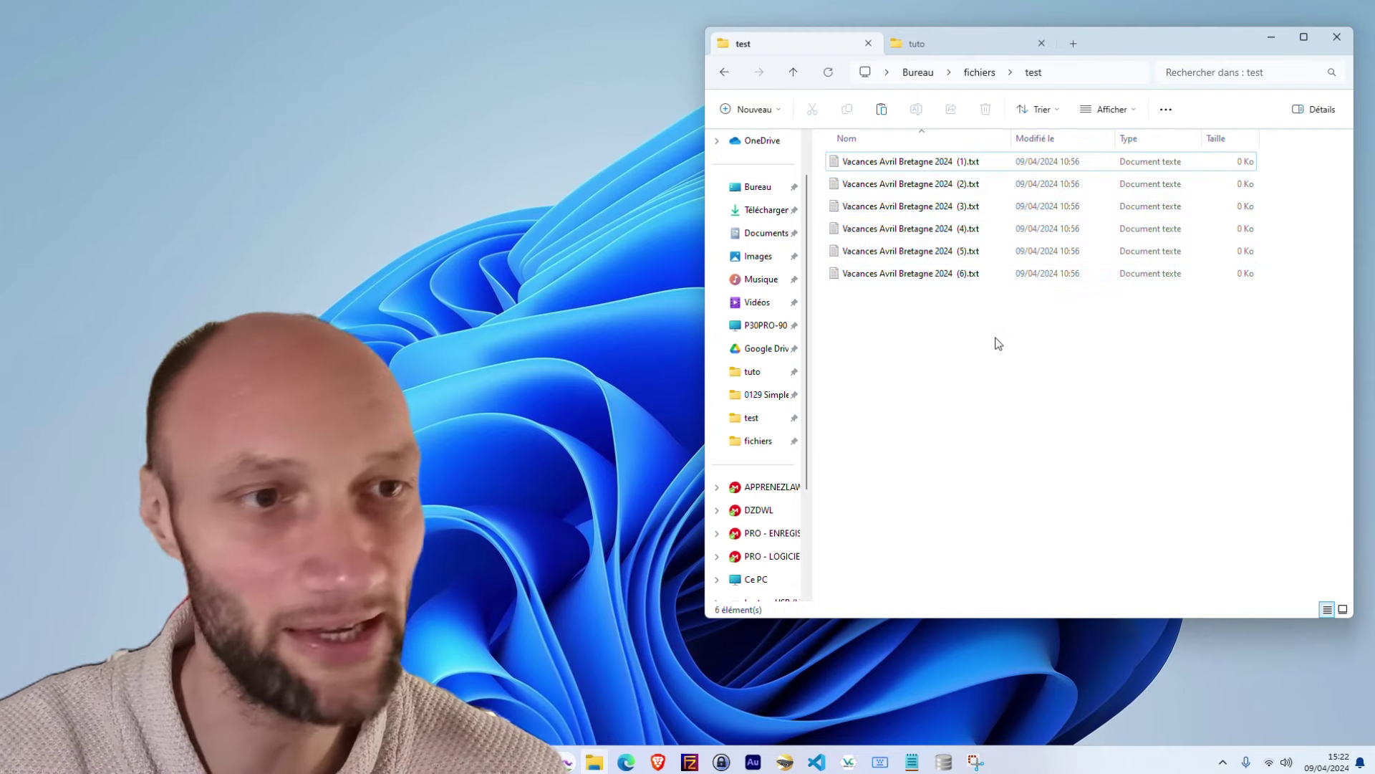
key(ctrl+z)
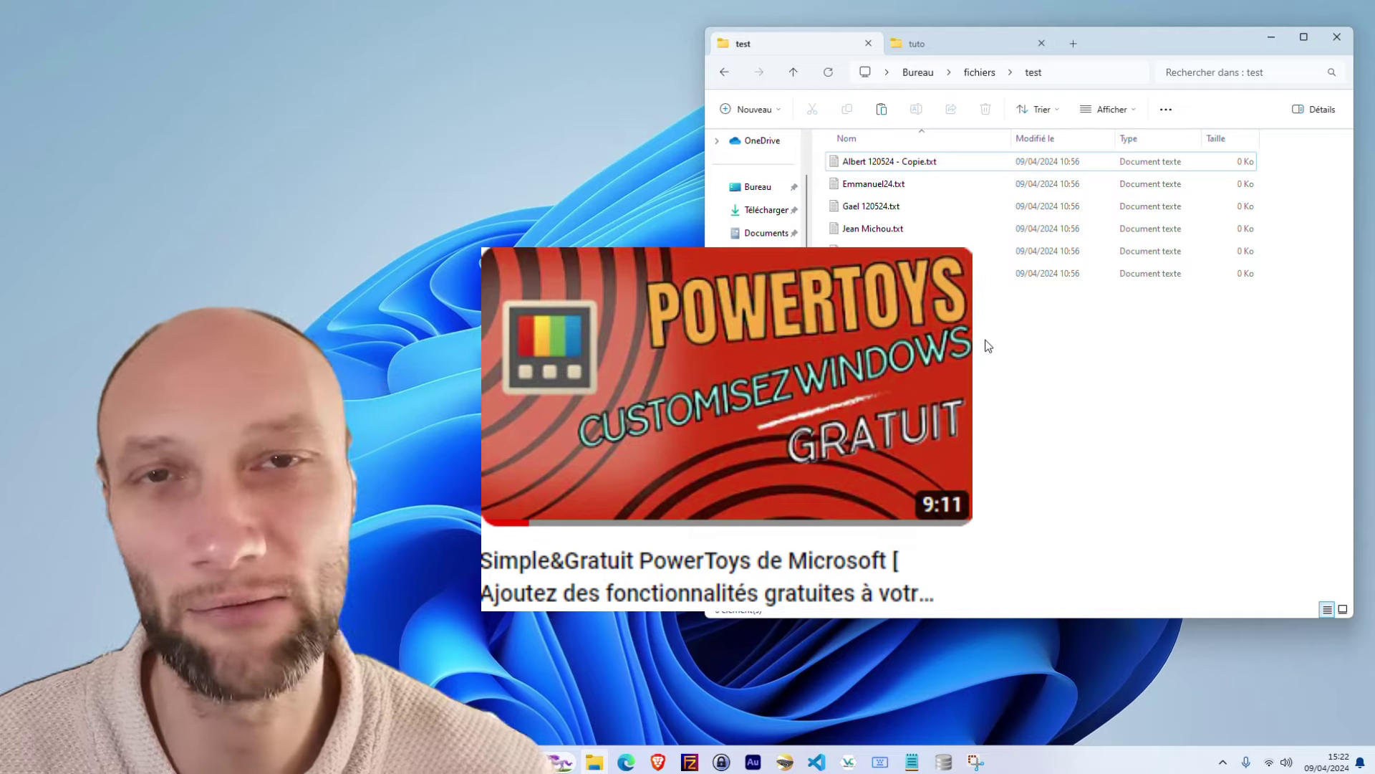
- Show the hidden system tray icons to check for PowerToys, and return to the test folder
key(ctrl)
key(ctrl)
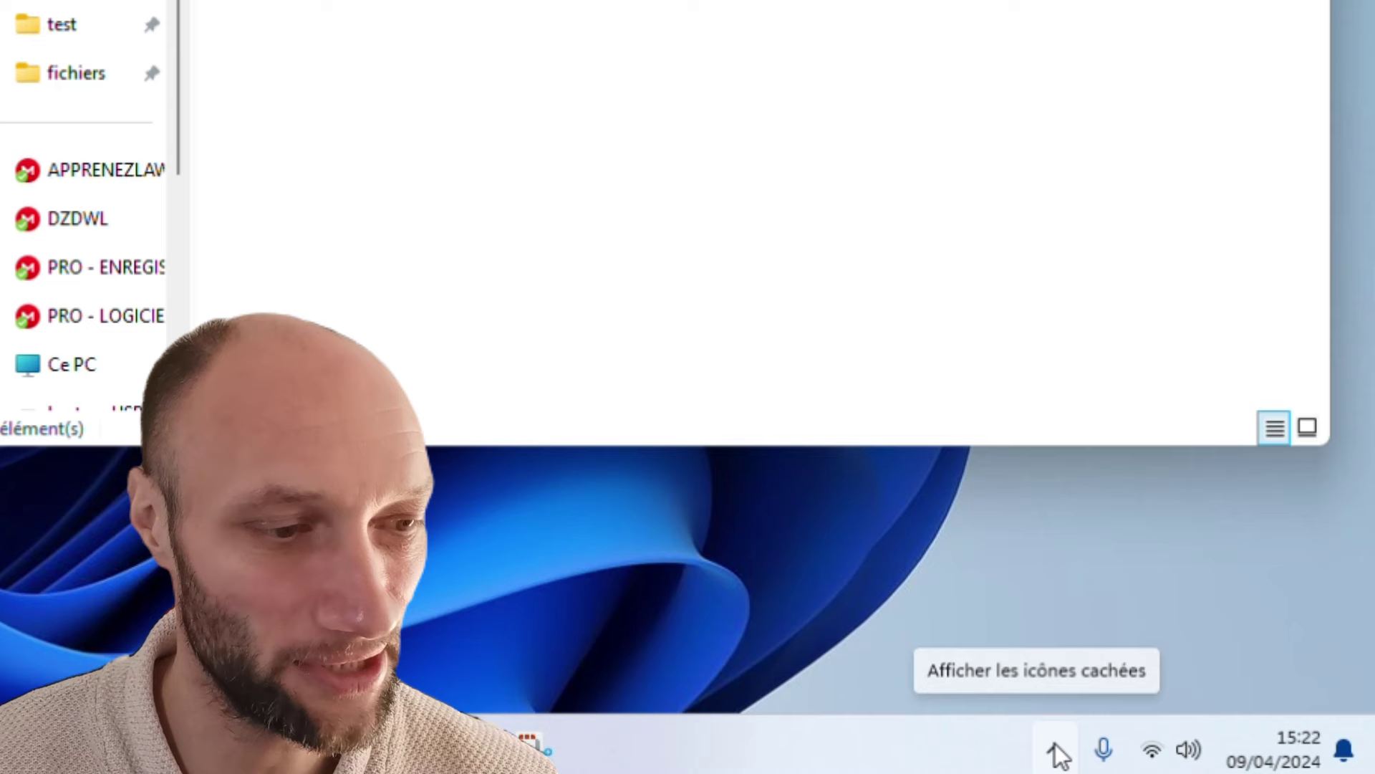
click(1224, 763)
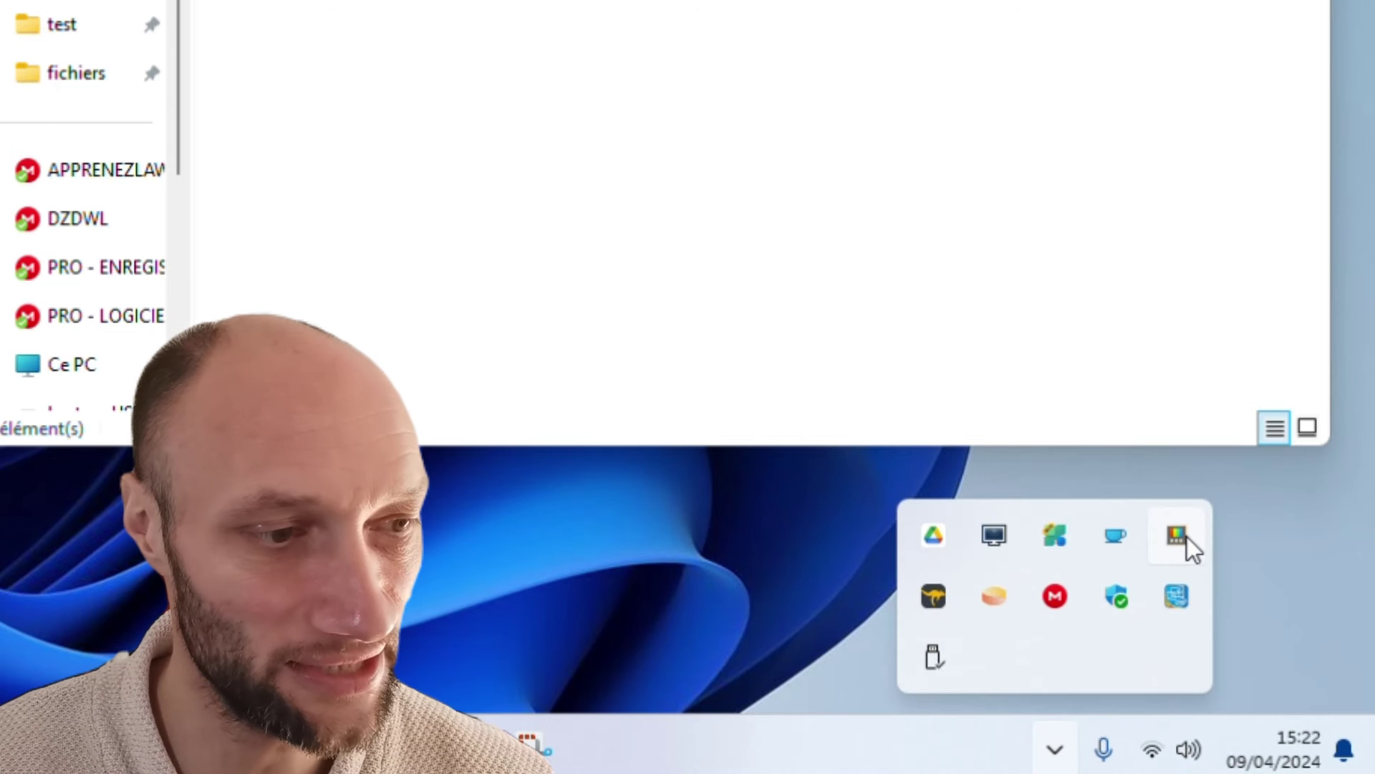
click(1180, 543)
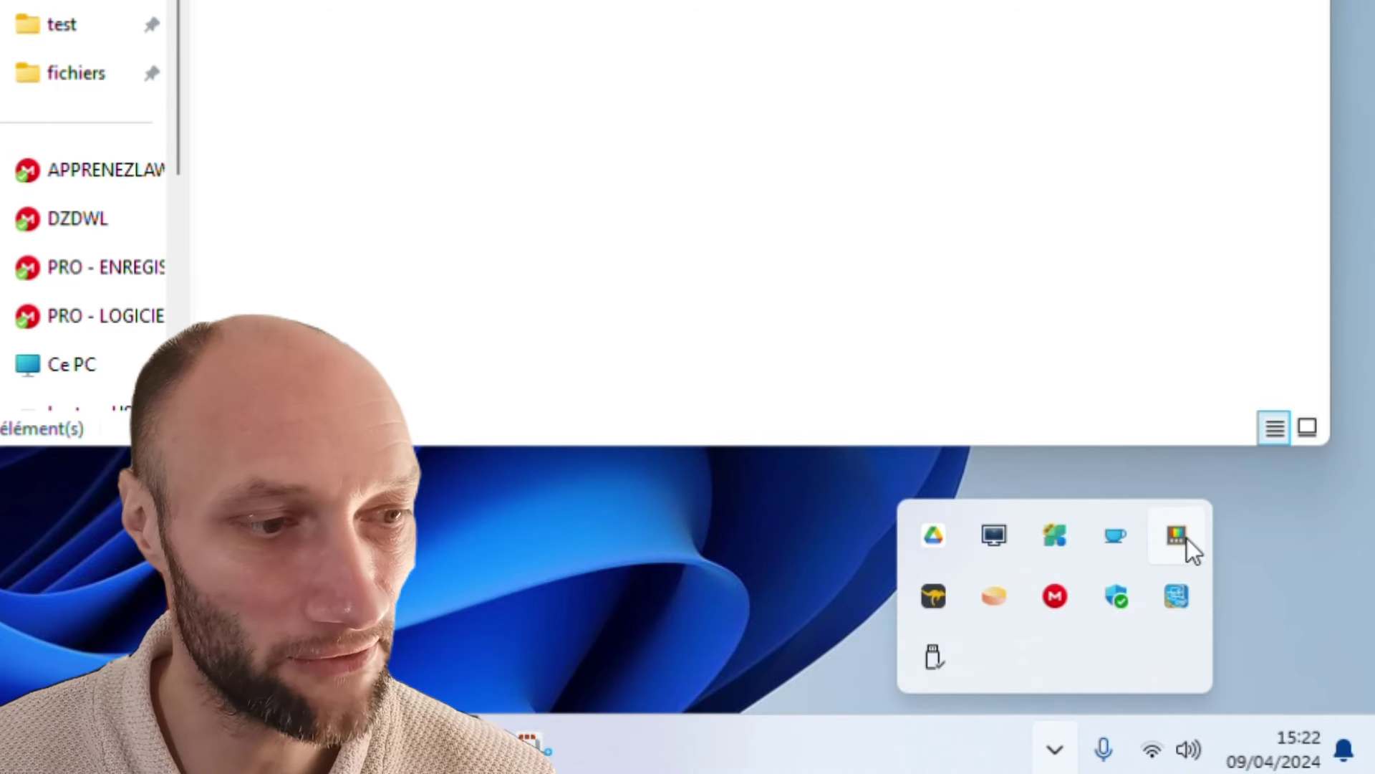
click(715, 10)
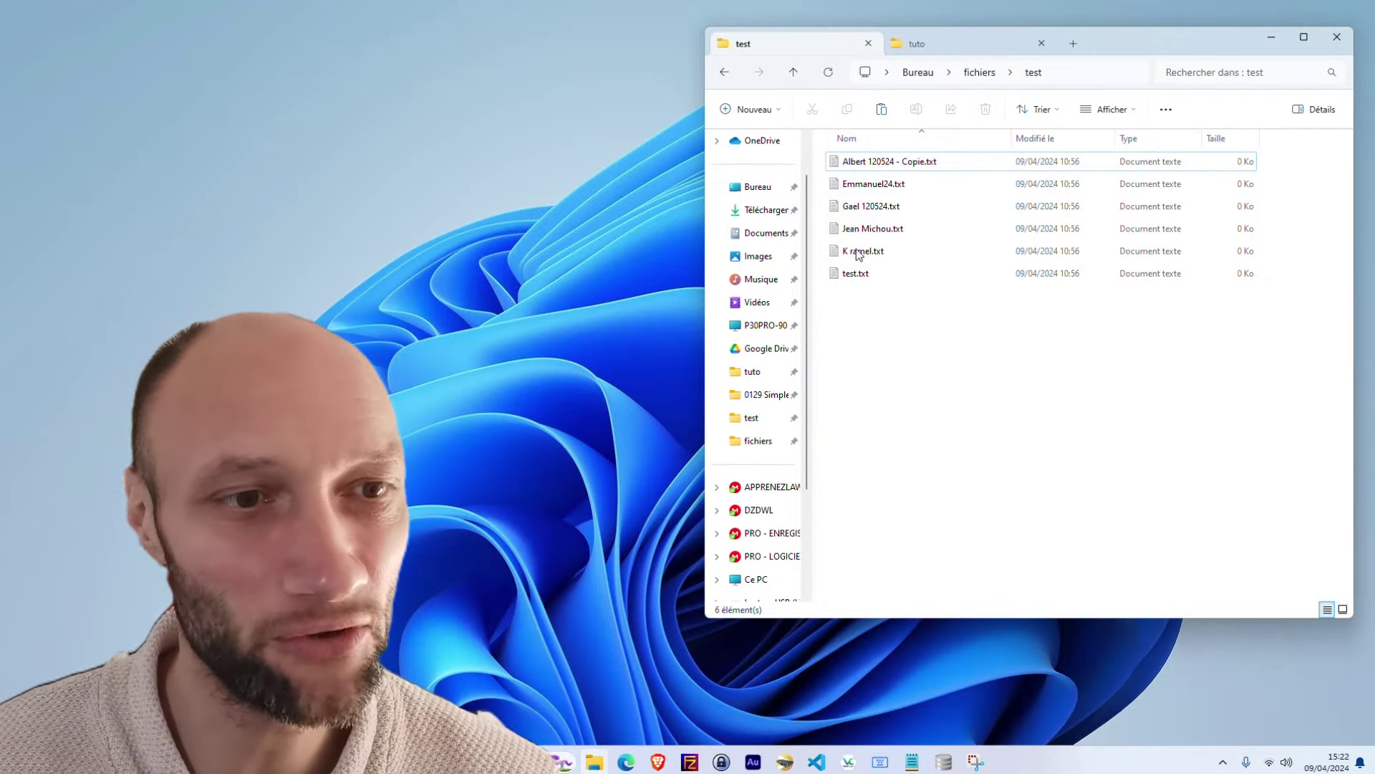
- Select all six text files in the test folder and open them in PowerRename
key(ctrl+a)
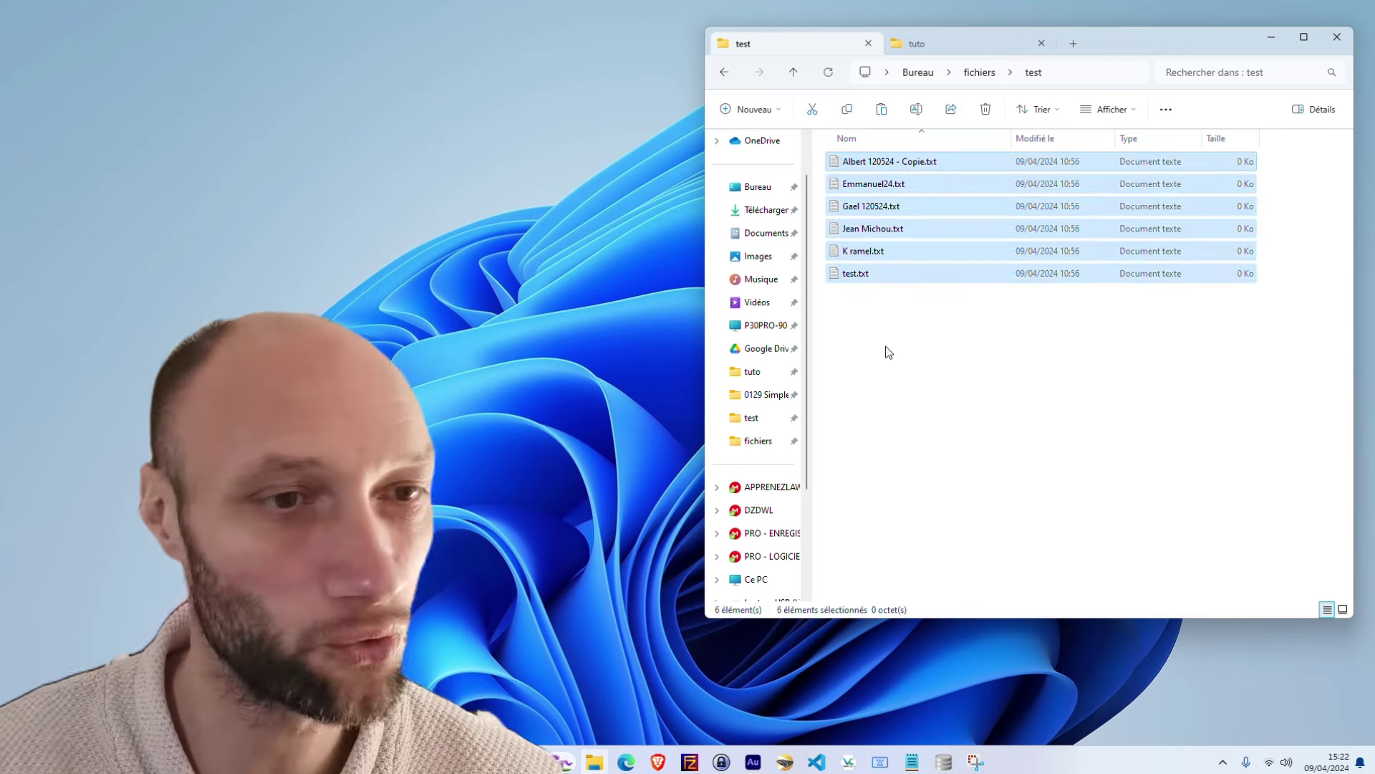
click(899, 347)
drag(901, 344, 887, 80)
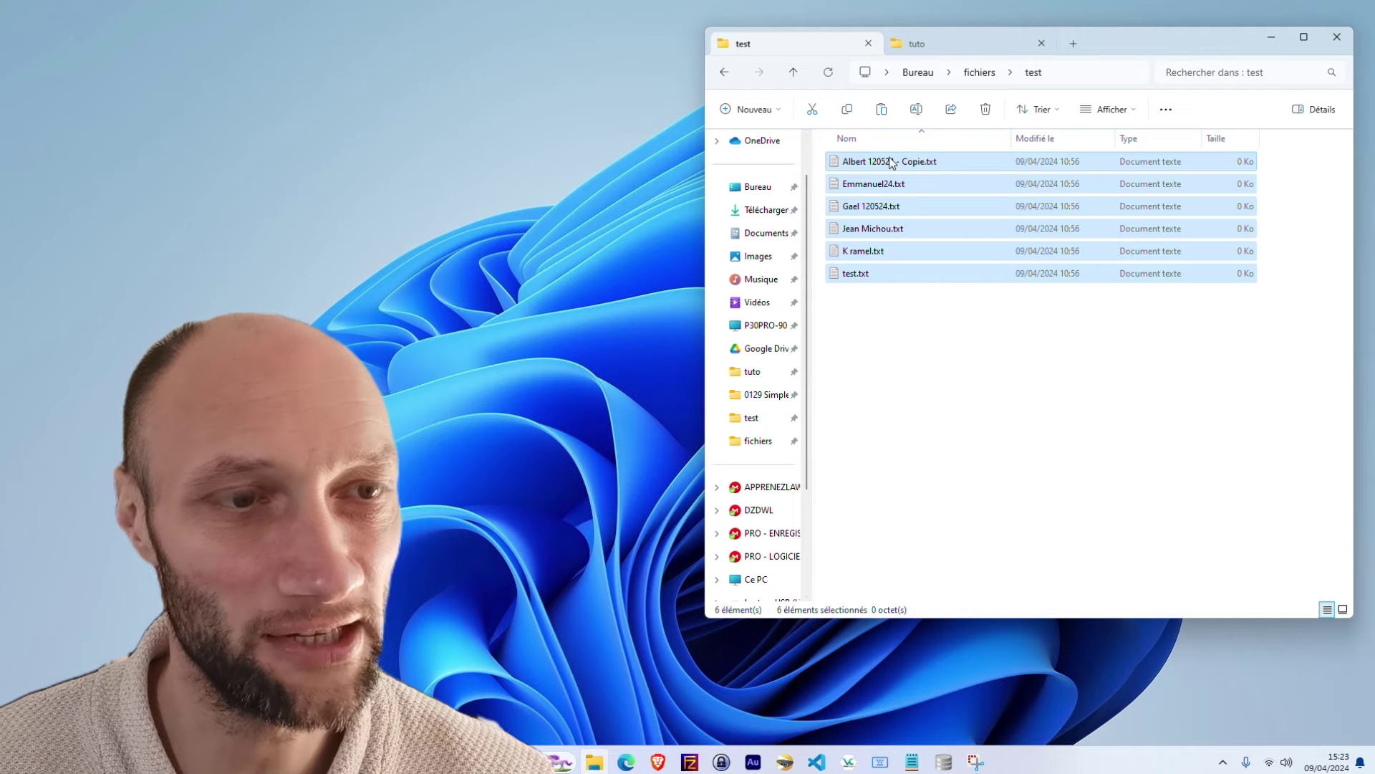
right_click(889, 166)
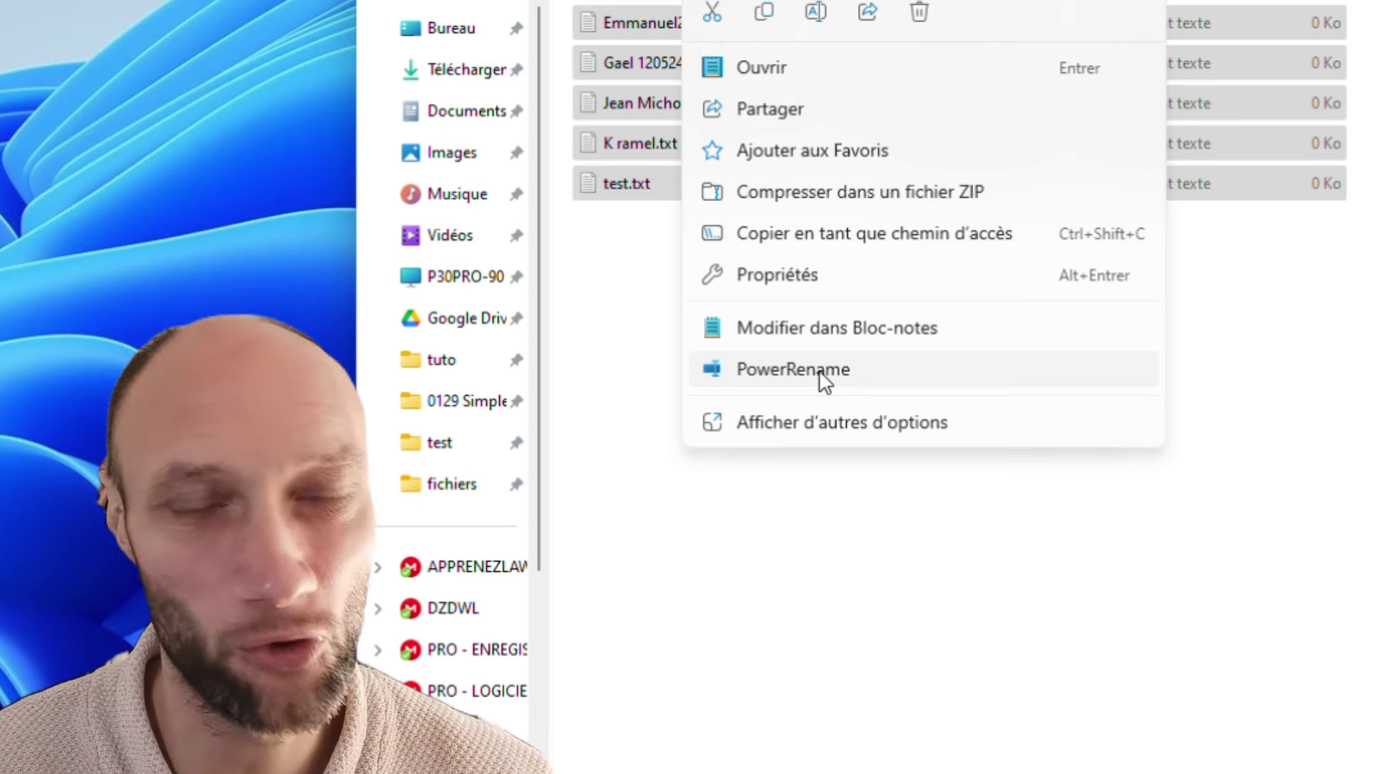
click(816, 423)
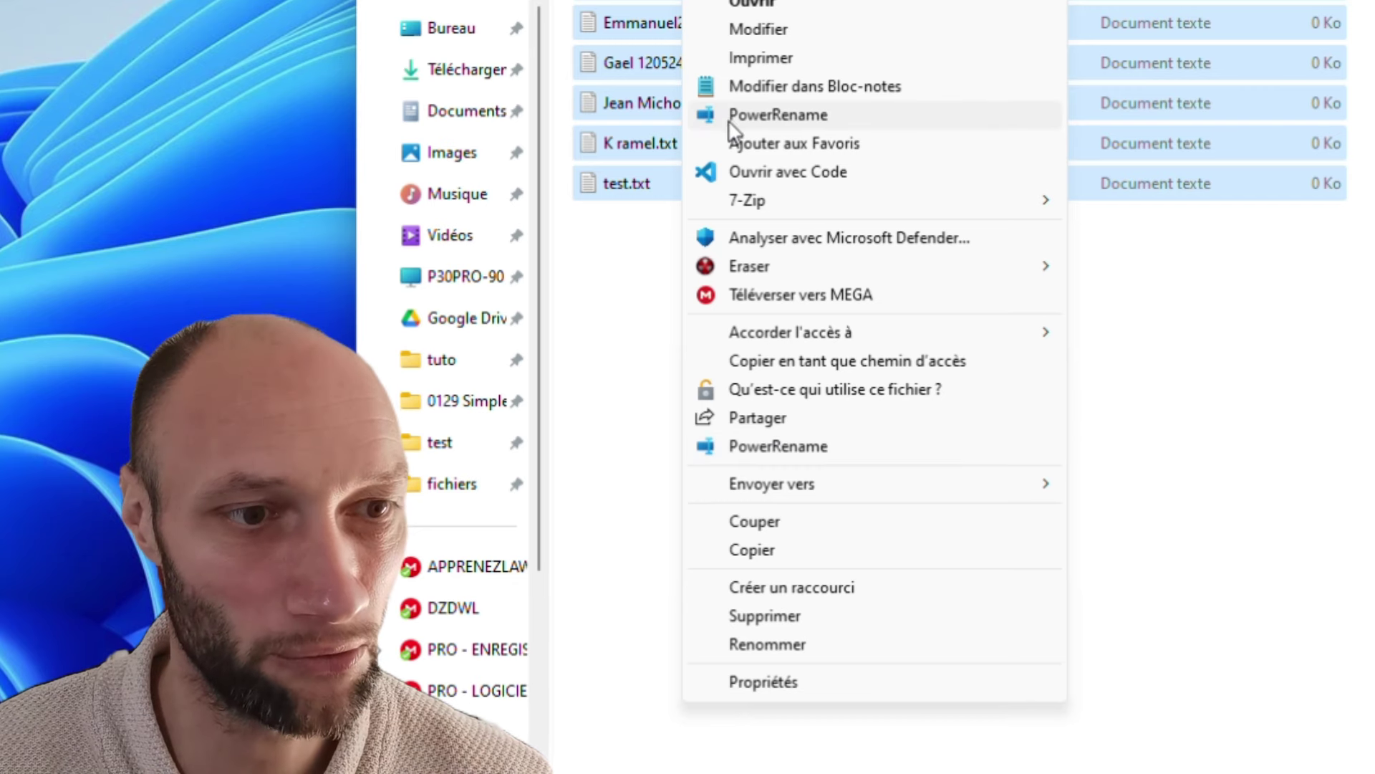
click(762, 456)
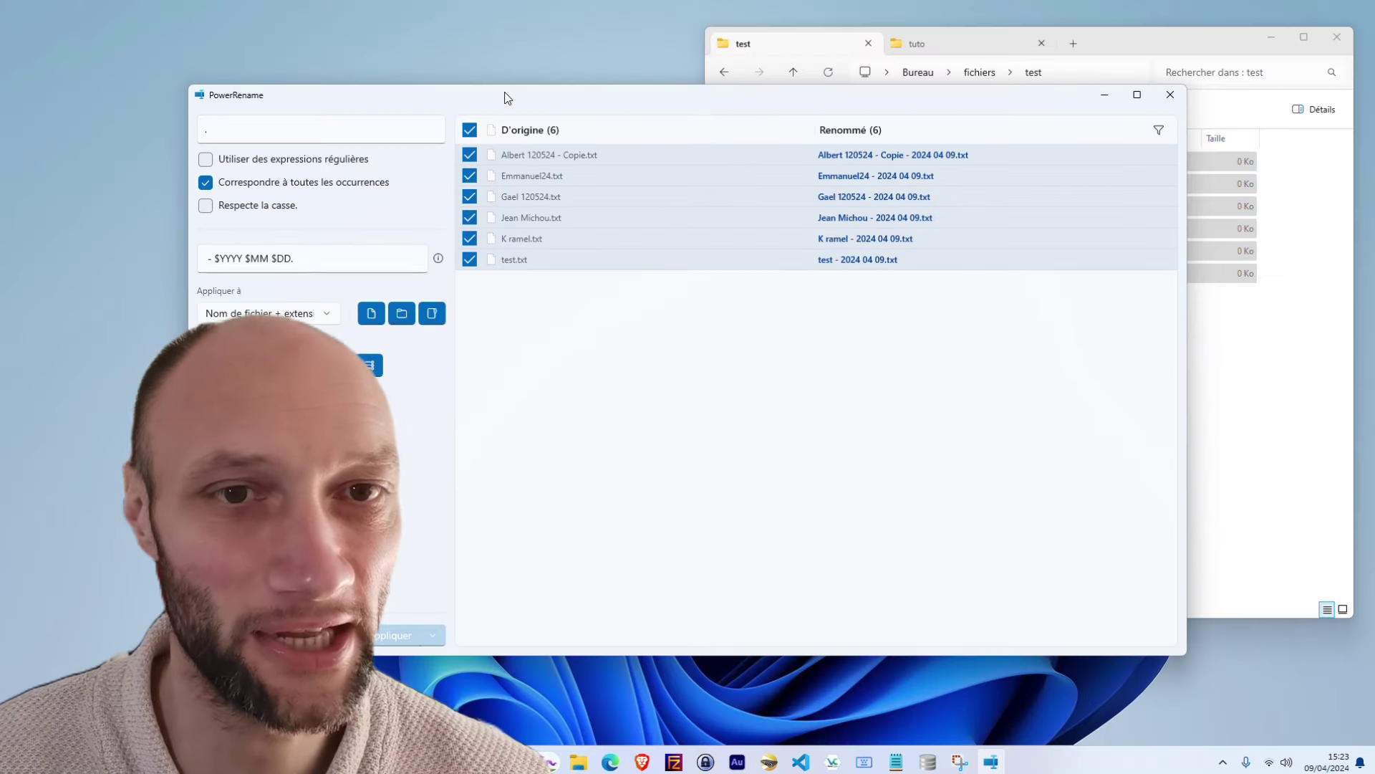
- Clear the existing search and replacement texts and turn off matching all occurrences
drag(507, 96, 955, 57)
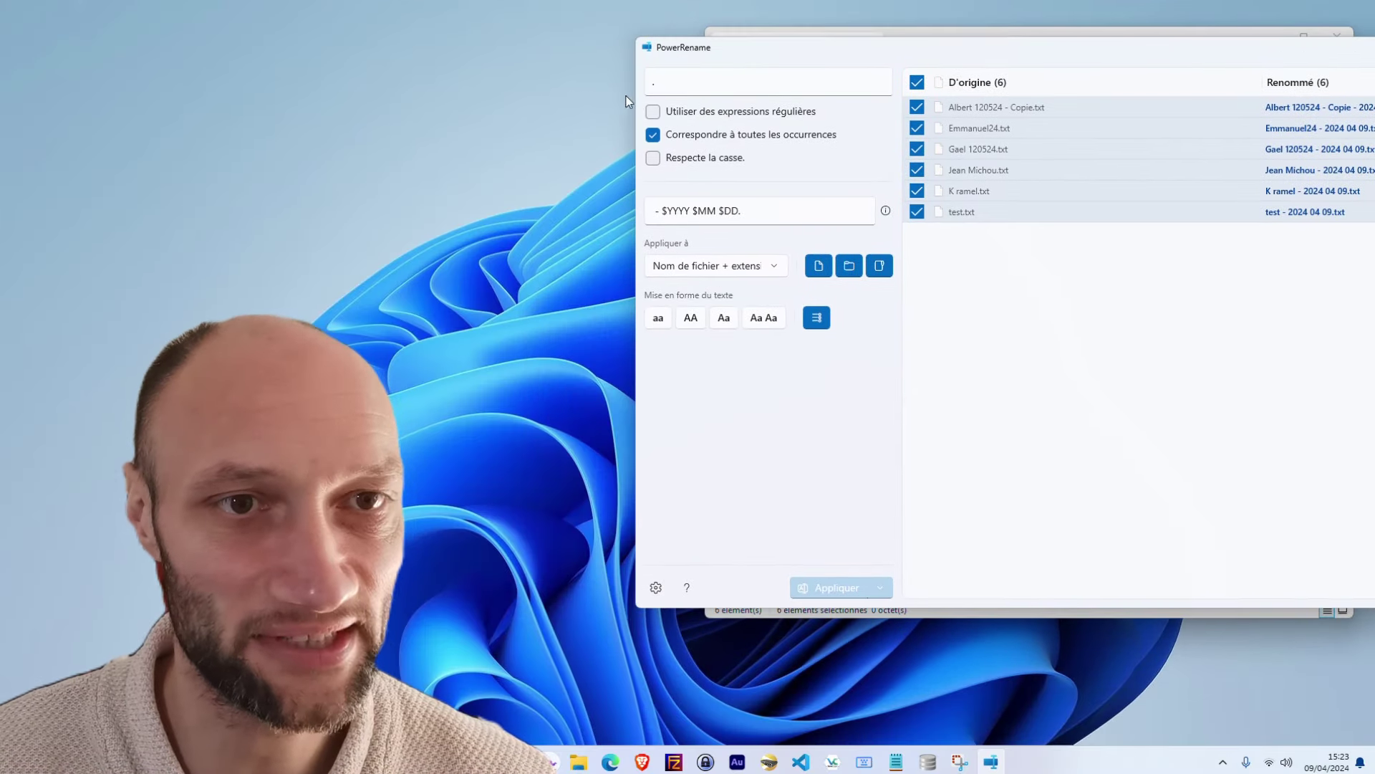
click(655, 84)
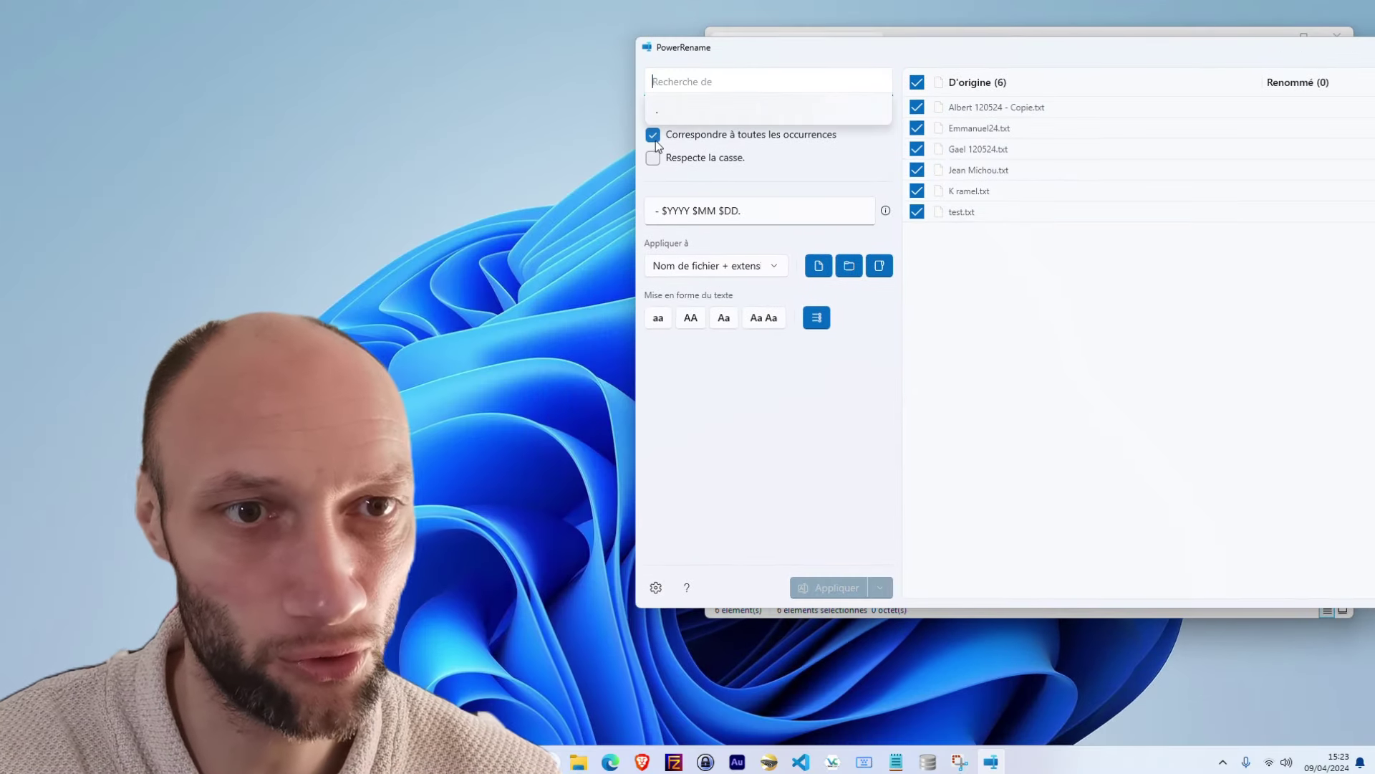
click(652, 135)
click(753, 217)
key(ctrl+a)
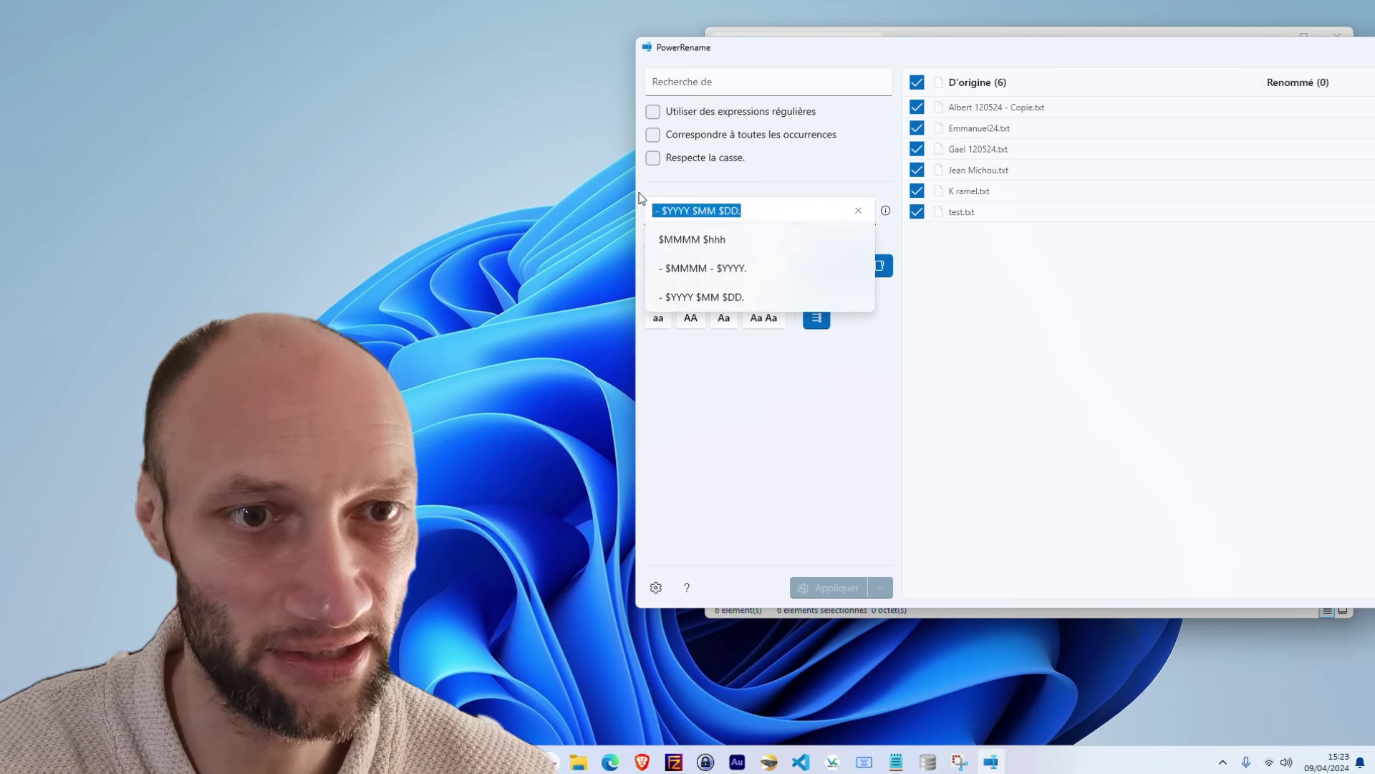
key(BackSpace)
click(1013, 348)
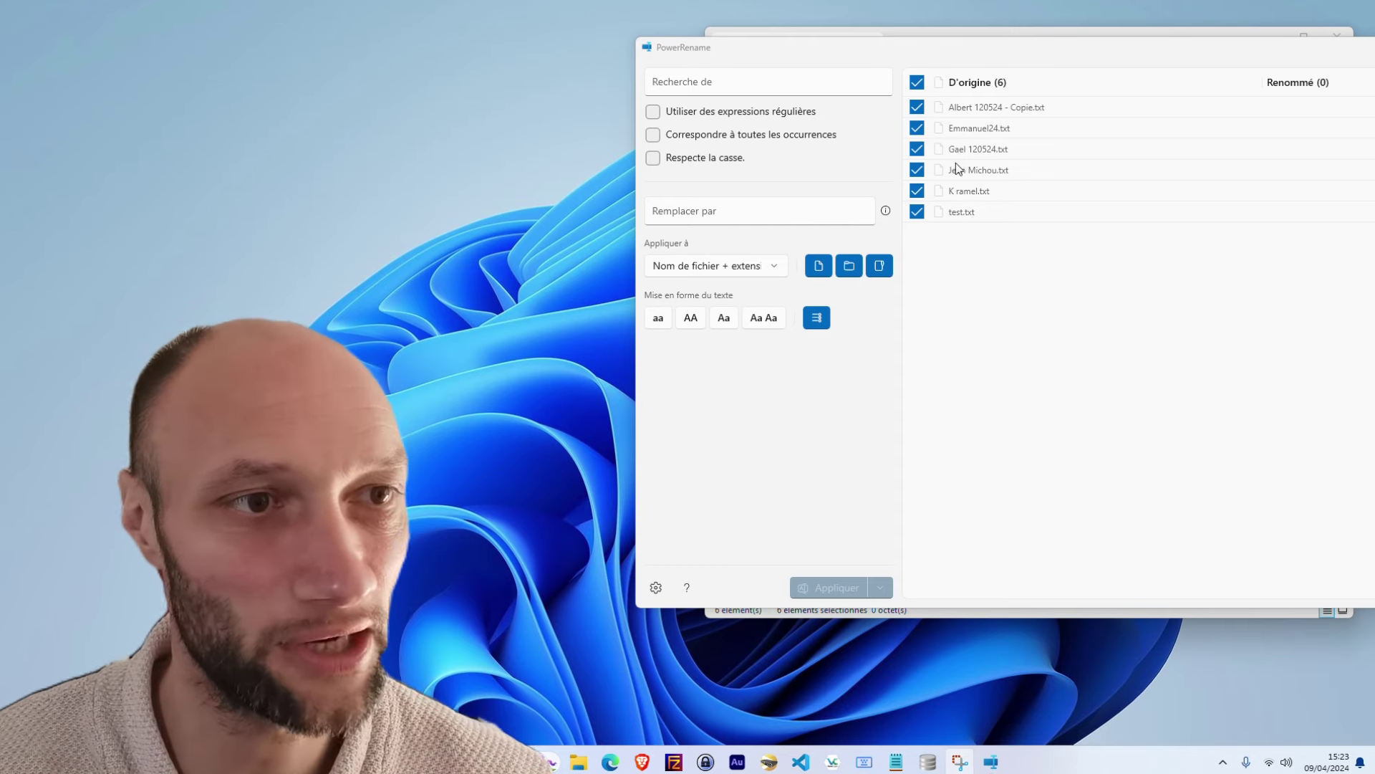
- Exclude the first and fourth files from the renaming list, and include both again
click(918, 107)
click(918, 107)
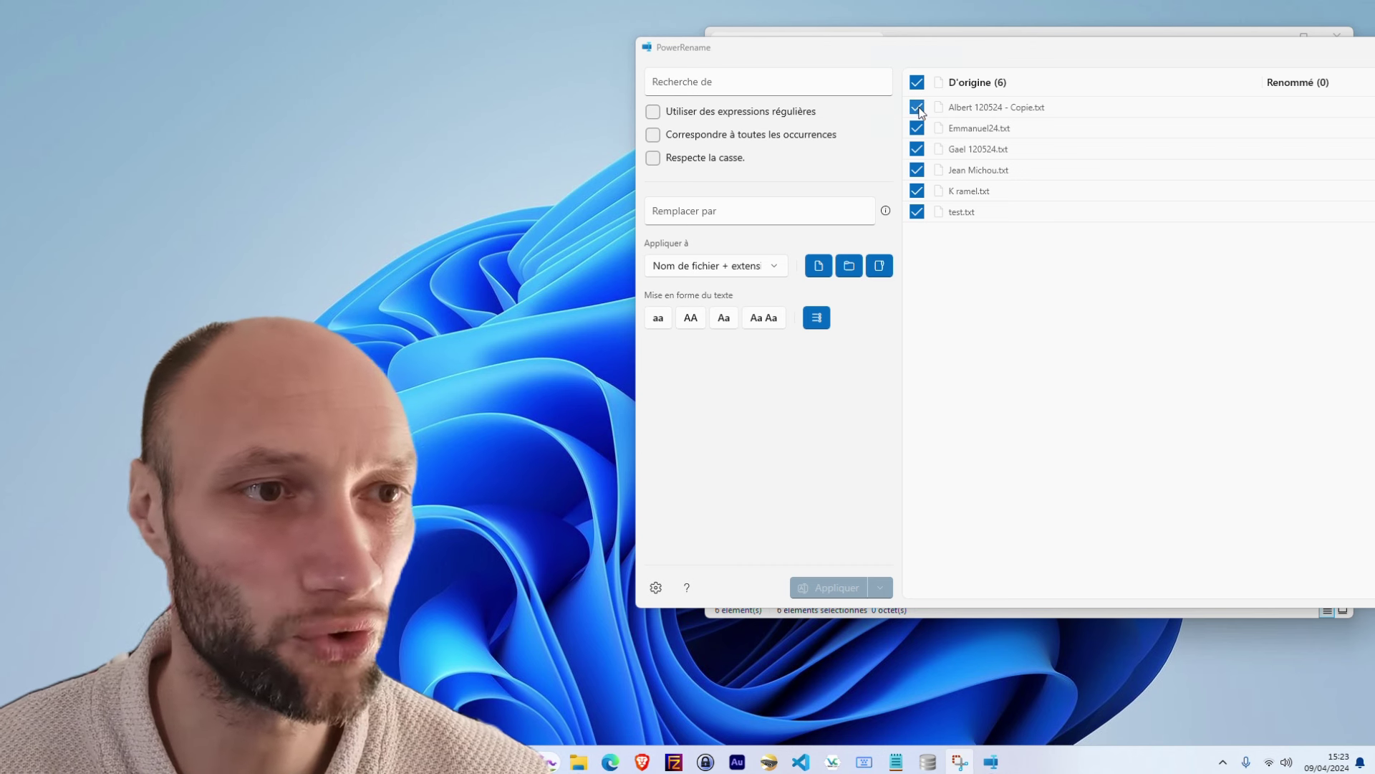
click(918, 107)
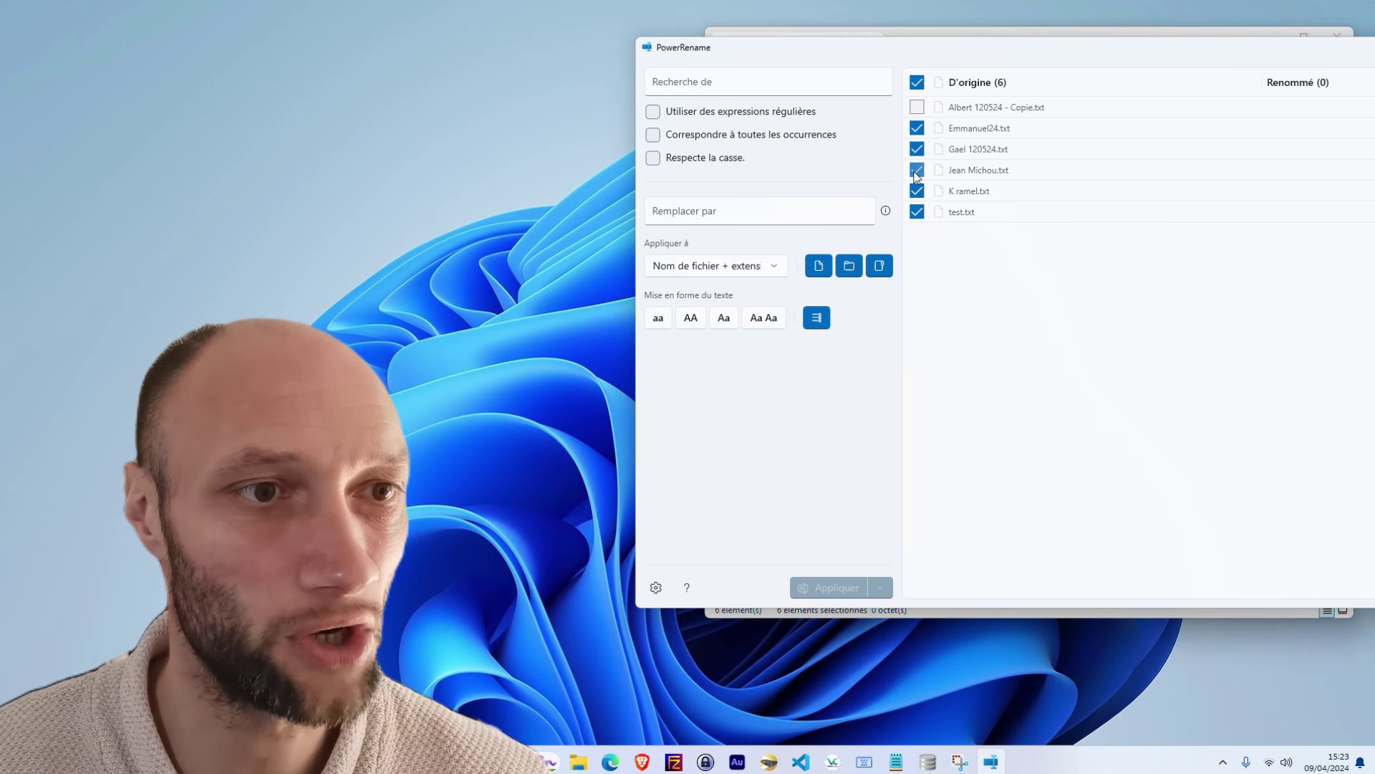
click(916, 170)
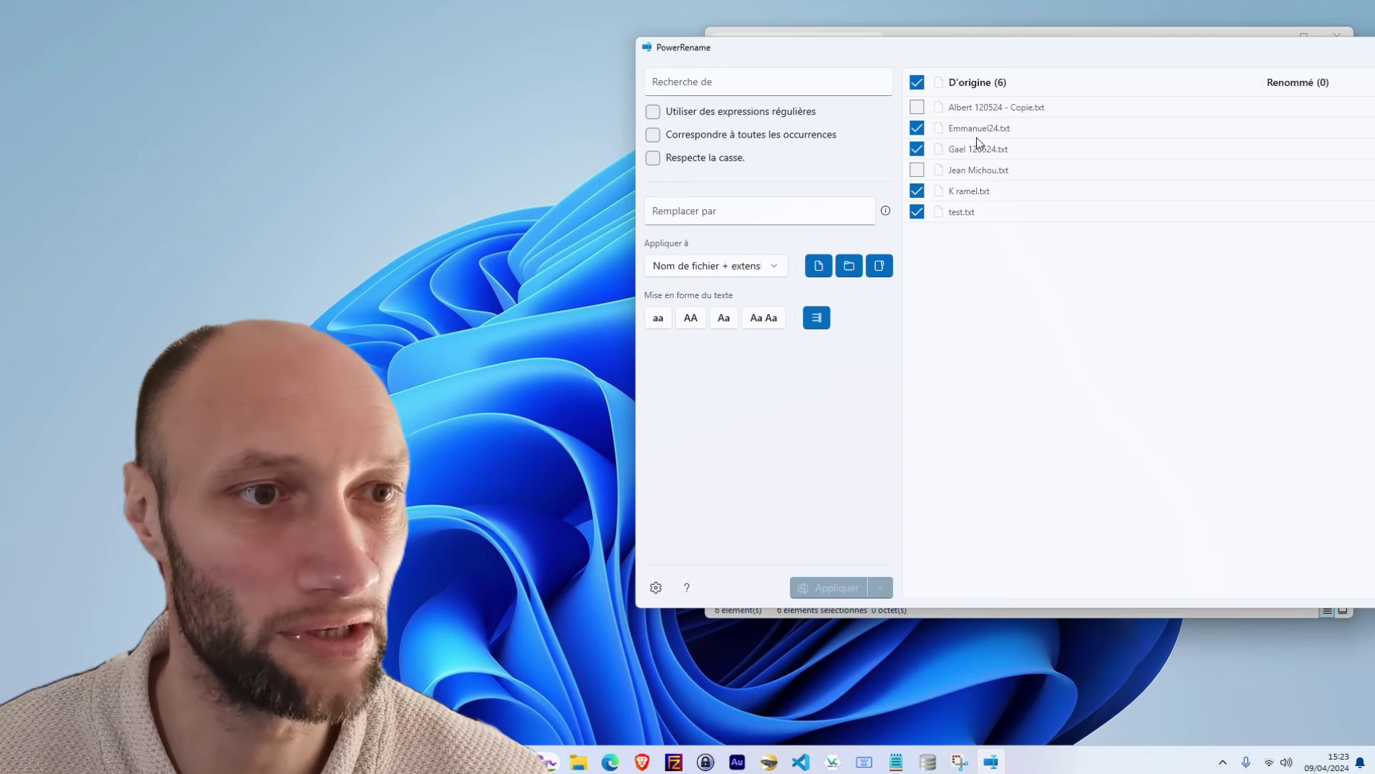
click(918, 106)
click(917, 172)
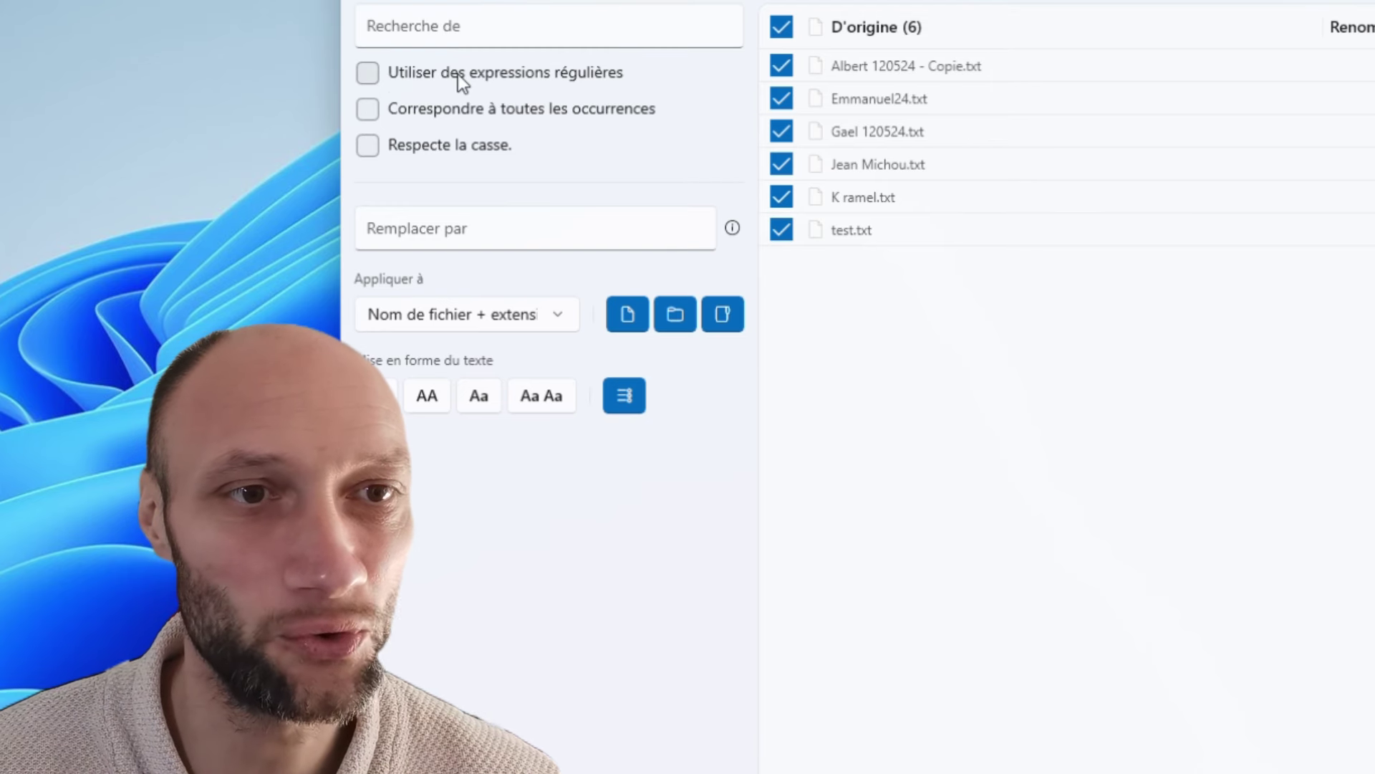
- Enable regular expressions and insert the any-character pattern "." from the regex help as the search text
click(377, 73)
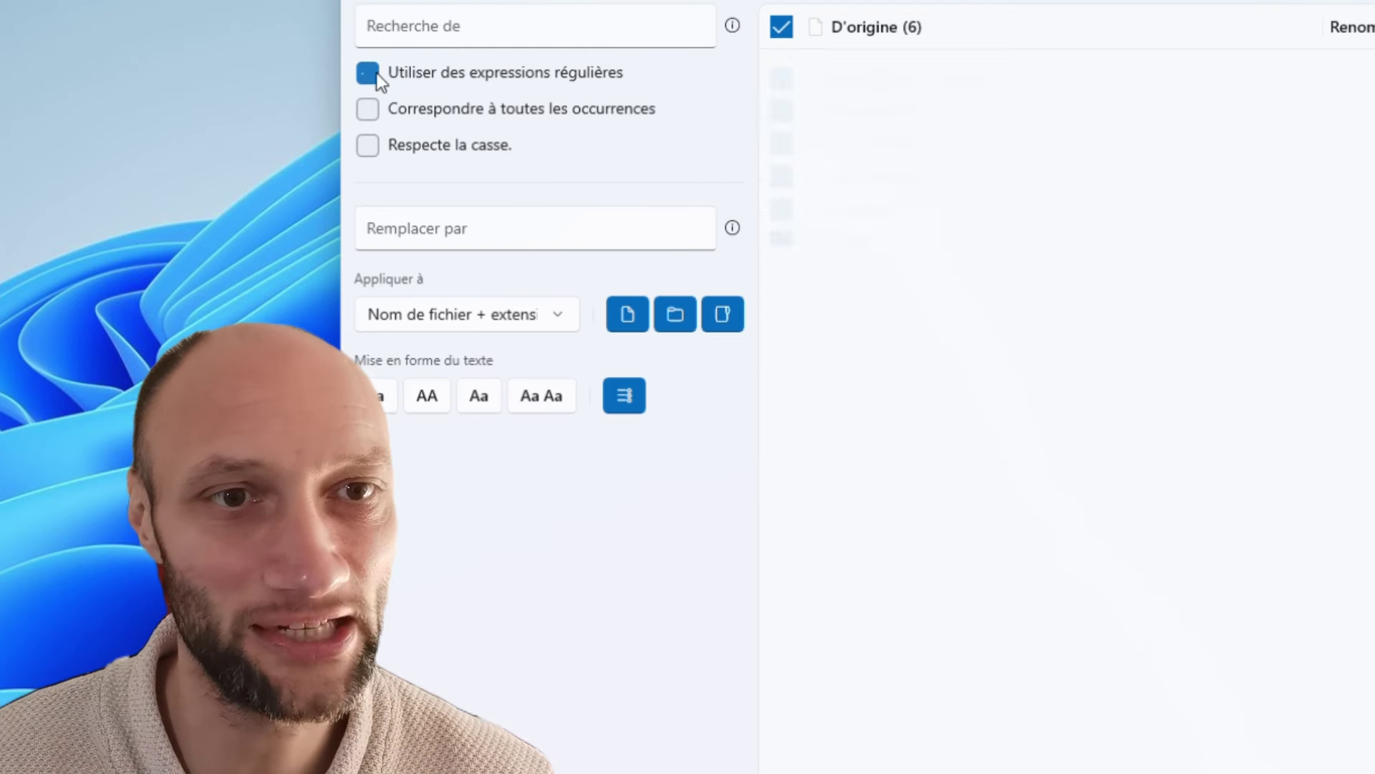
click(734, 27)
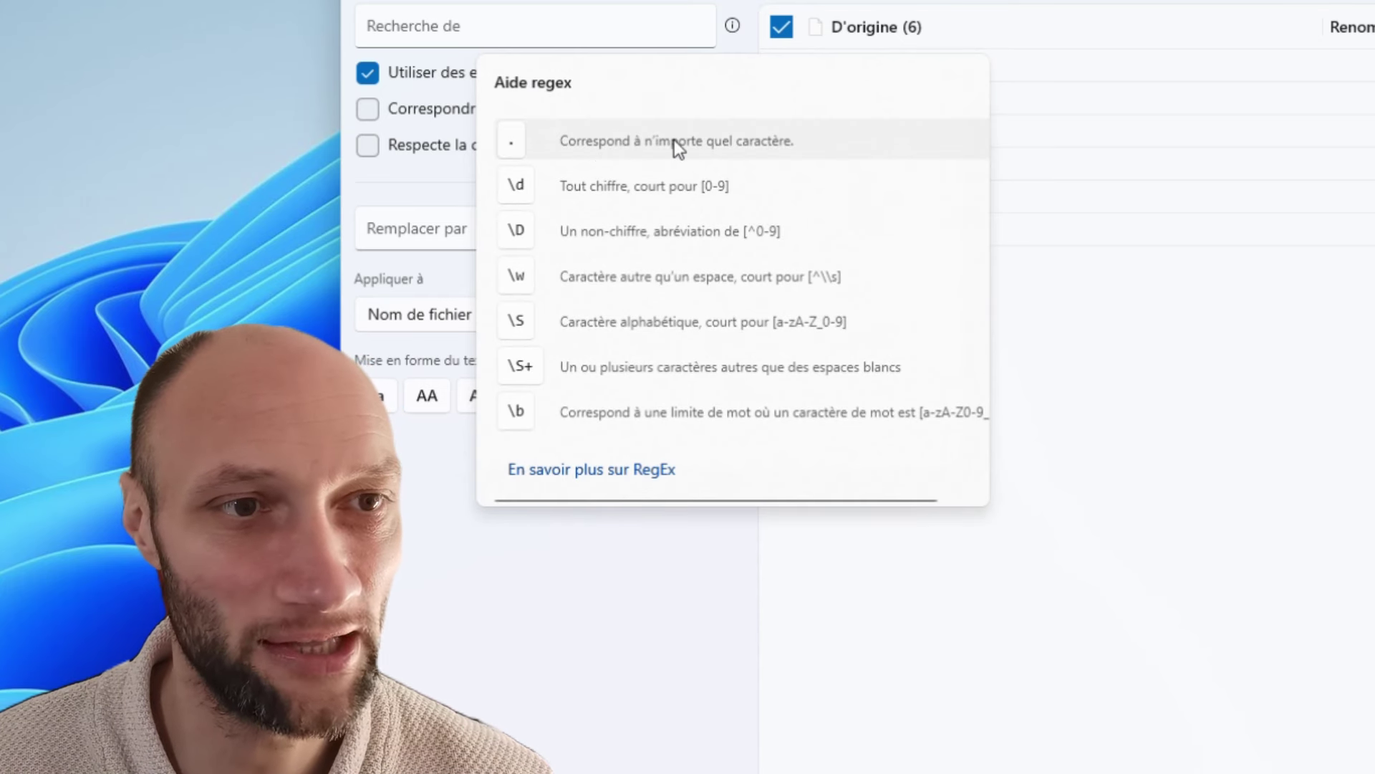
click(416, 21)
click(415, 22)
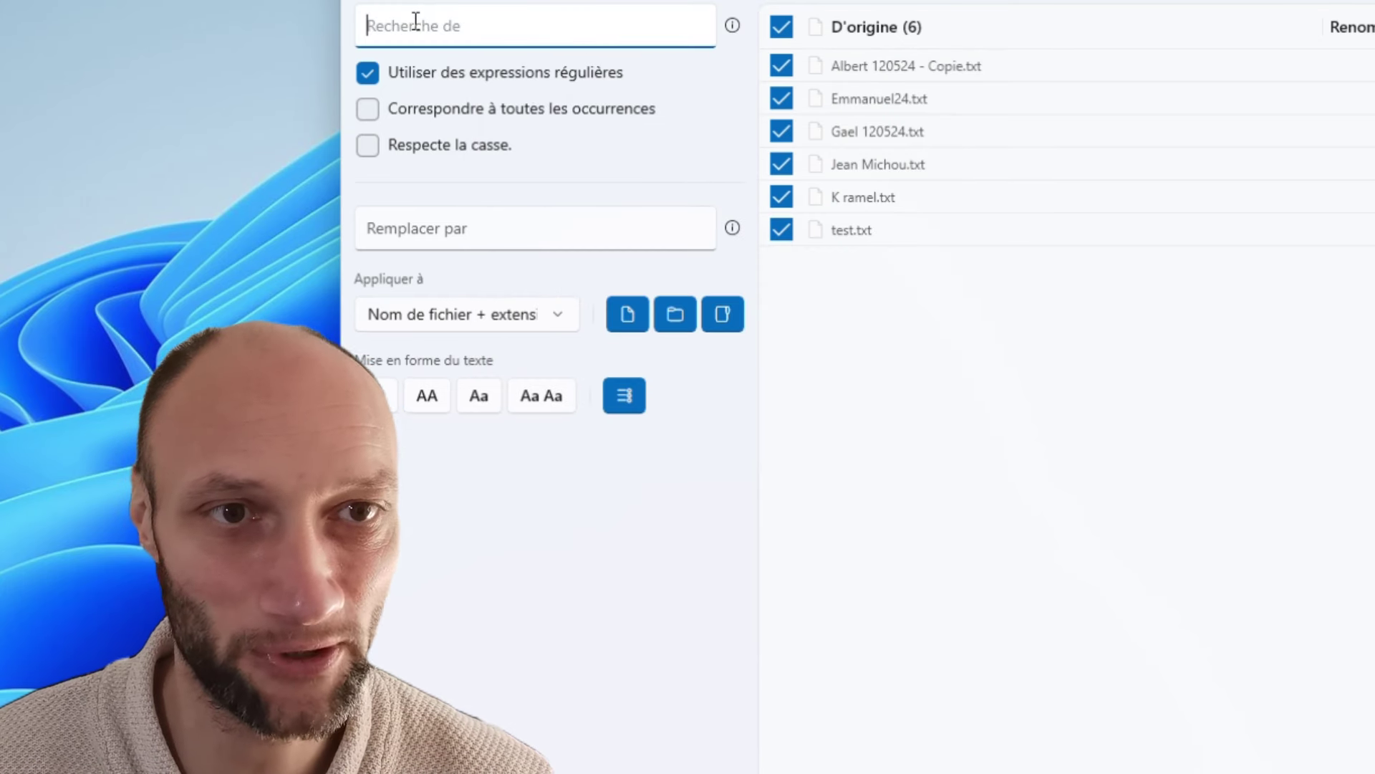
click(732, 26)
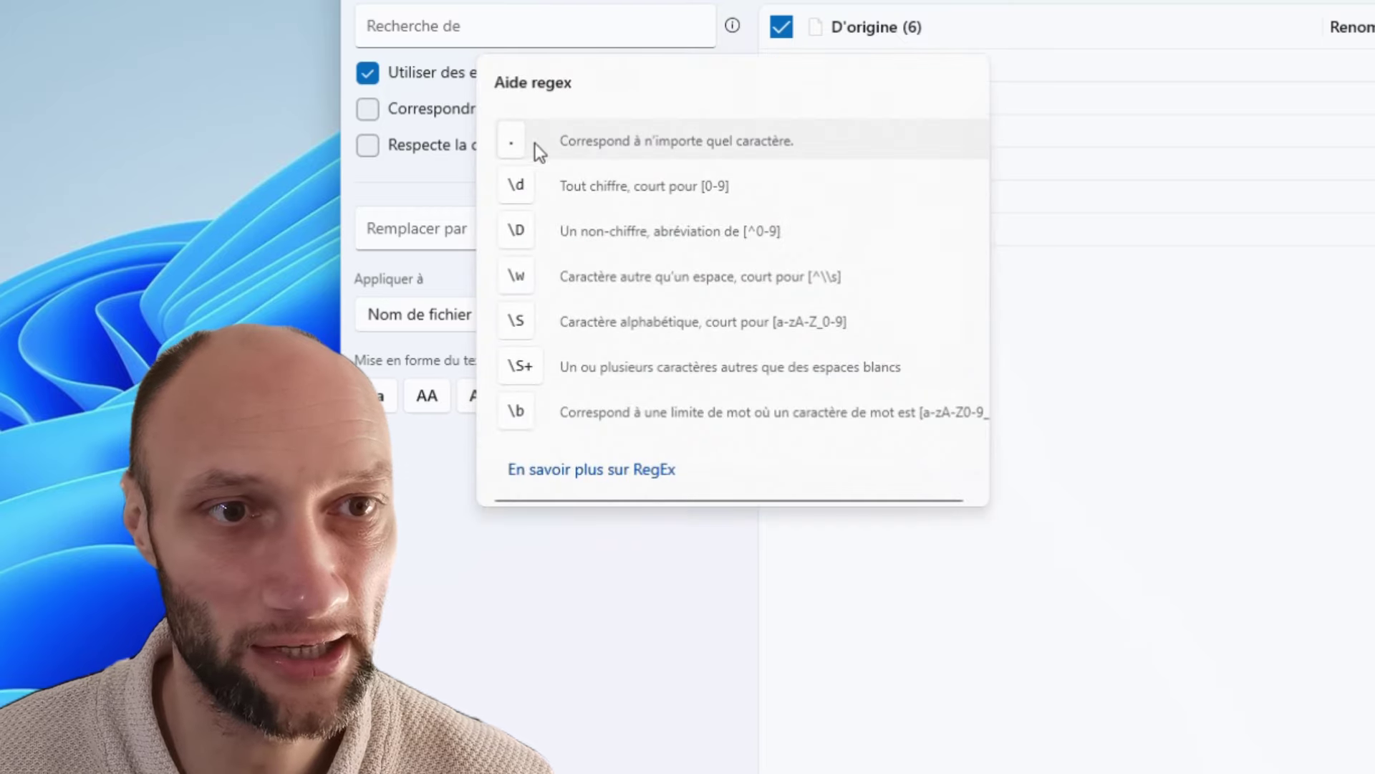
click(520, 144)
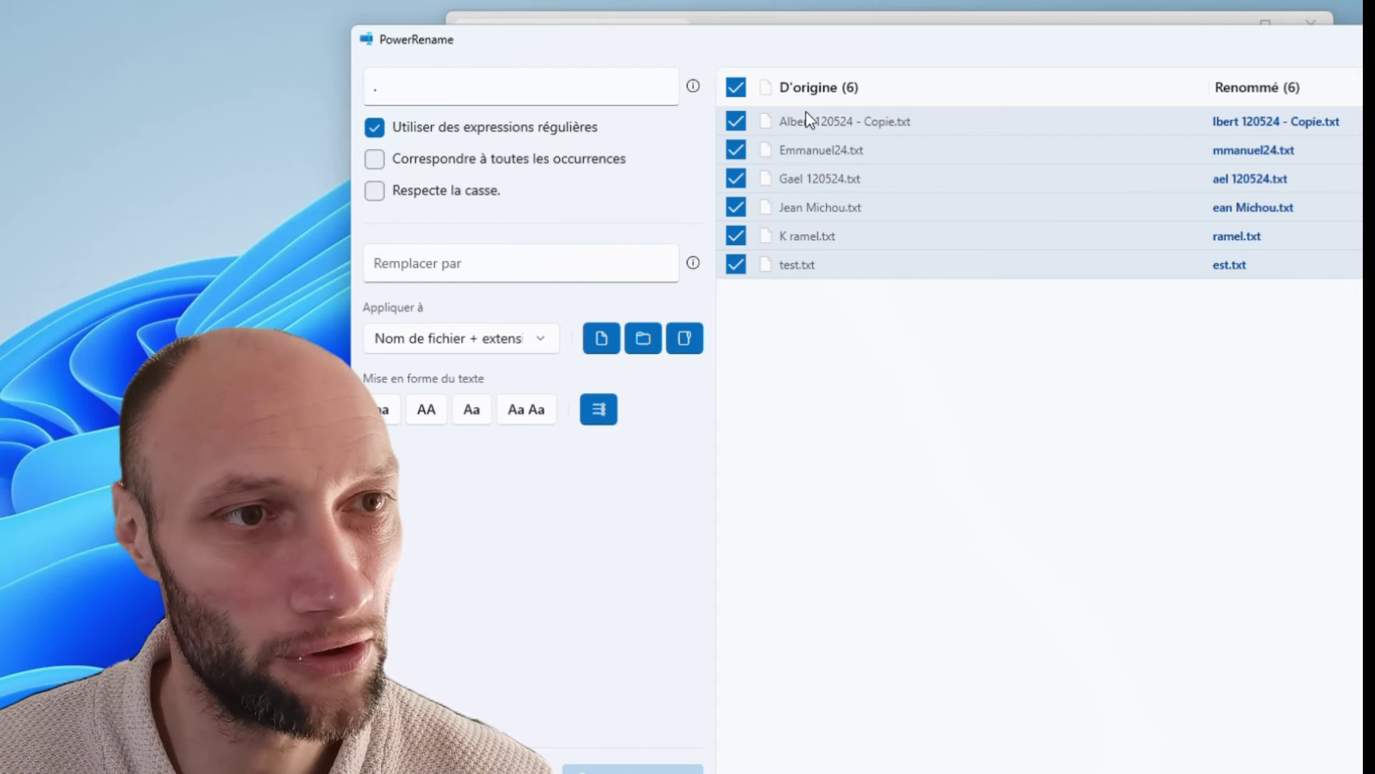
- Try the two-character pattern ".." as the search text, and clear the search text
click(468, 97)
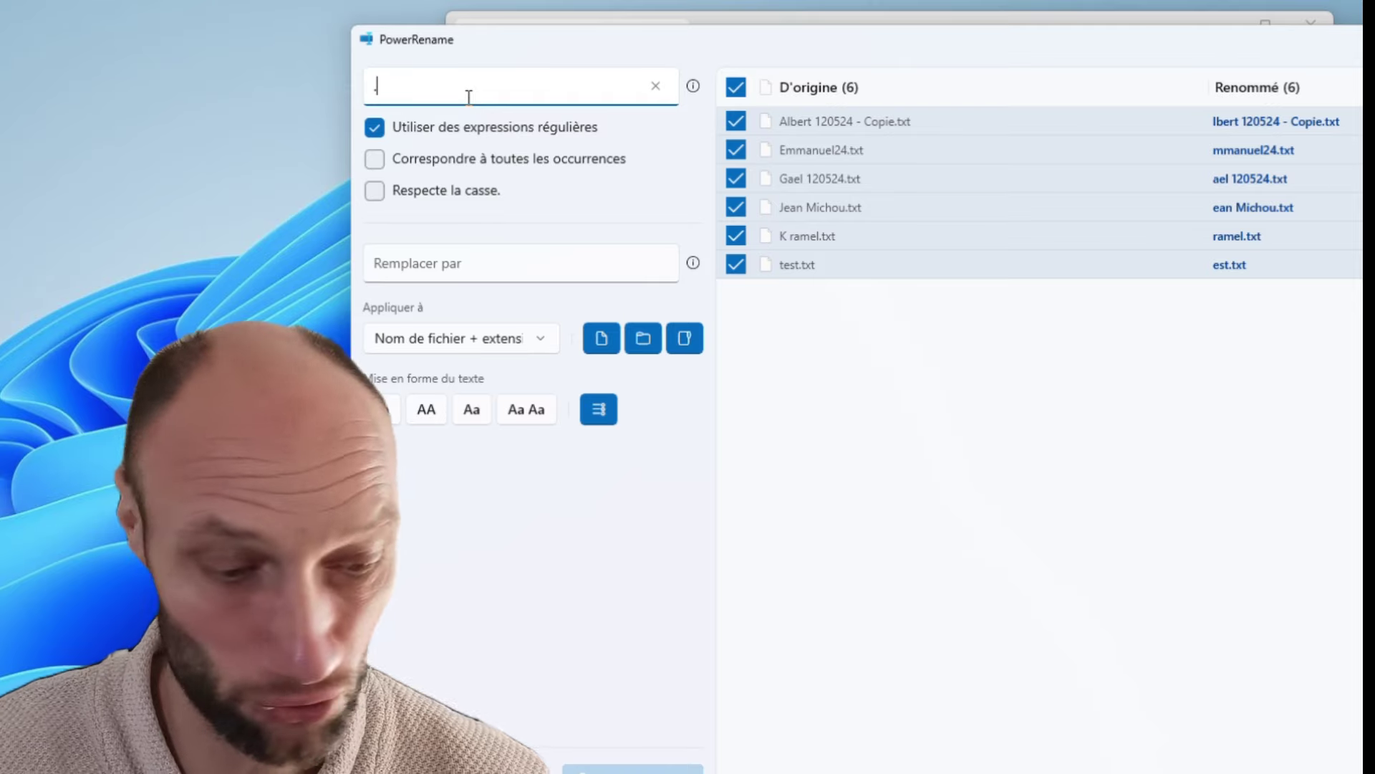
text(.)
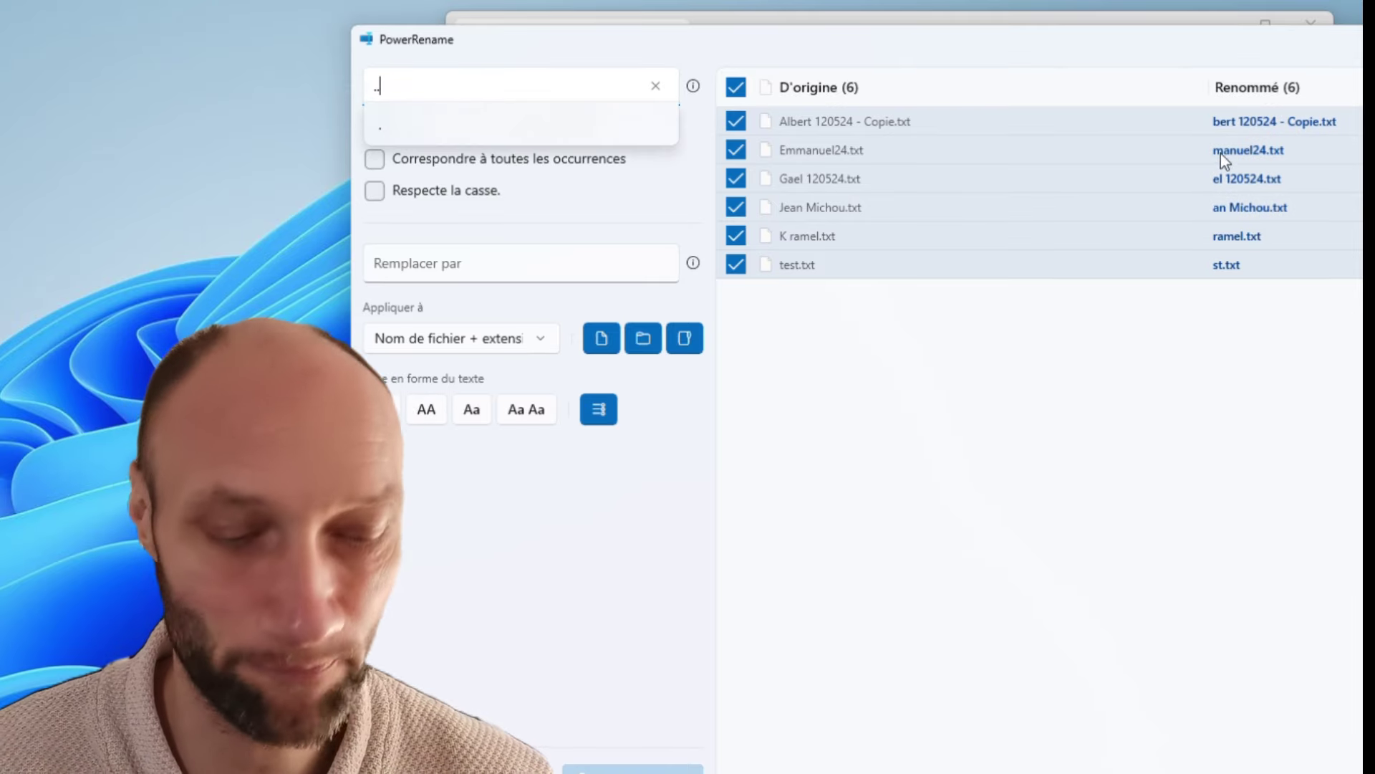
key(BackSpace)
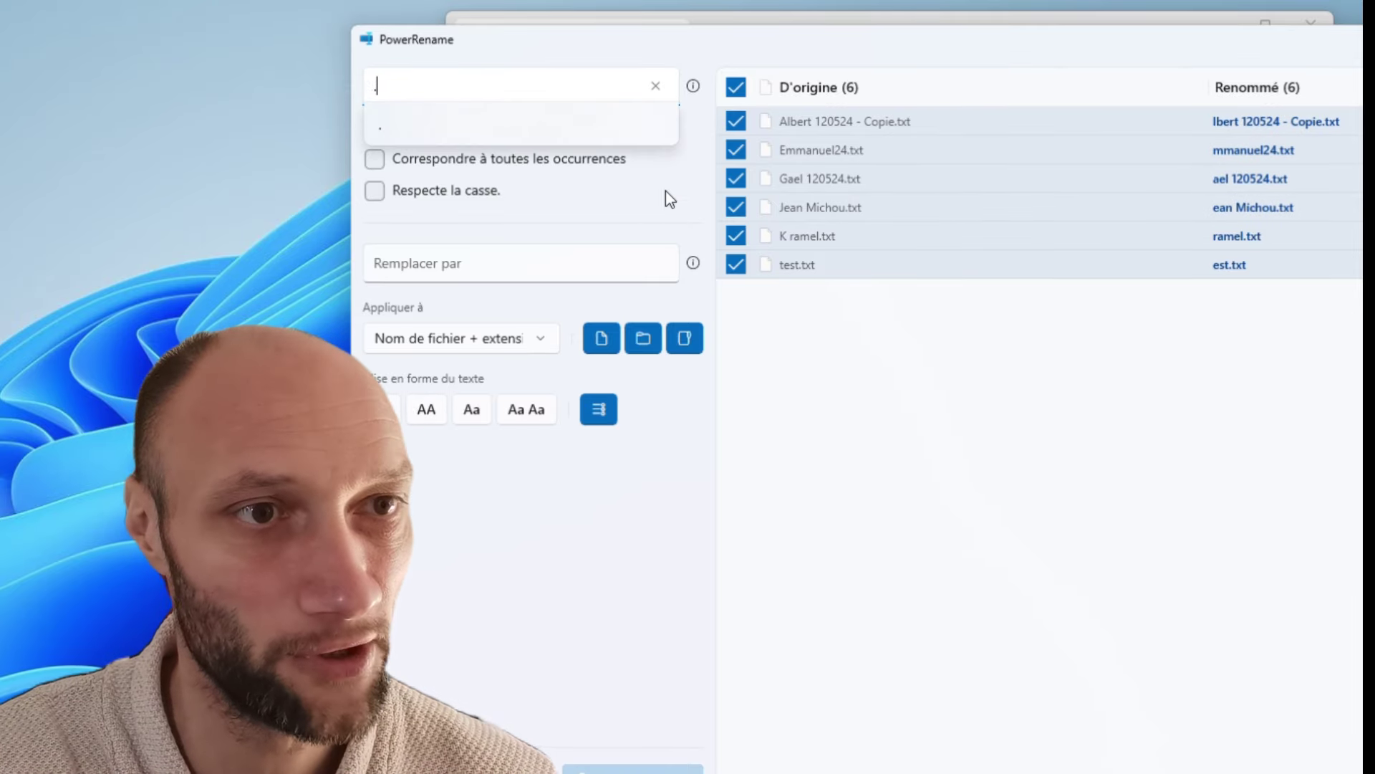
key(BackSpace)
- Try the any-digit pattern "\d" from the regex help as the search text, and clear it
click(687, 87)
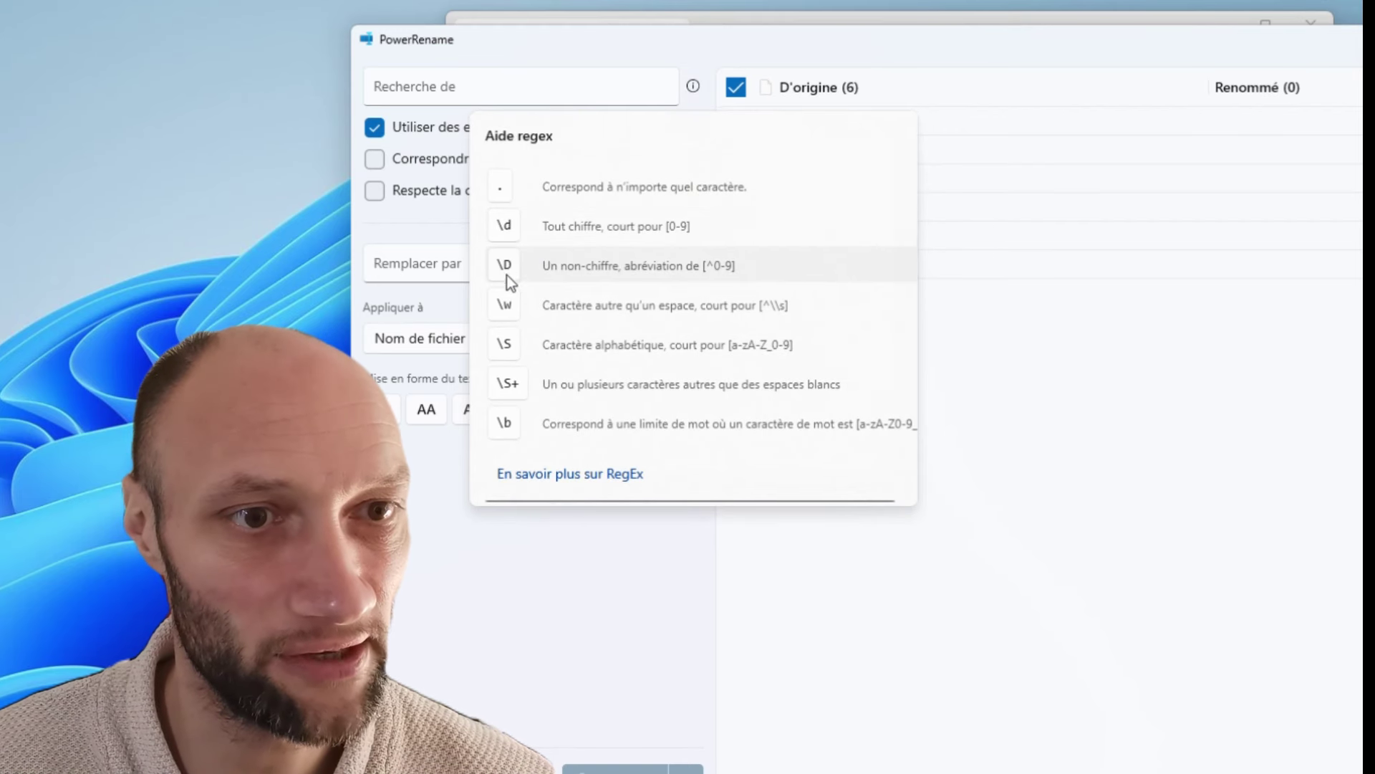
click(505, 232)
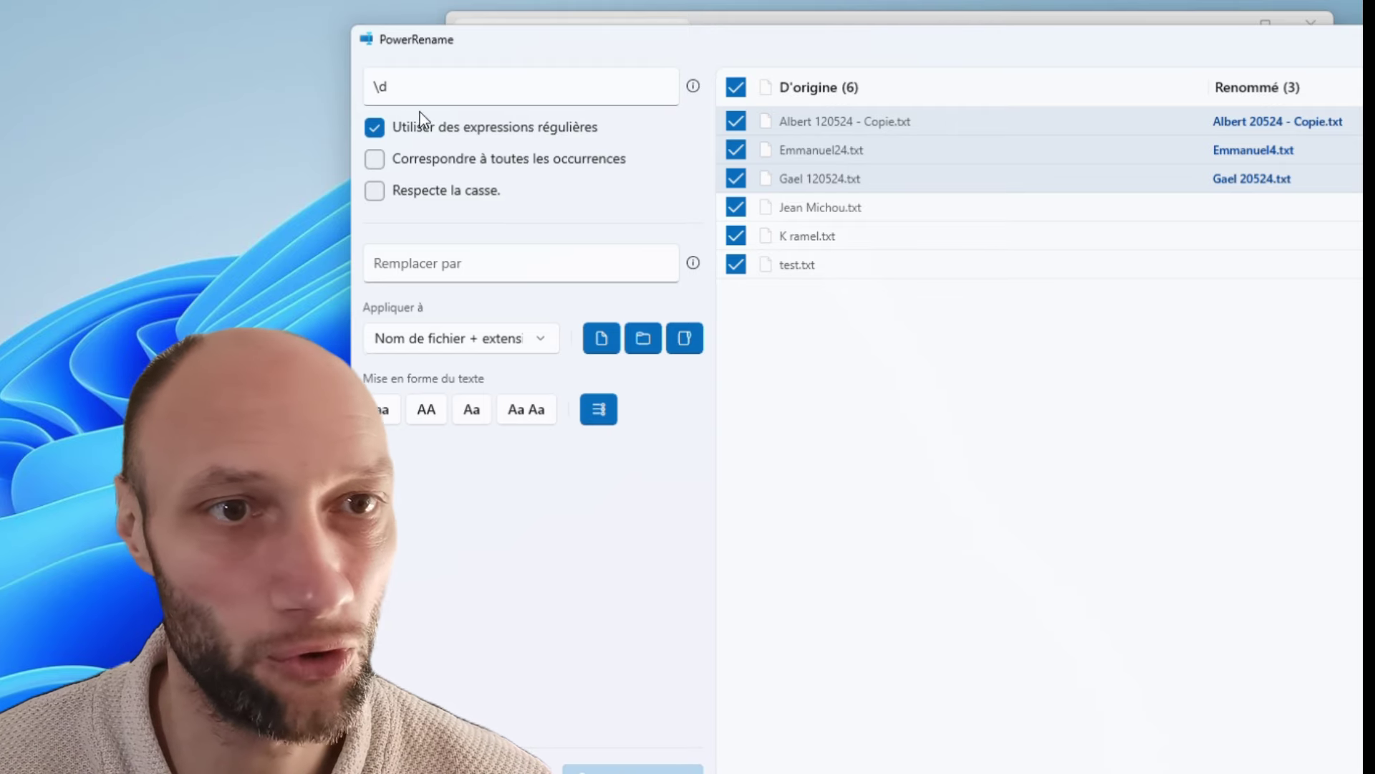
click(491, 86)
key(BackSpace)
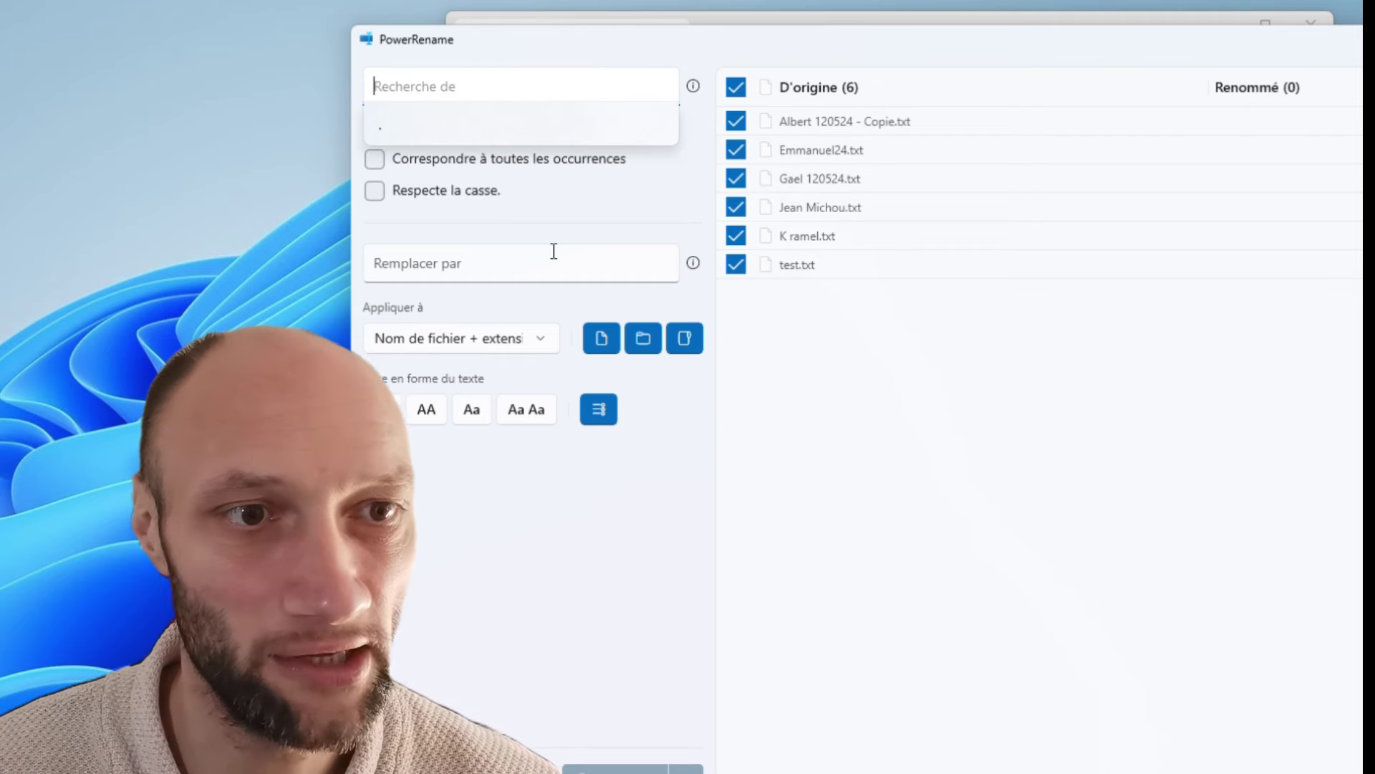
click(644, 237)
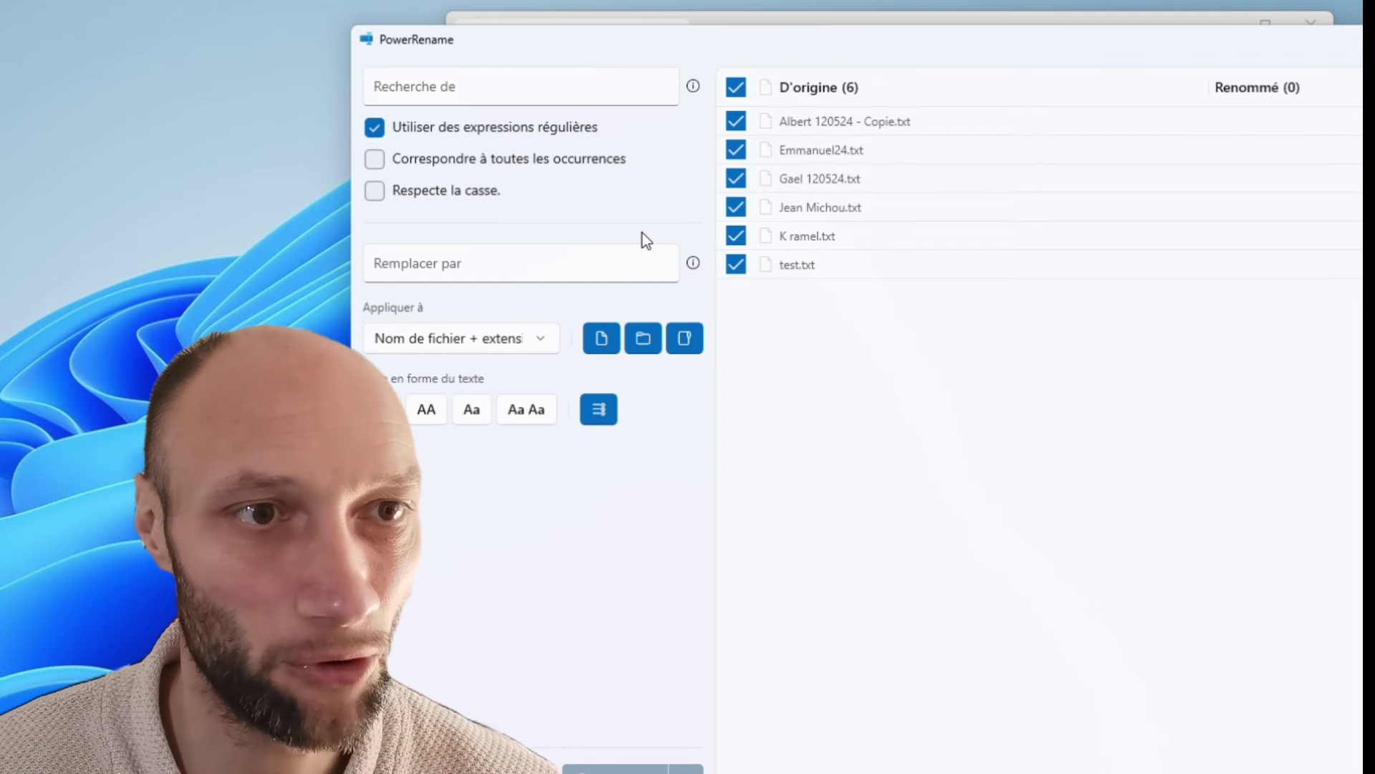
- Search for a literal "." with regular expressions turned off and matching of all occurrences turned on
click(374, 127)
click(374, 159)
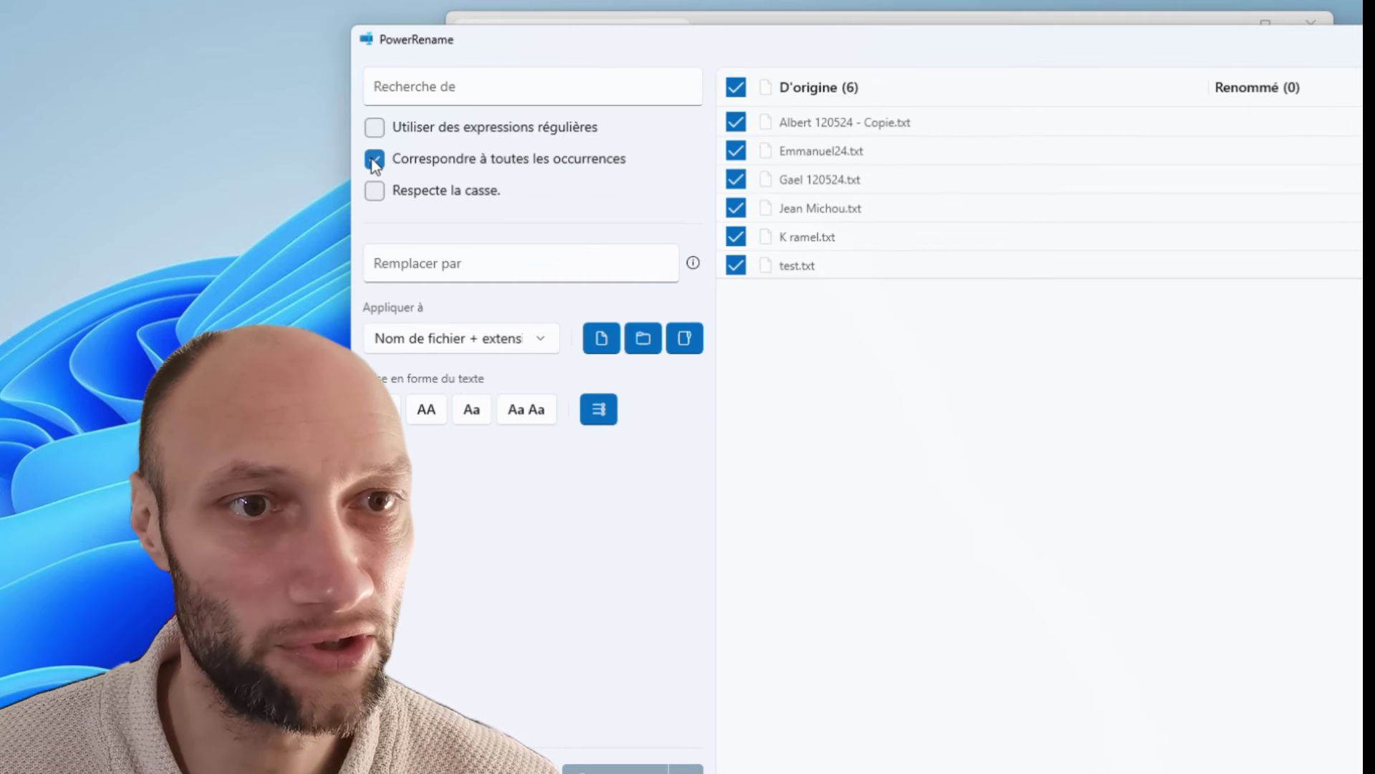
click(398, 87)
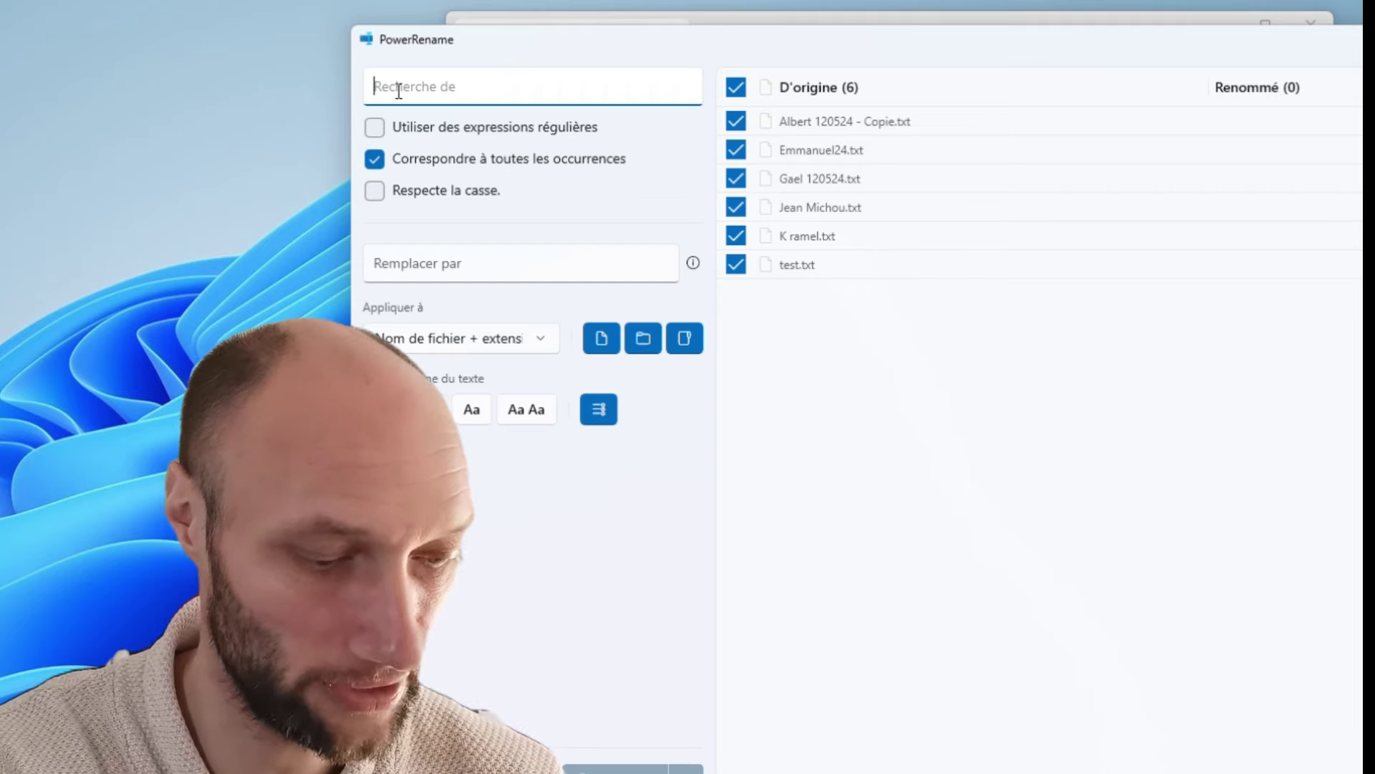
text(.)
click(860, 426)
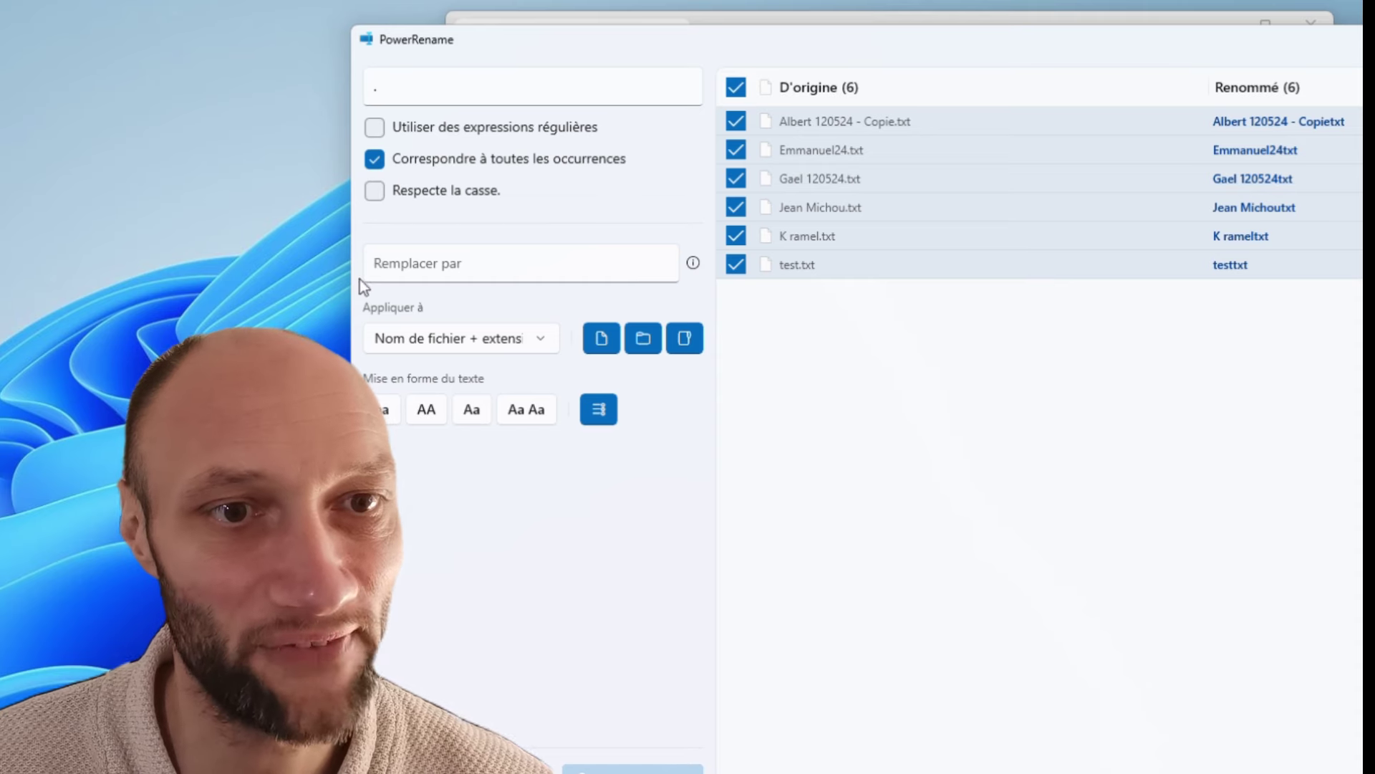
- Examine the file creation date and time variables offered for the replacement text
click(408, 265)
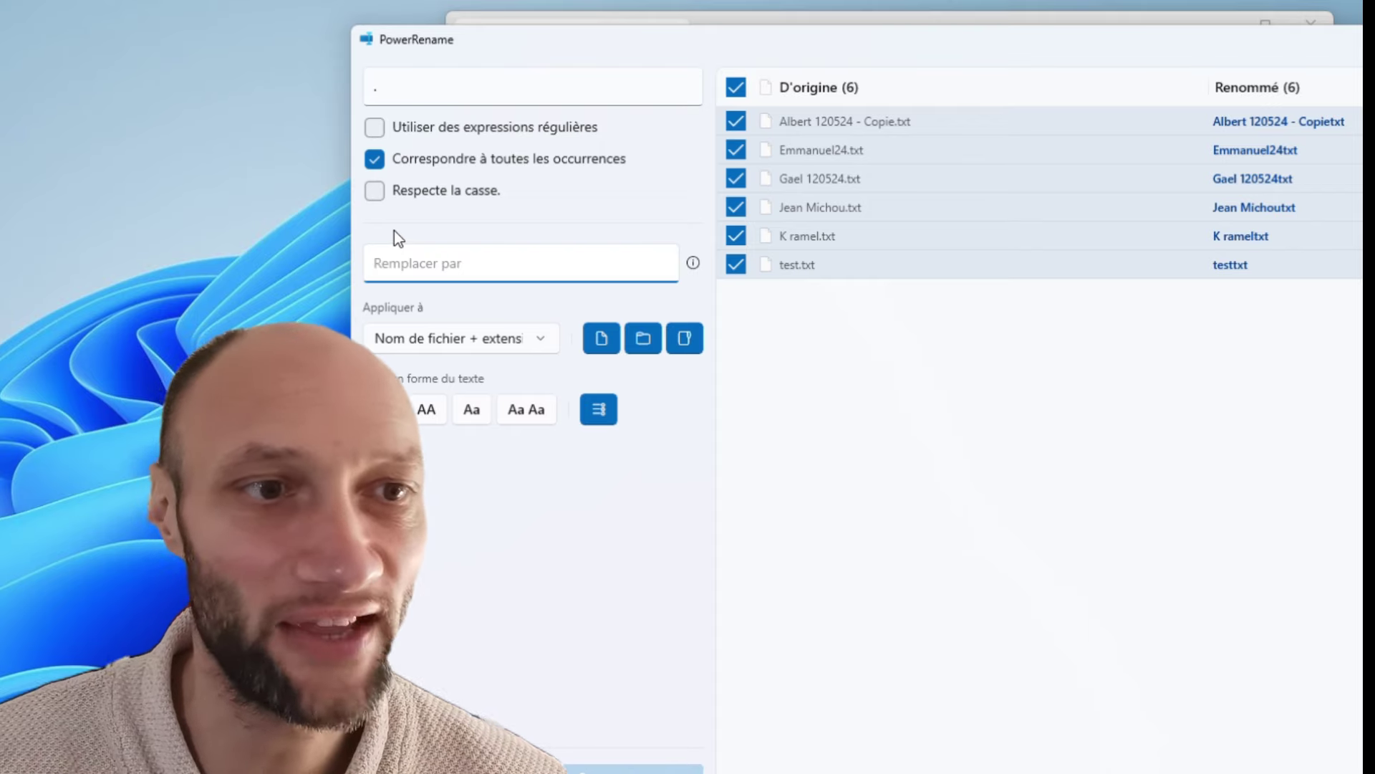
click(693, 265)
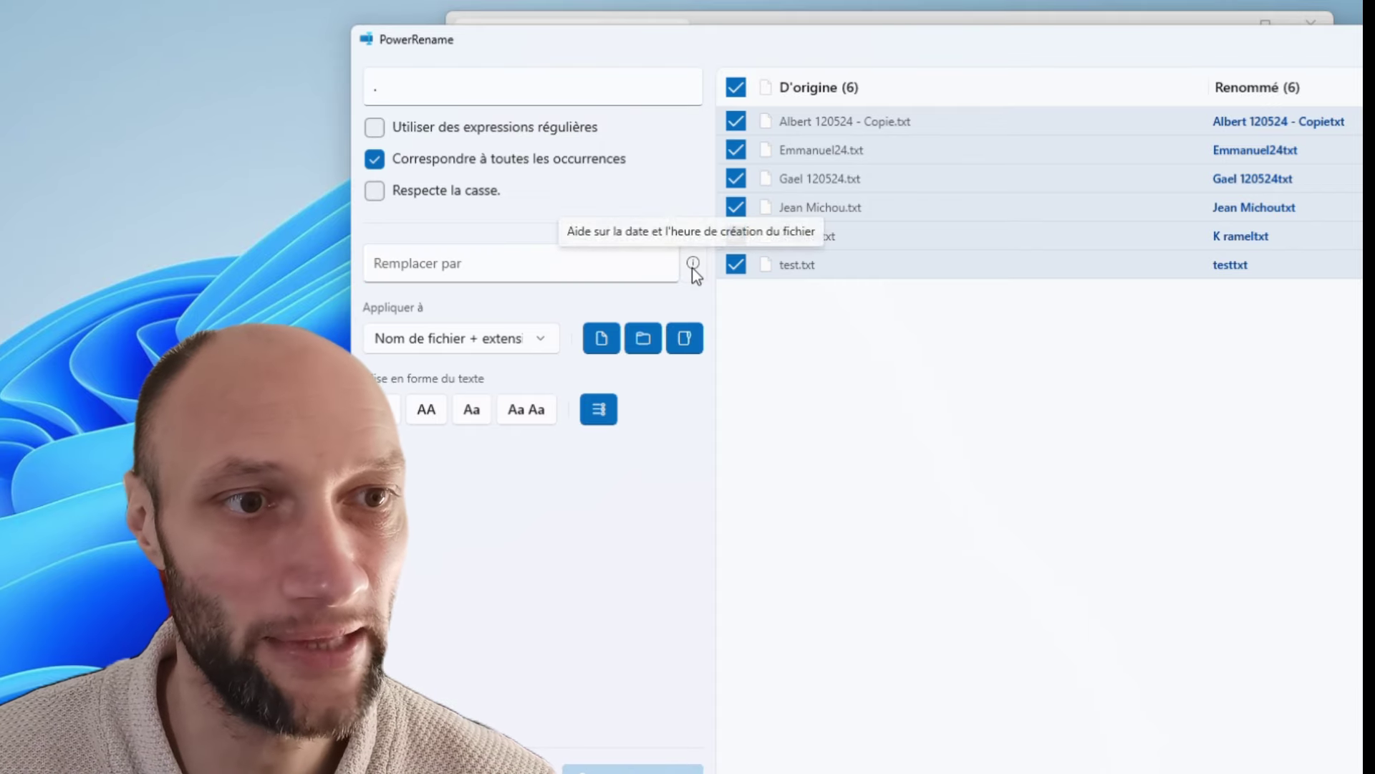
click(693, 265)
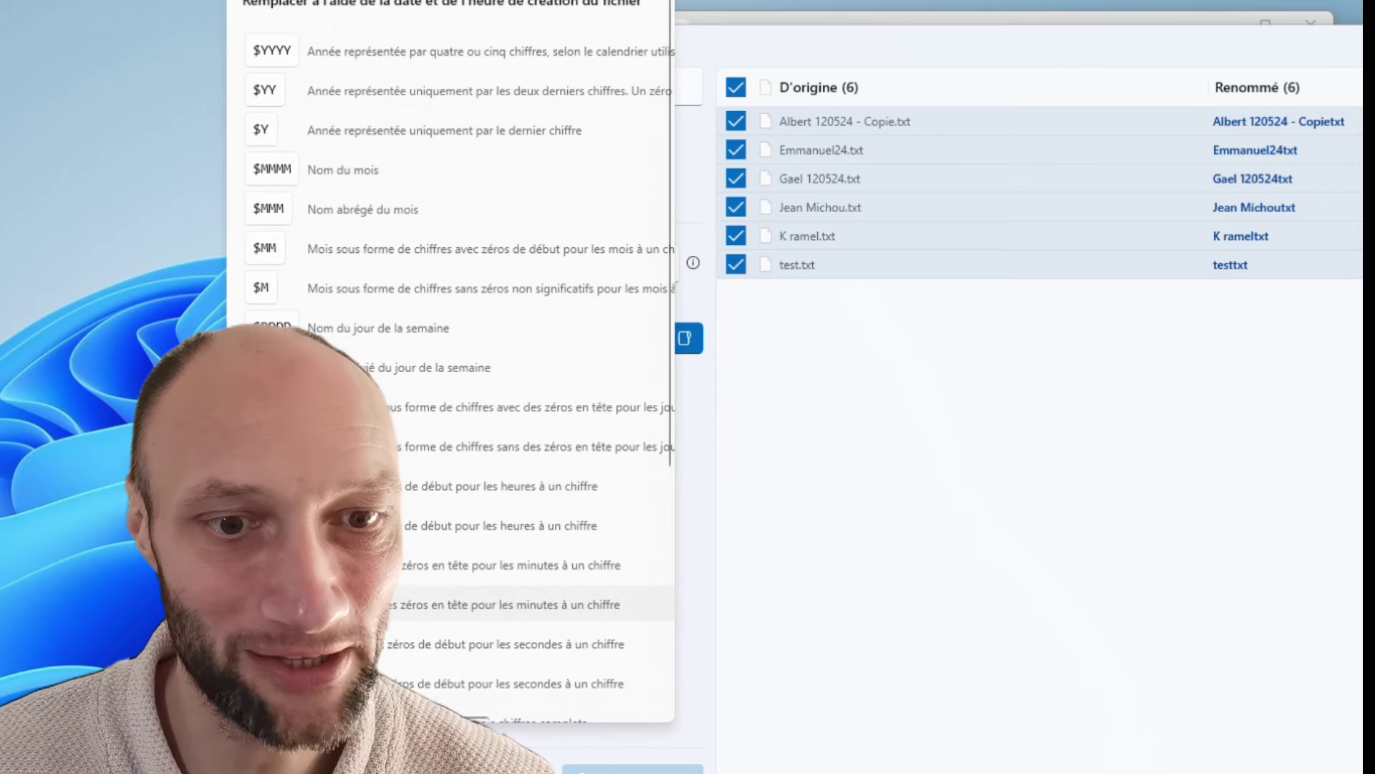
scroll(428, 577, down, 5)
scroll(428, 577, up, 5)
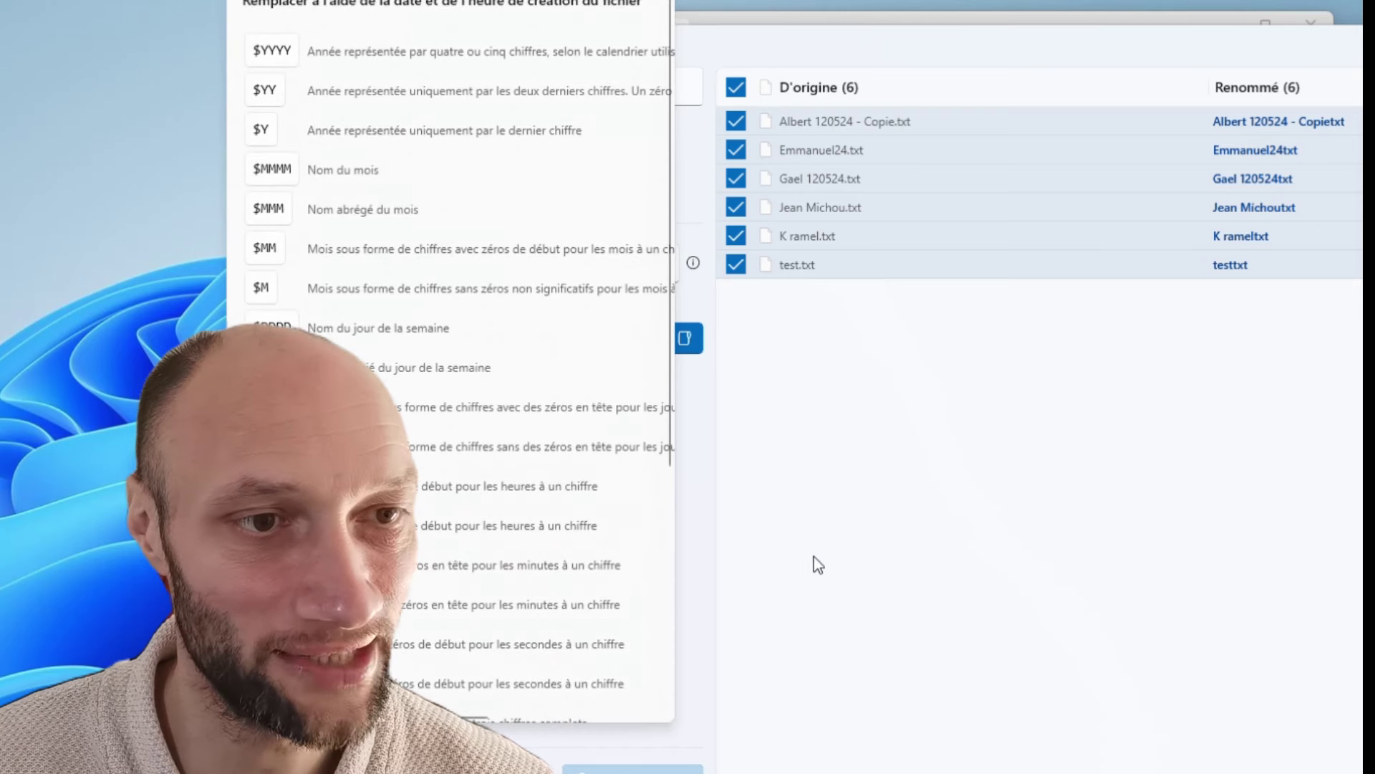
click(817, 555)
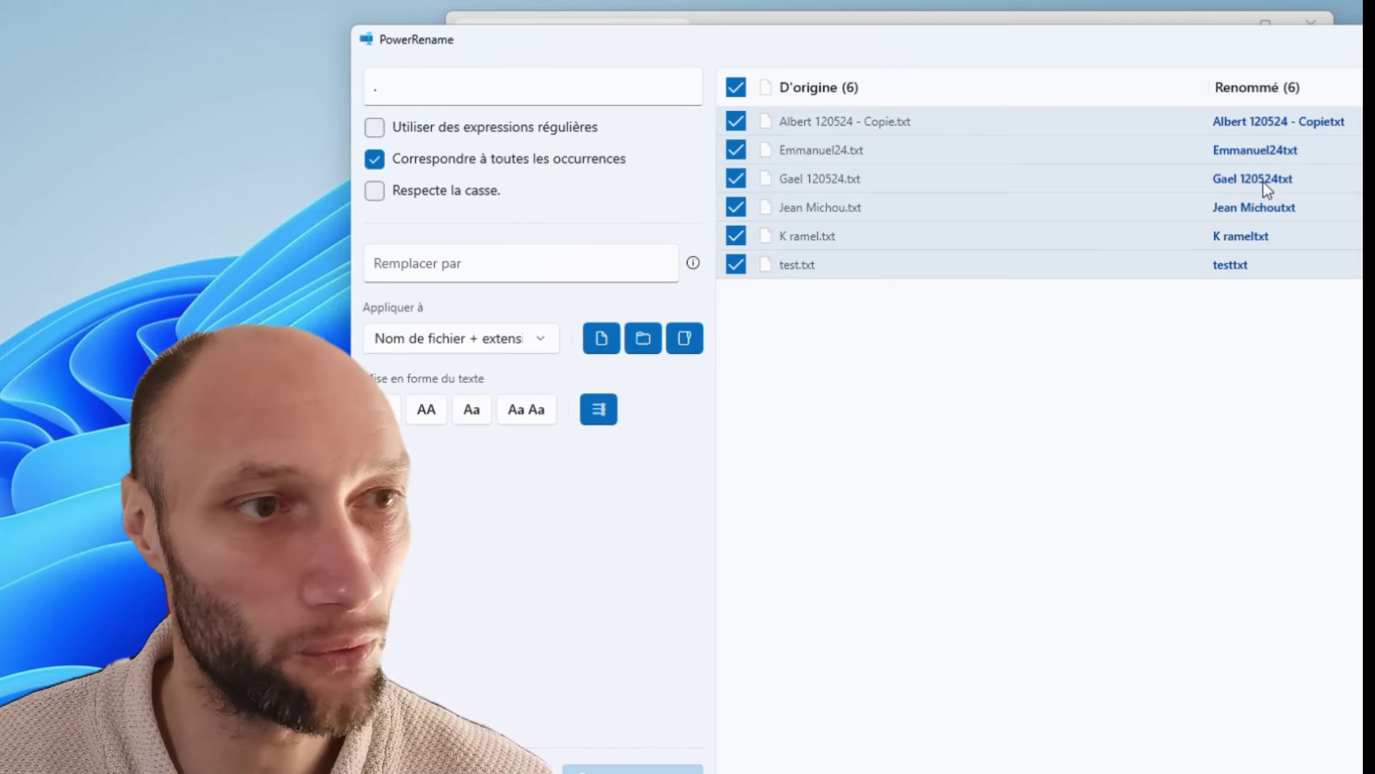
- Try a space followed by "D" as the replacement text, and clear it
click(484, 266)
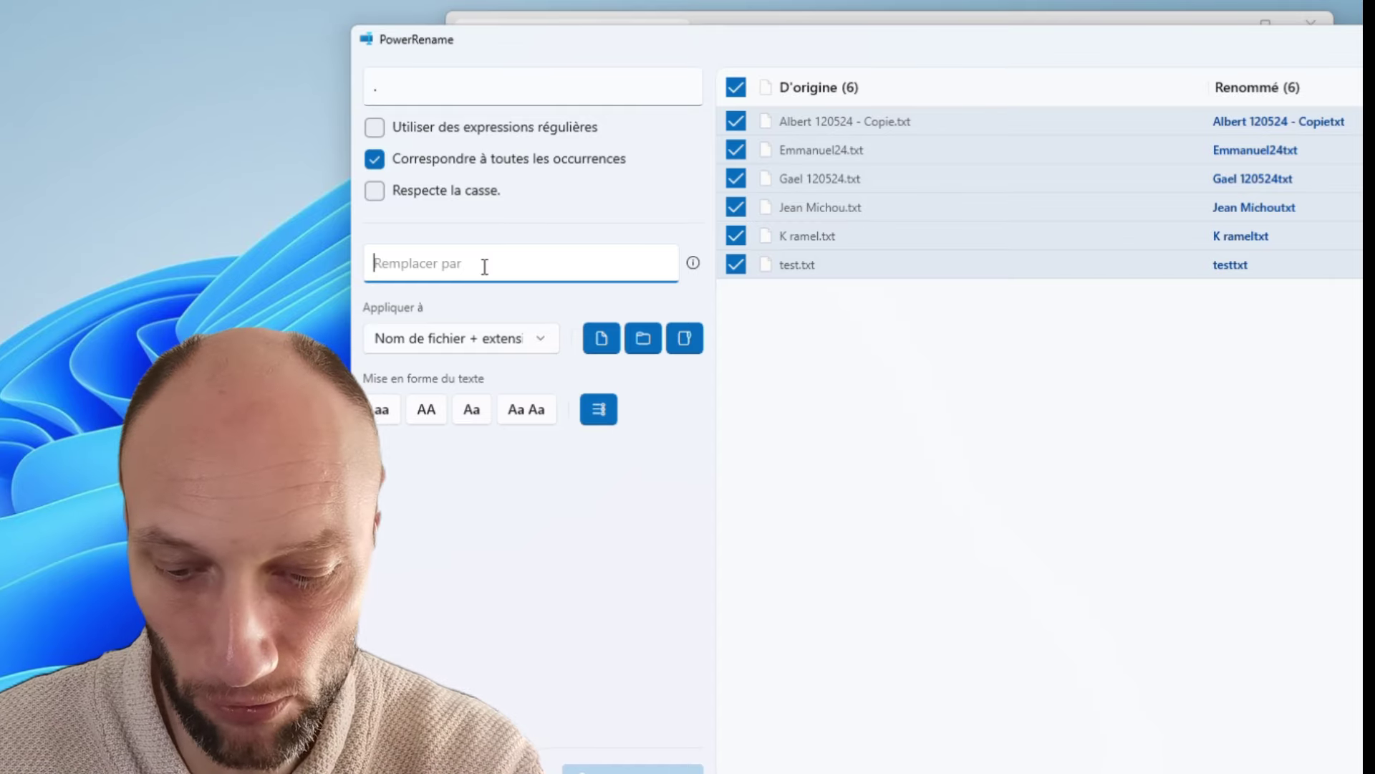
text(D)
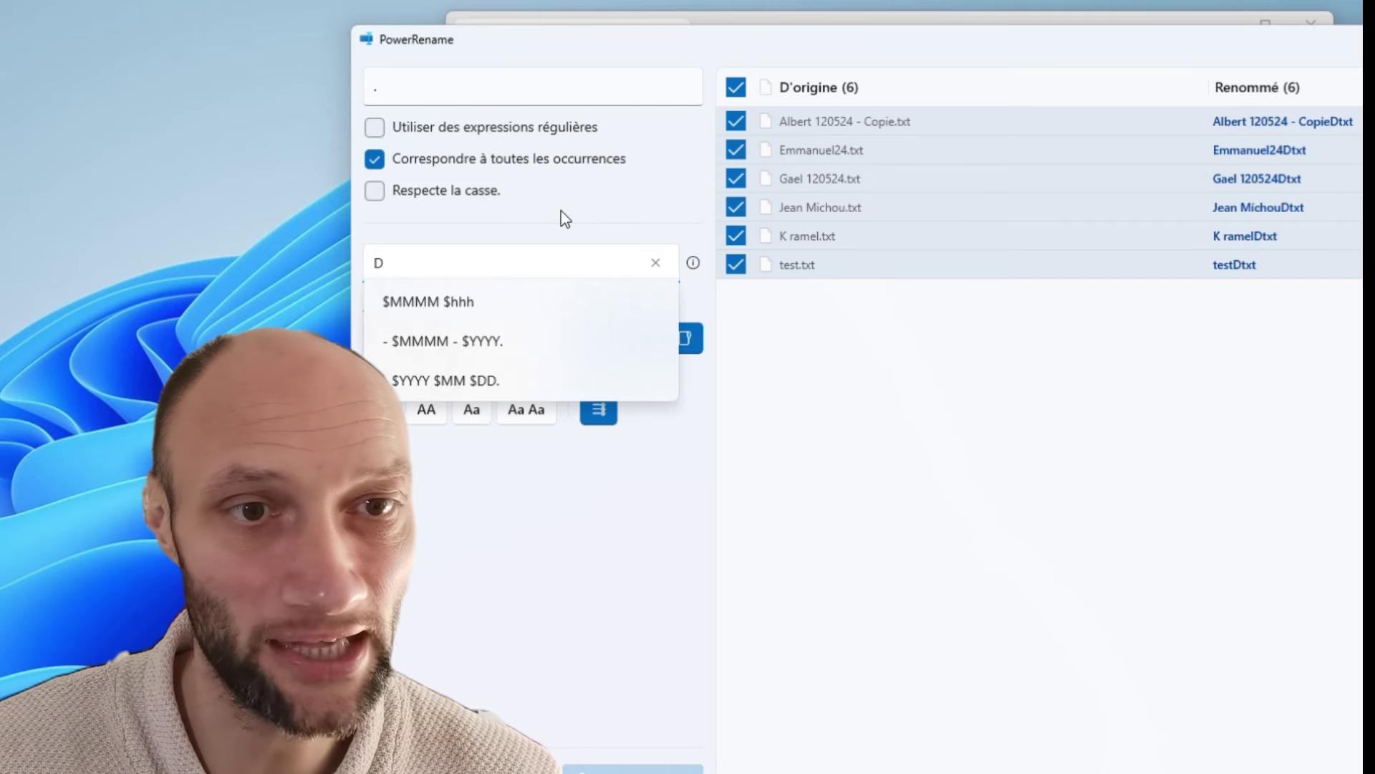
key(Home)
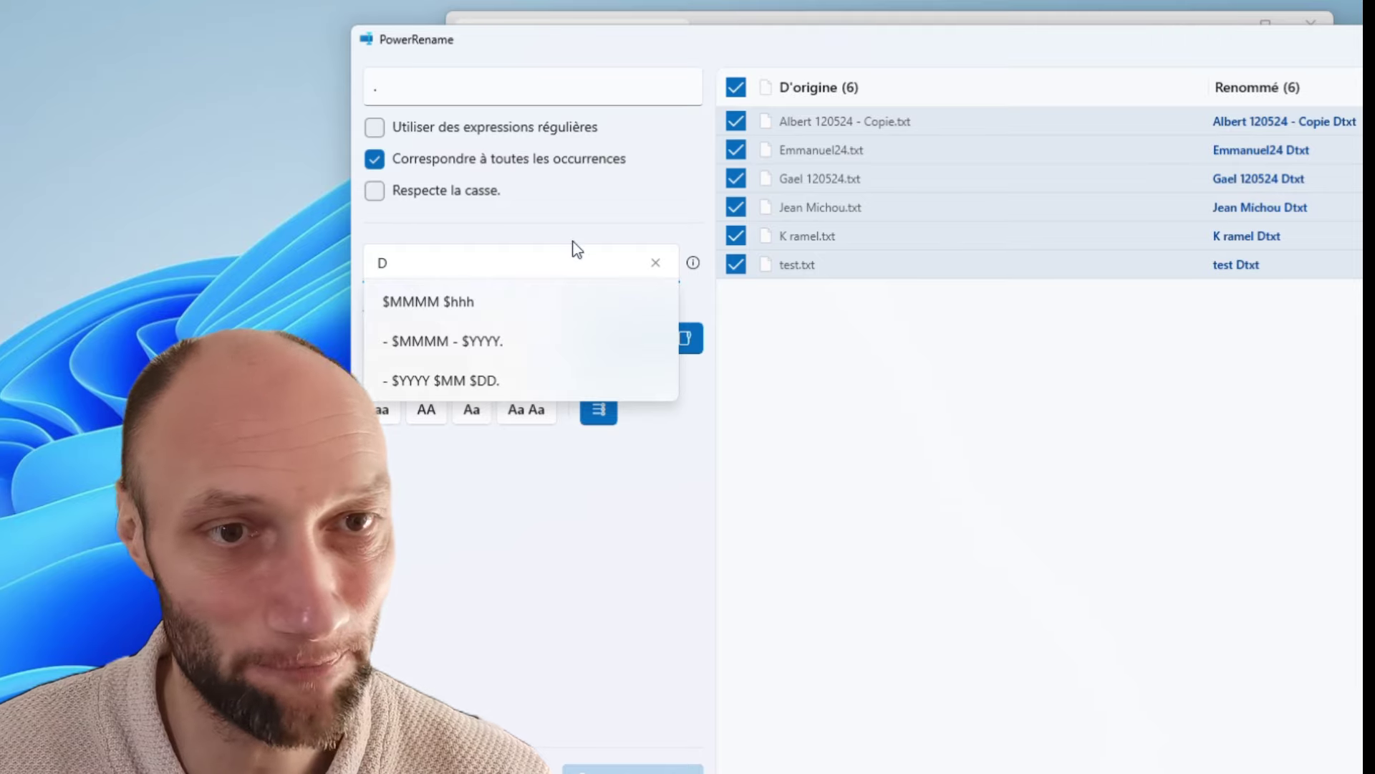
drag(393, 265, 373, 262)
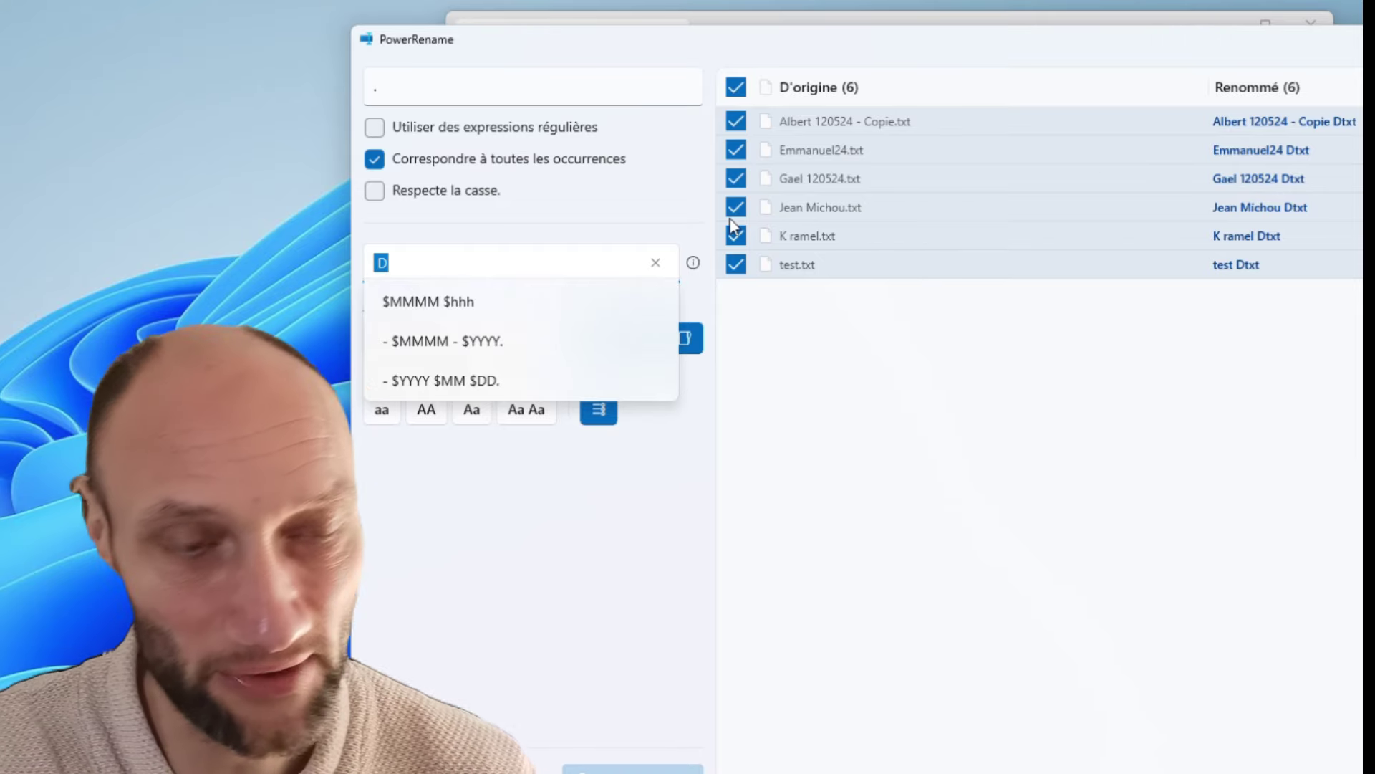
key(BackSpace)
- Insert the creation year variable $YYYY as the replacement text and put " - " in front of it
click(693, 263)
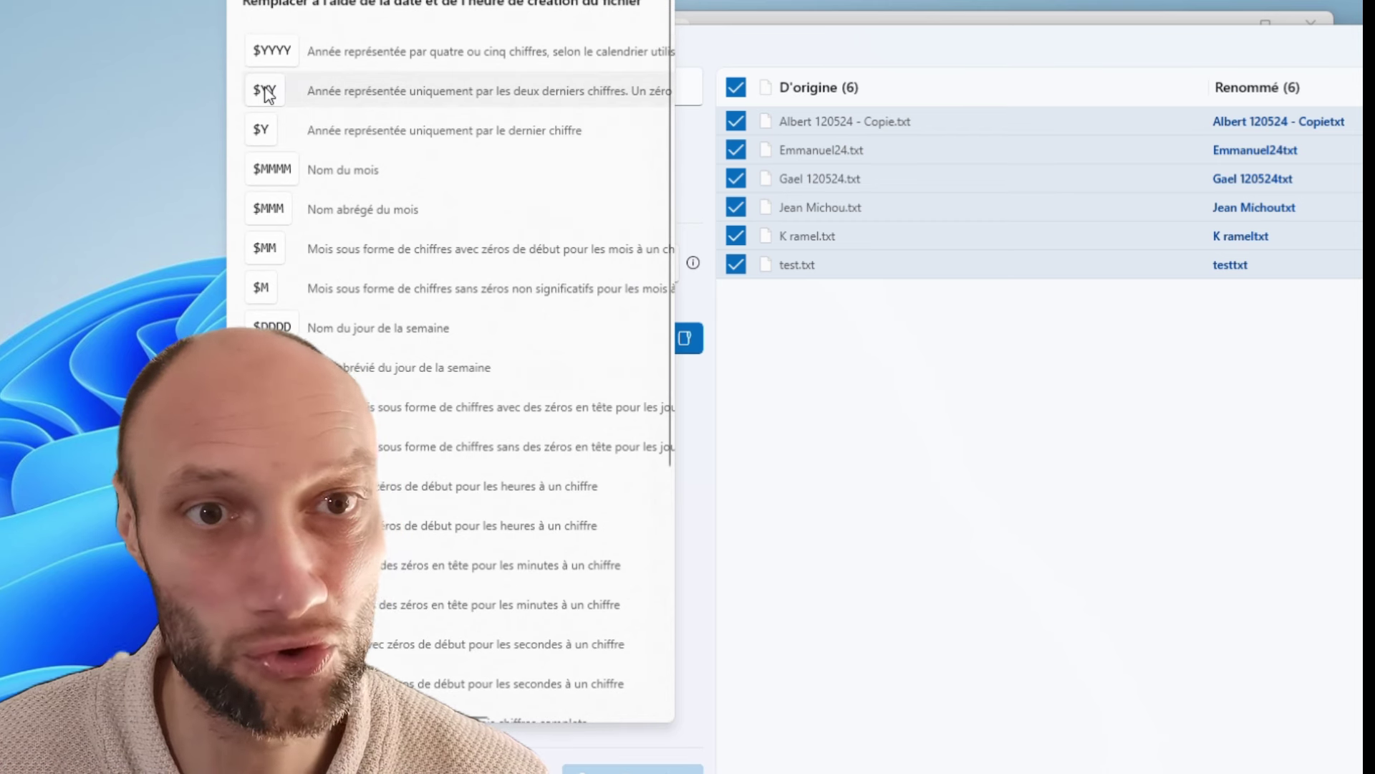
click(270, 52)
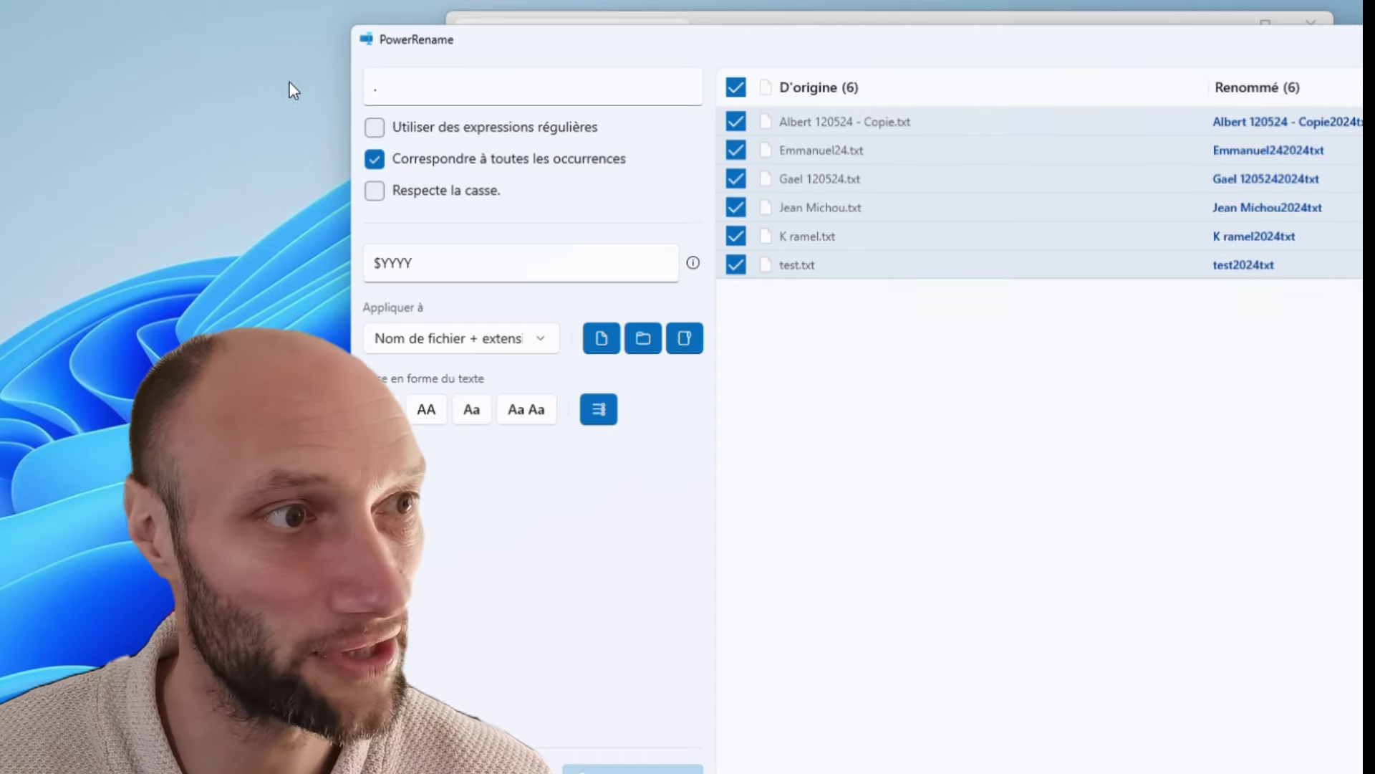
double_click(371, 263)
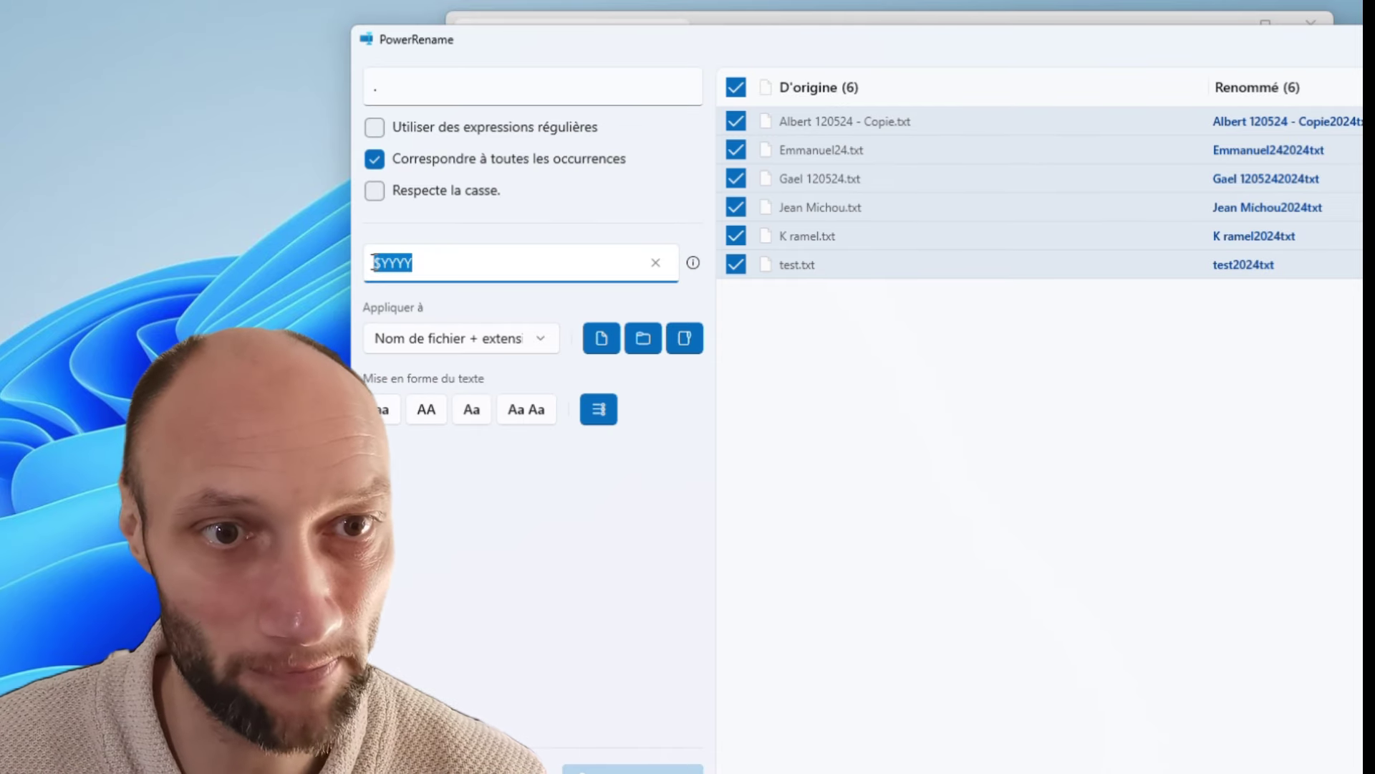
click(374, 262)
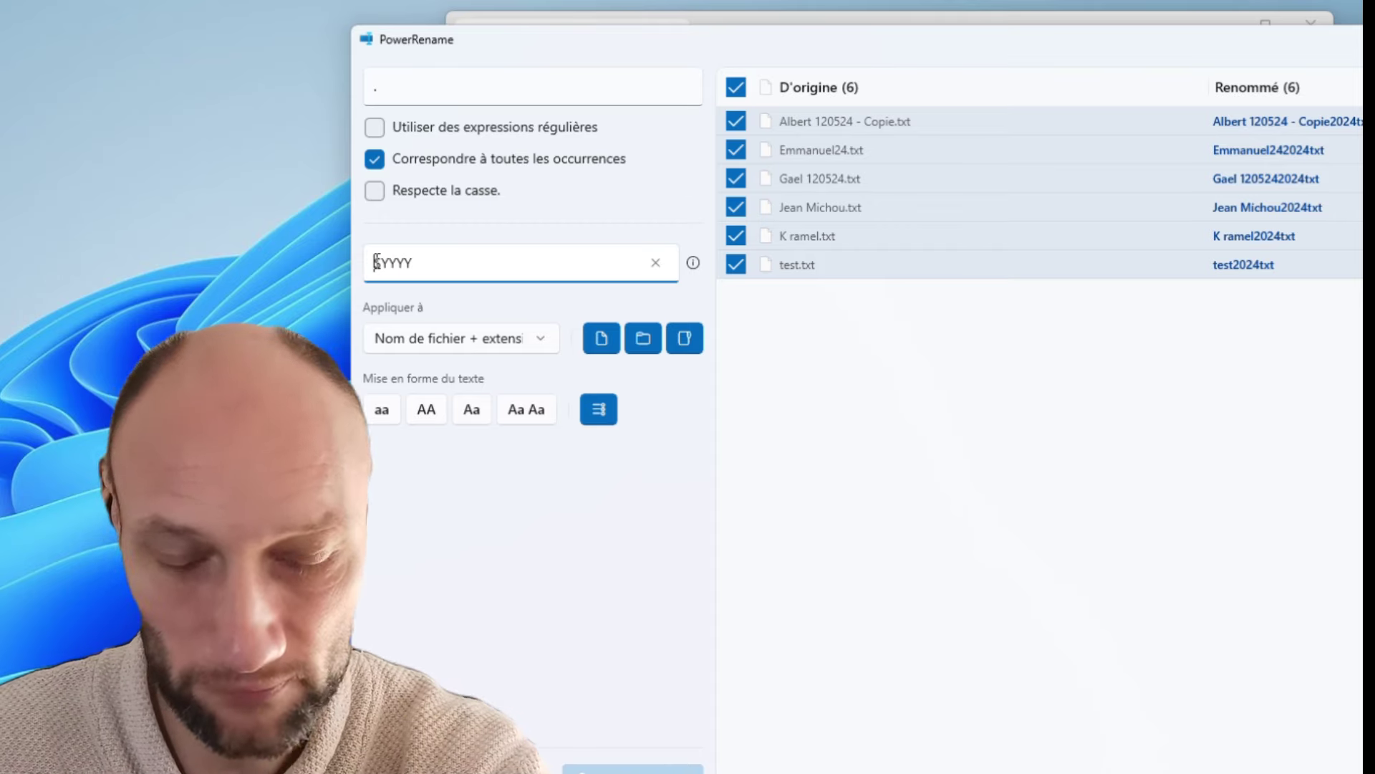
text(-)
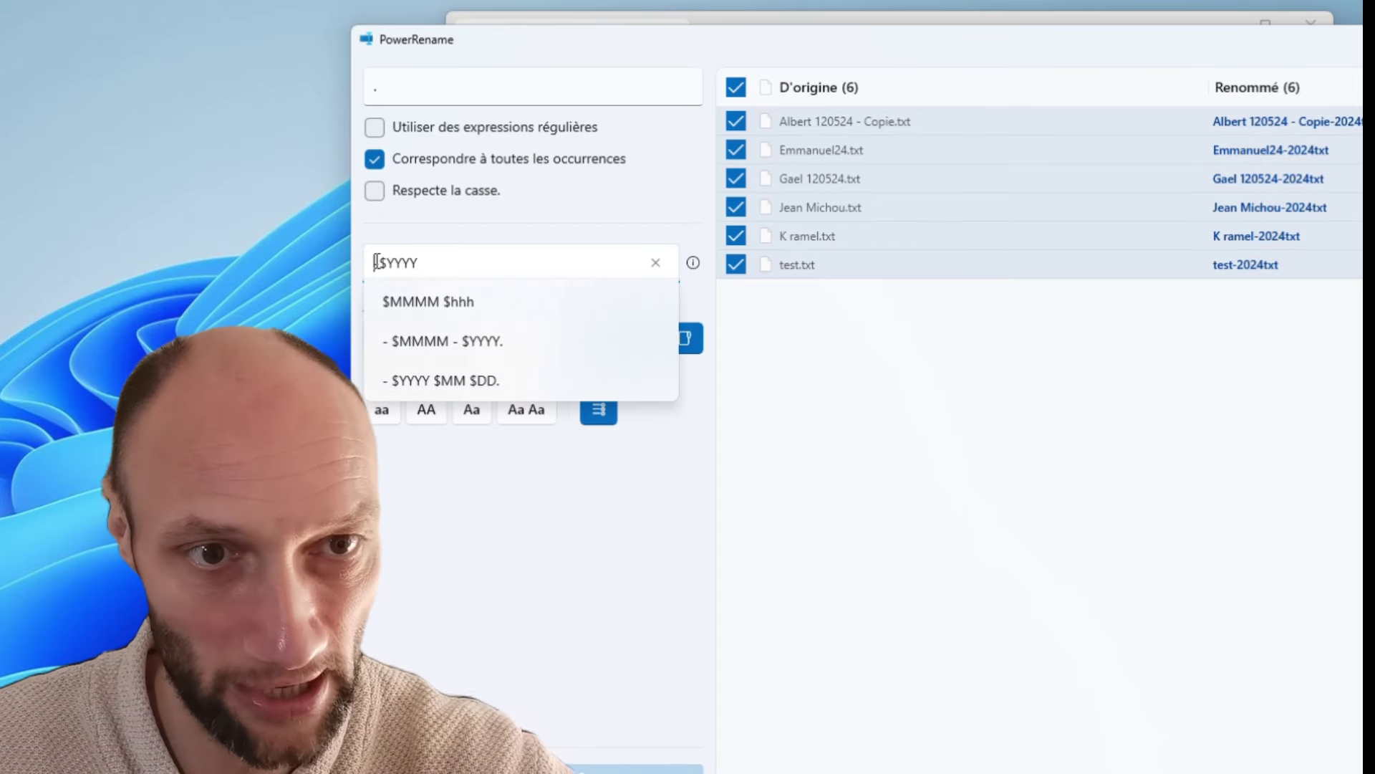
click(376, 262)
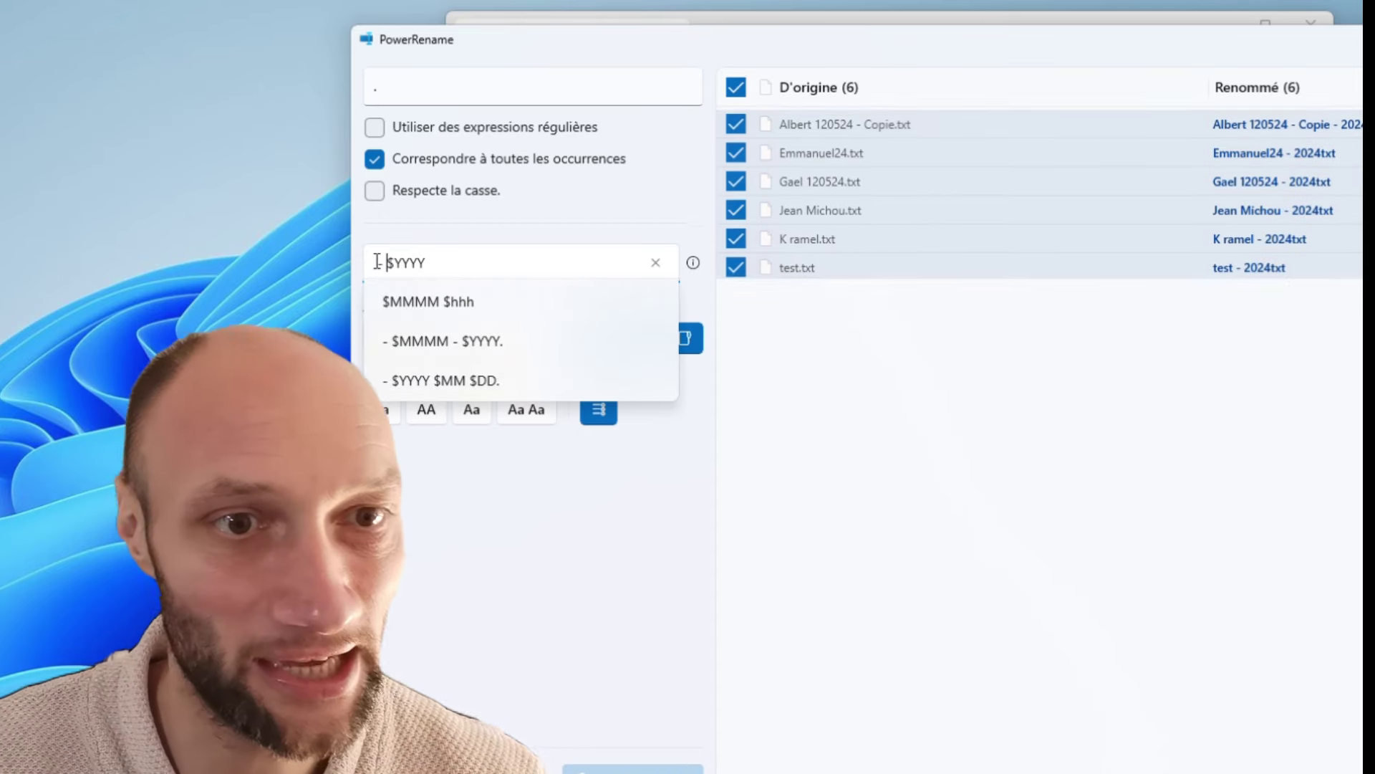
- Append " - " and the zero-padded seconds variable $ss to the replacement text, and check the full new names
click(446, 262)
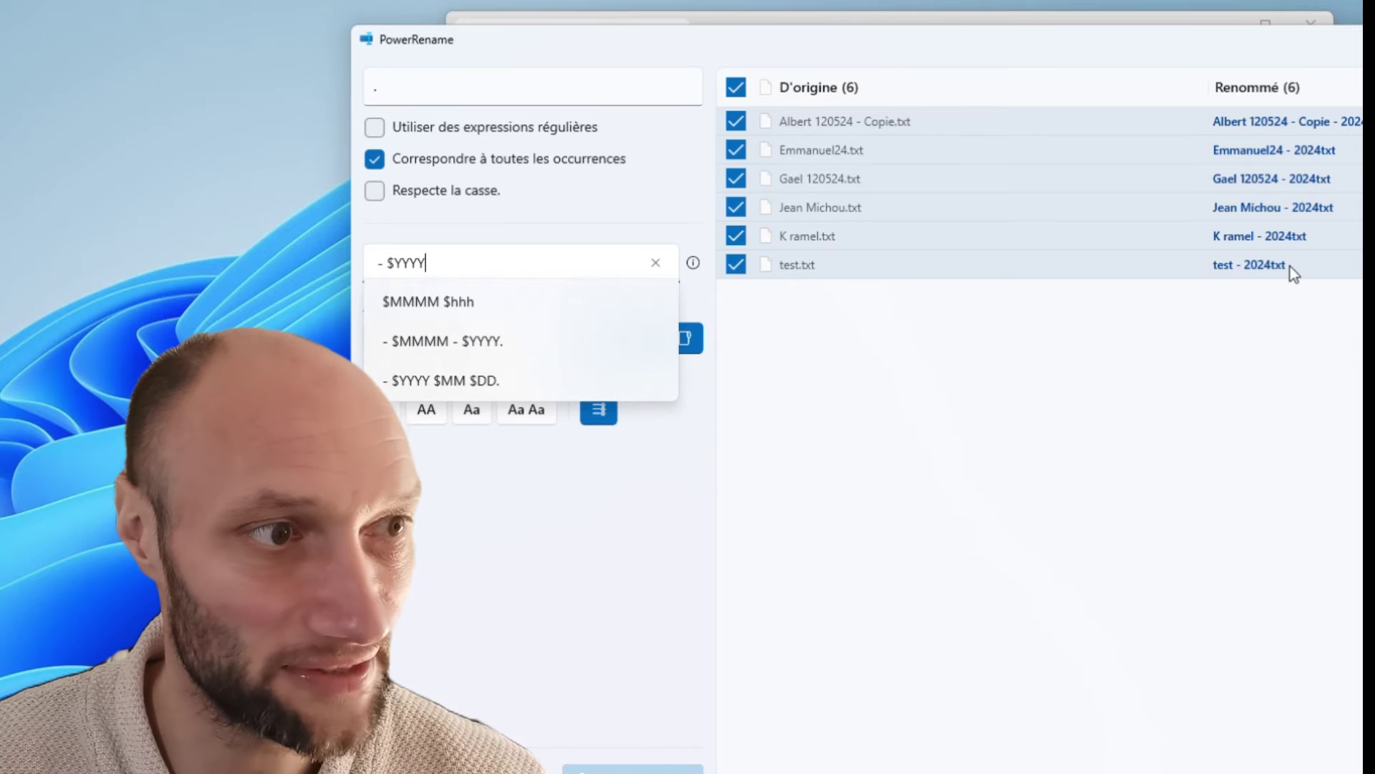
text(-)
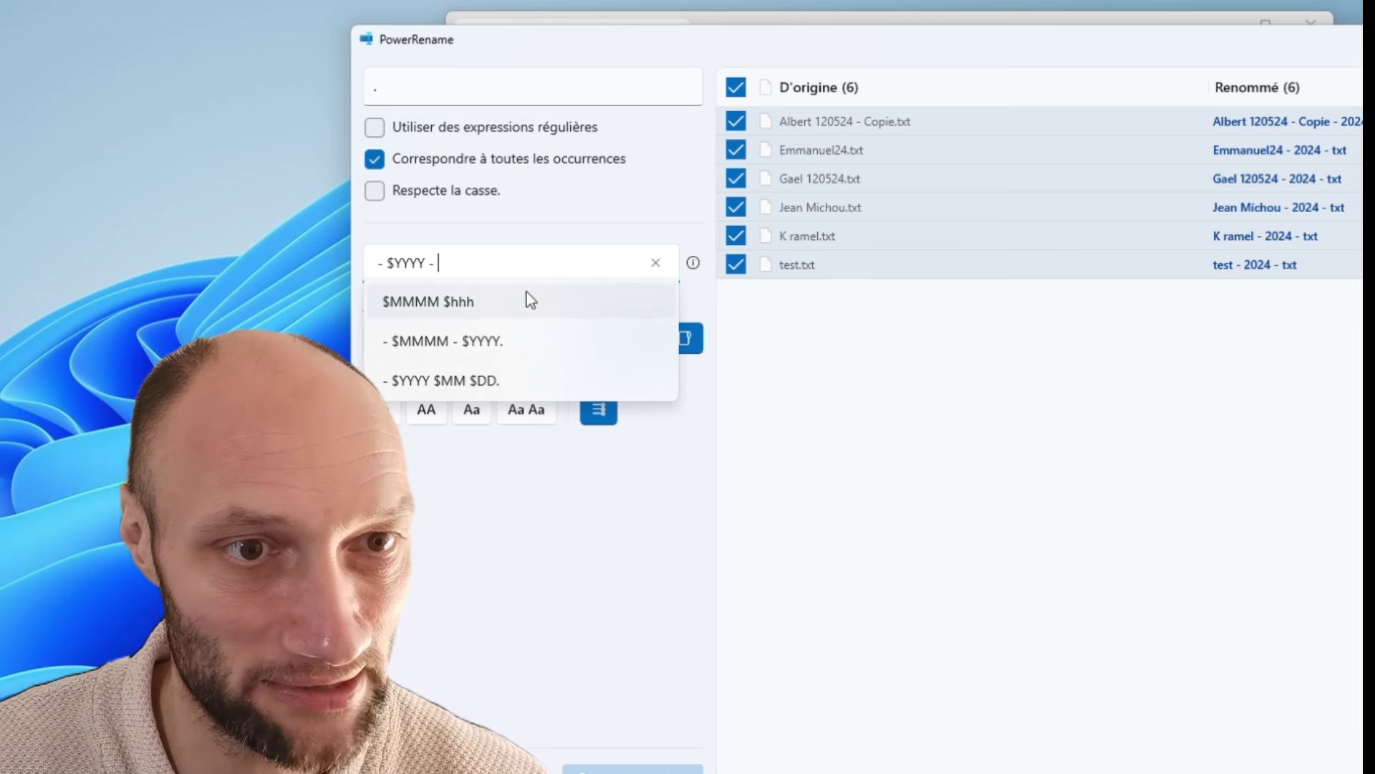
click(693, 263)
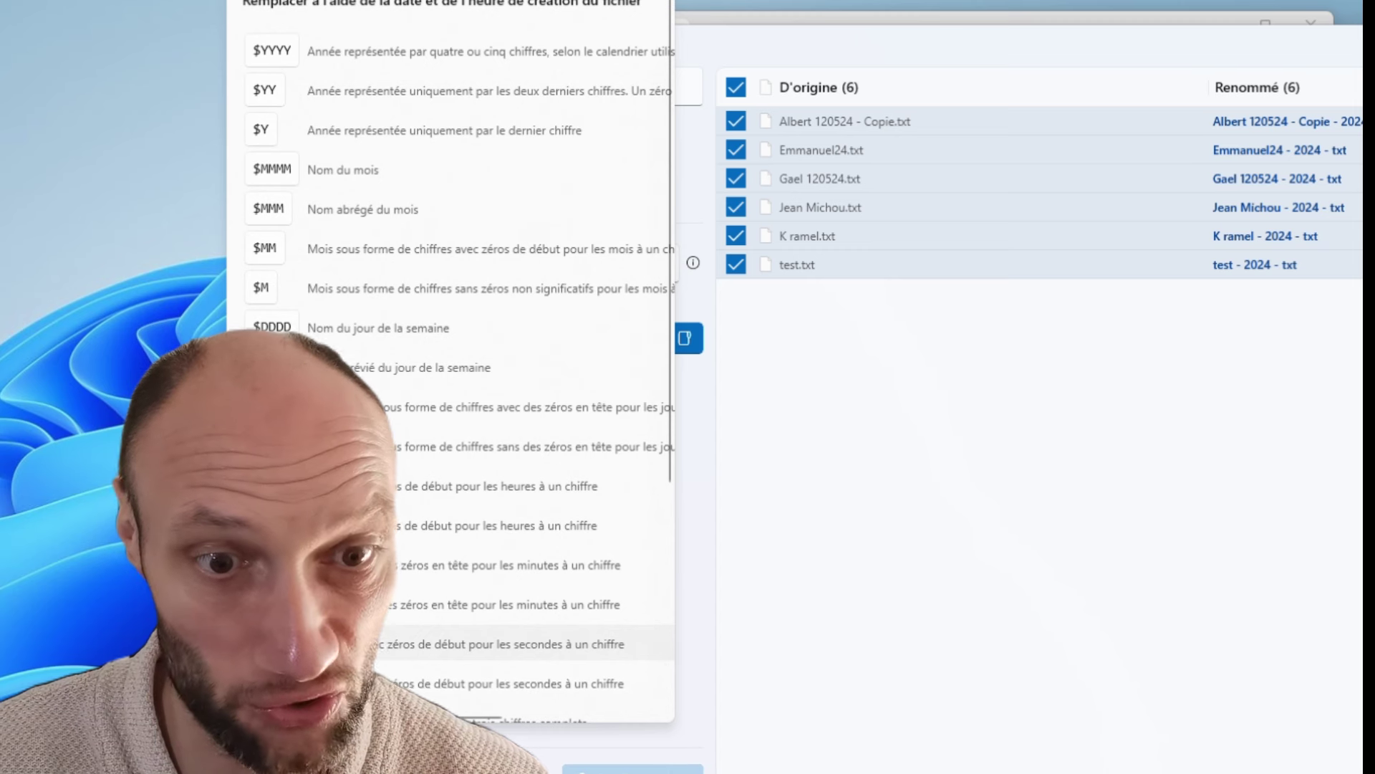
click(322, 644)
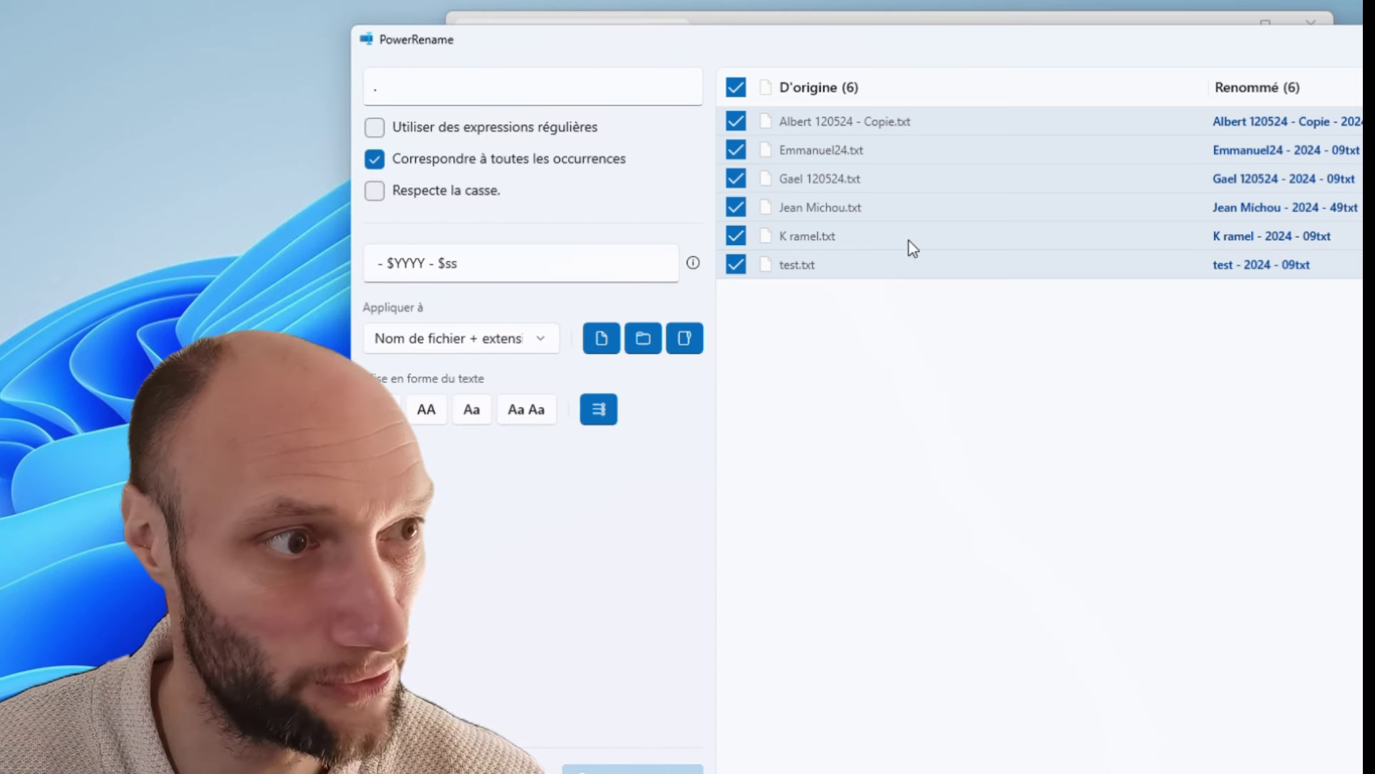
drag(1150, 44, 1051, 37)
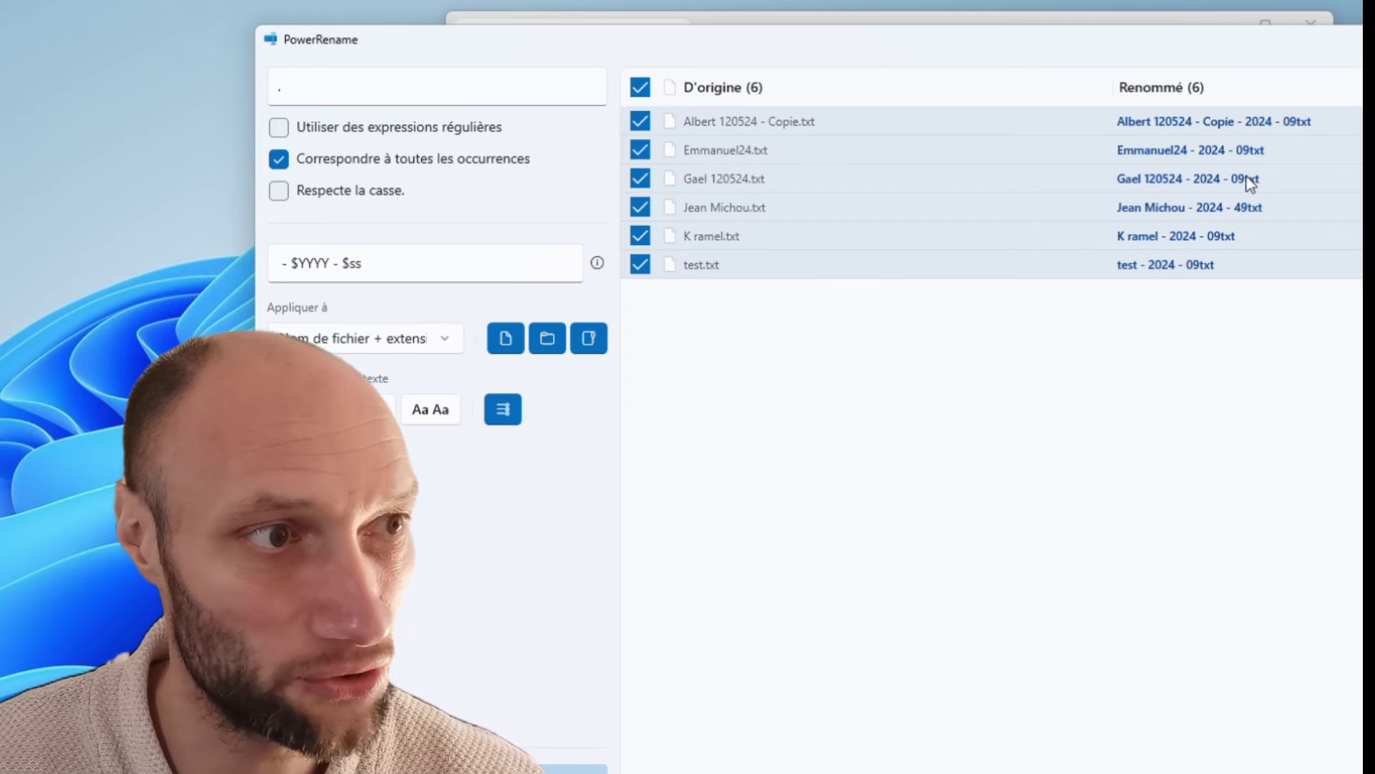
- Add a "." at the end of the replacement text to keep the separator before the file extension
click(370, 264)
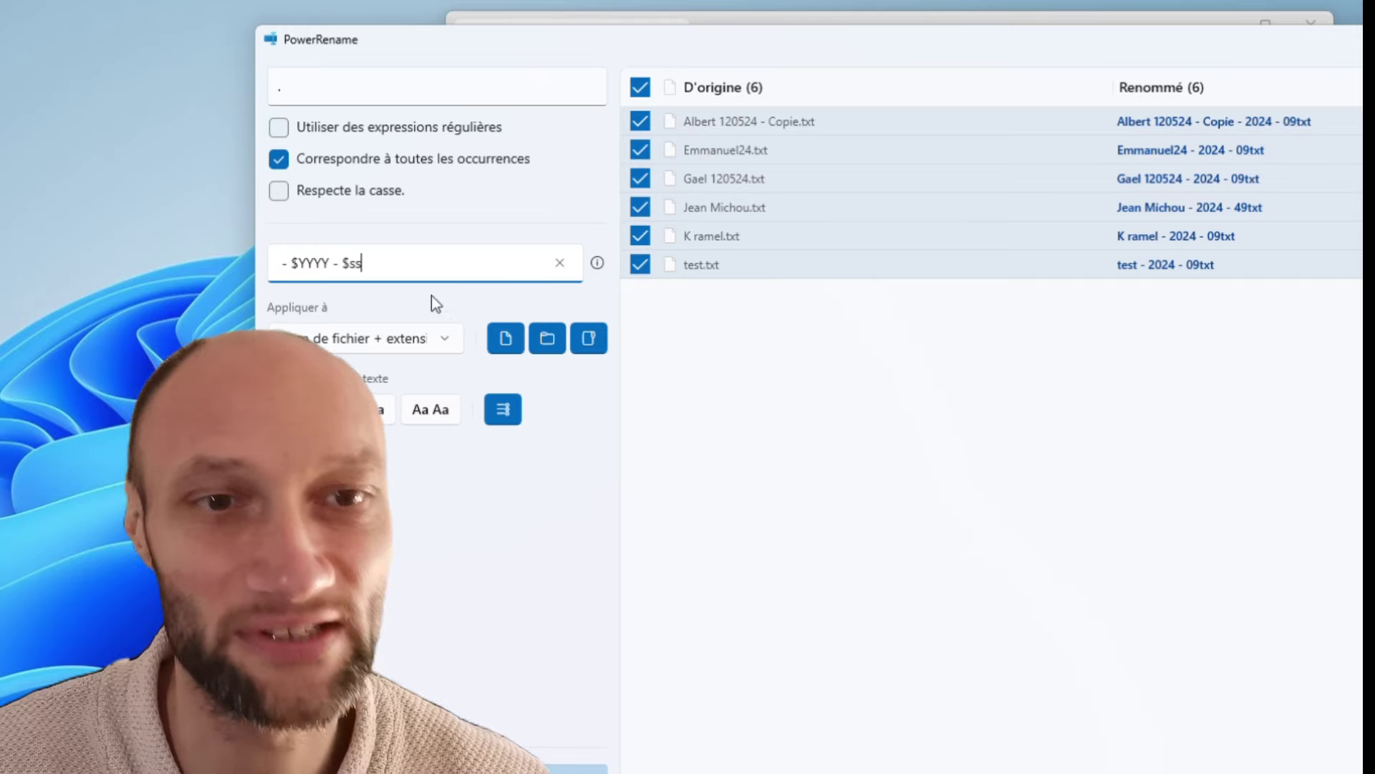
click(347, 339)
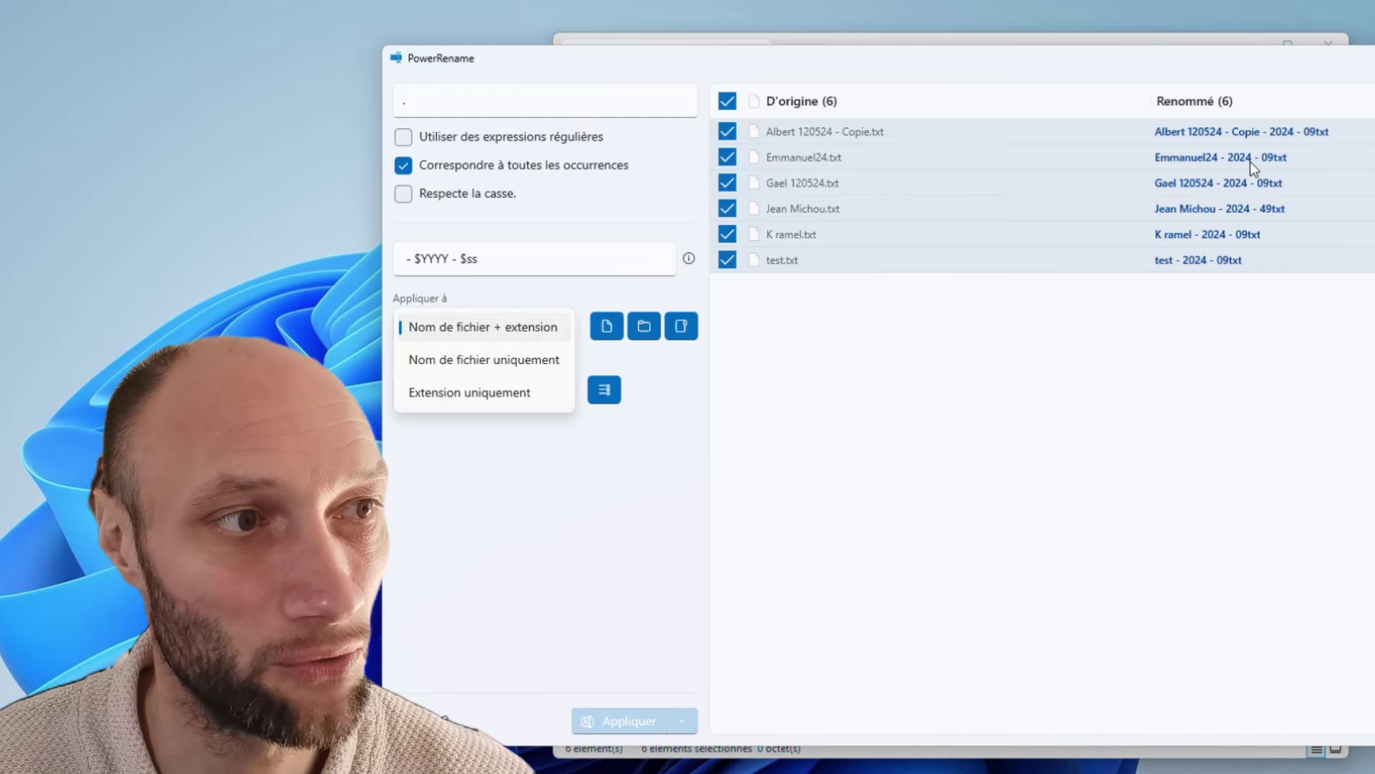
click(478, 258)
click(482, 257)
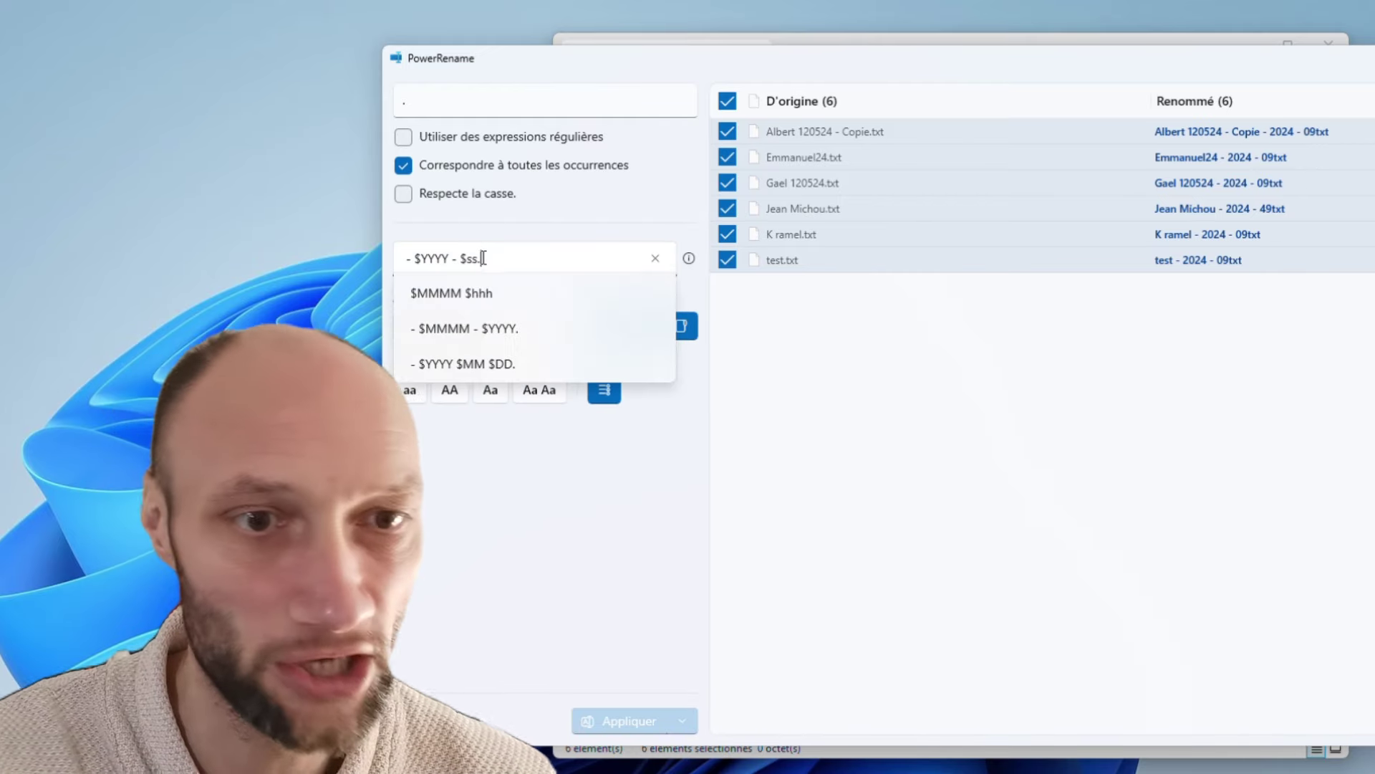
text(.)
click(819, 522)
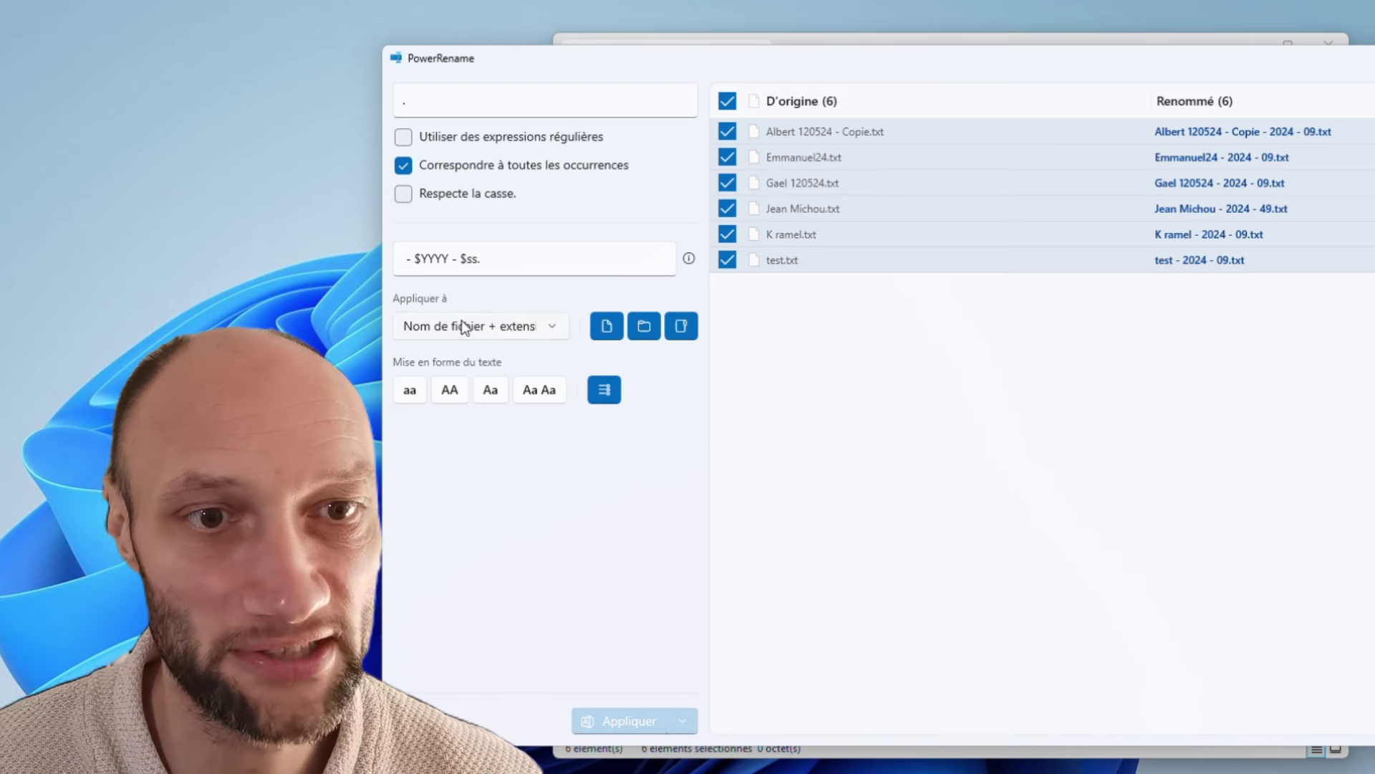
- Turn on lowercase text formatting for the renamed files
click(409, 392)
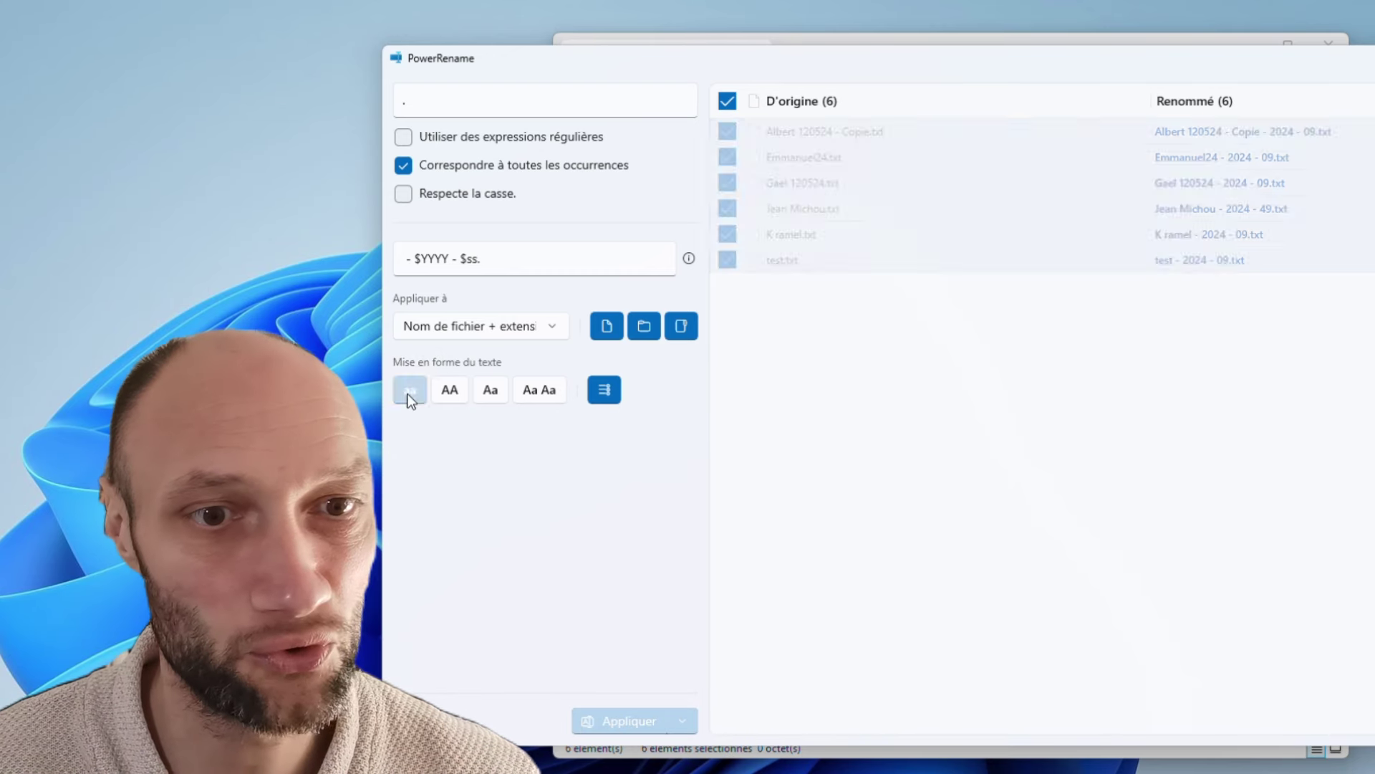
- Try the uppercase (AA) and capitalize-each-word (Aa Aa) formats, and settle on title case (Aa) for the renamed files
click(450, 391)
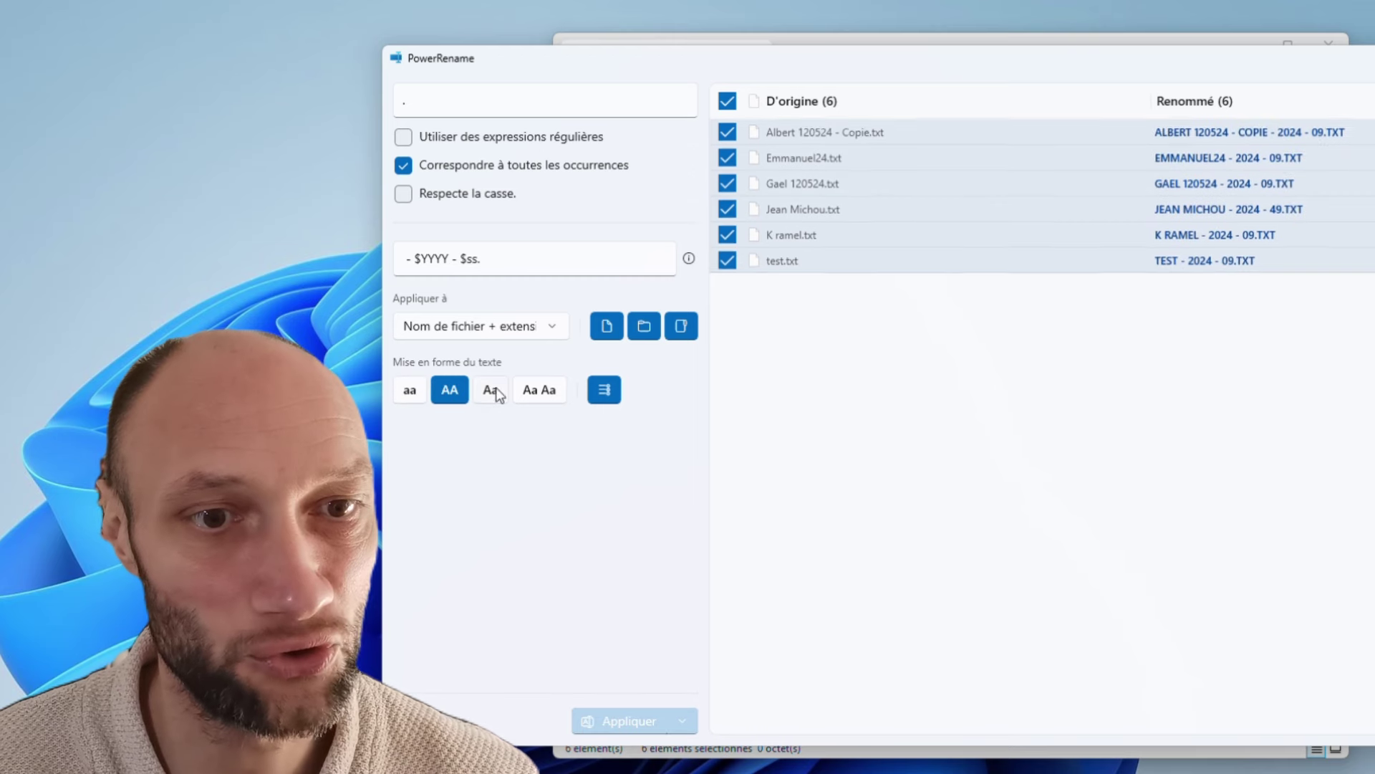
click(492, 390)
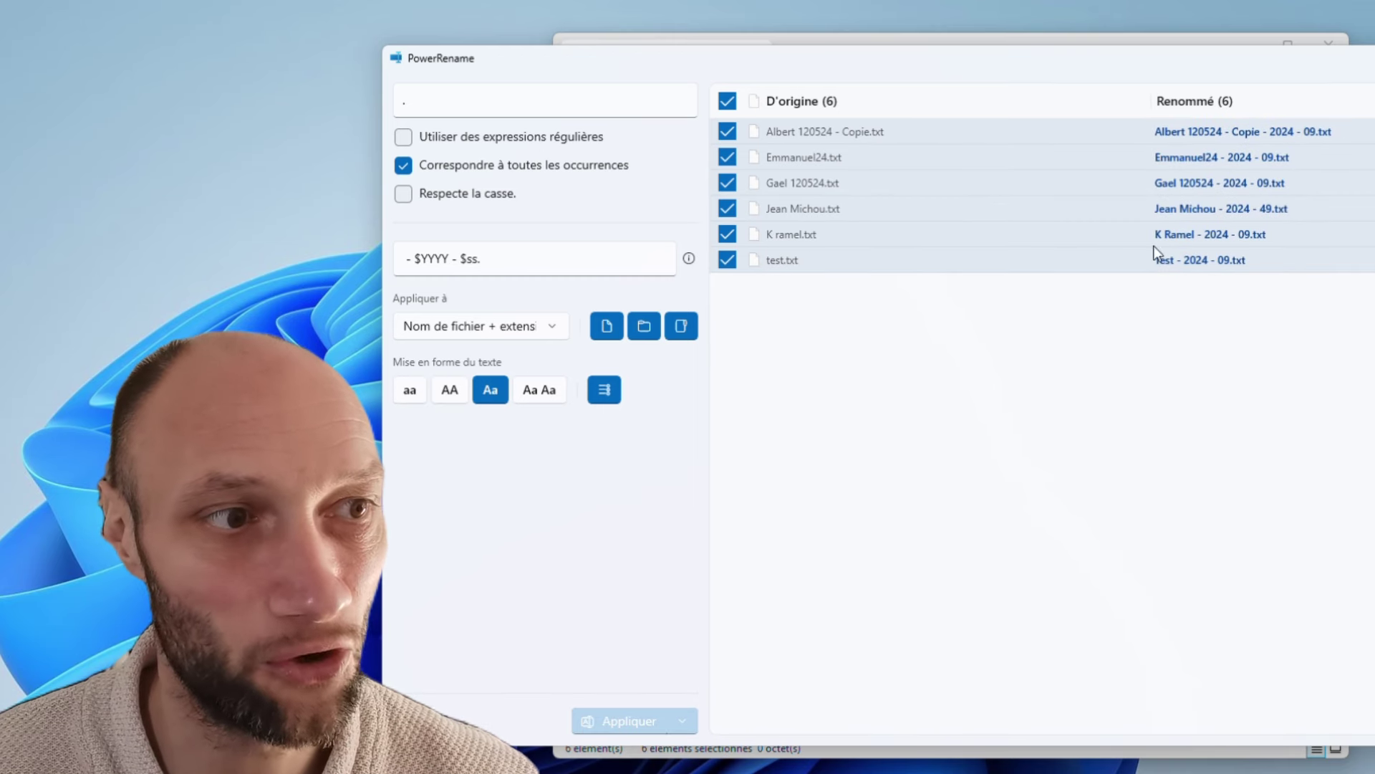
click(533, 392)
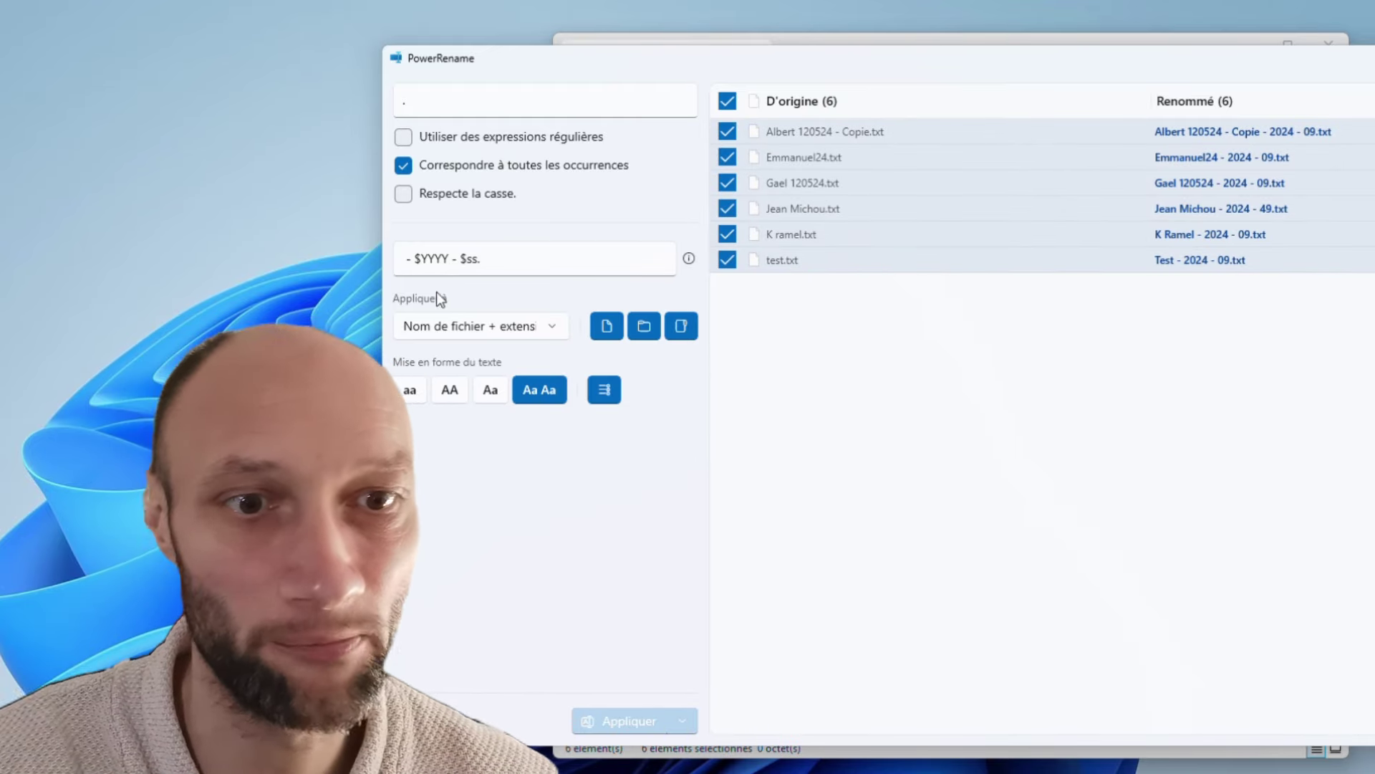
click(494, 388)
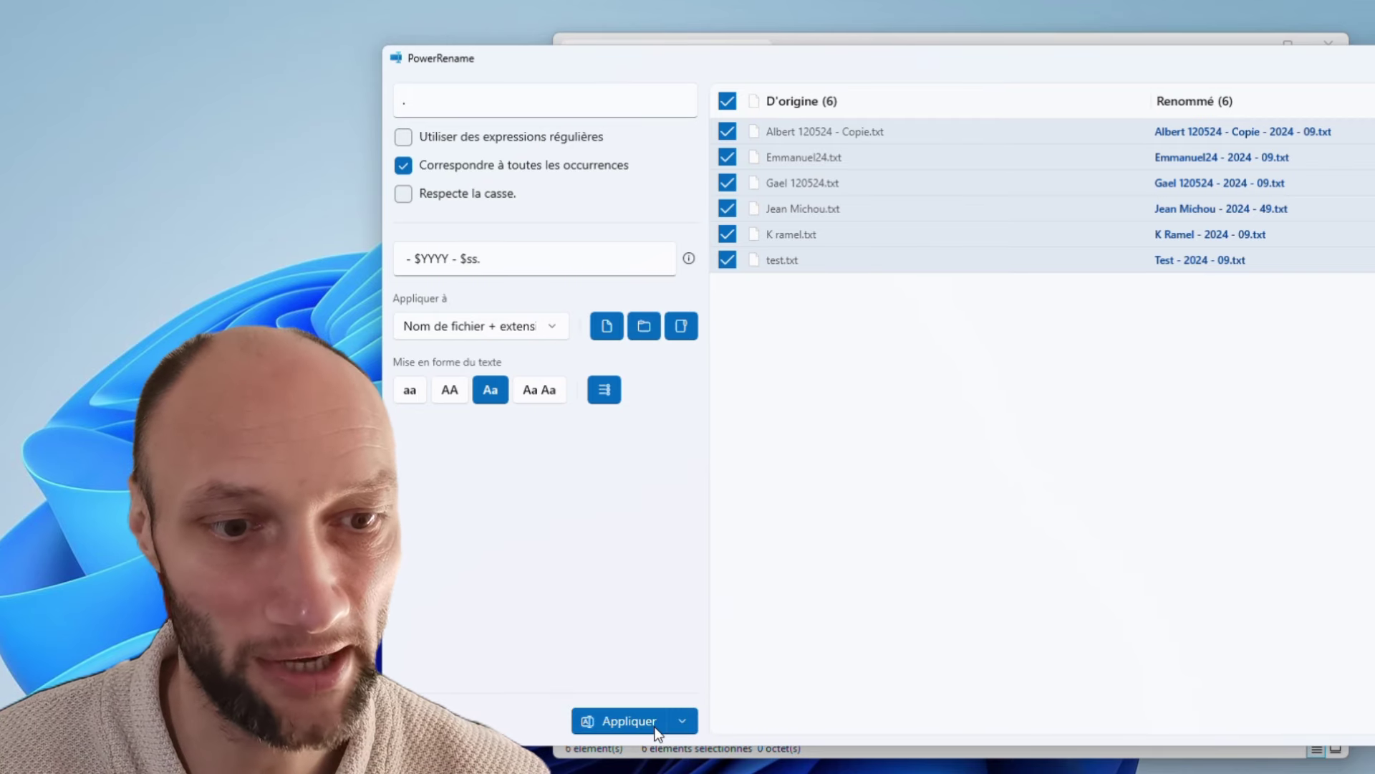
- Apply the batch rename, close PowerRename to check the names in the test folder, and undo the rename
click(660, 720)
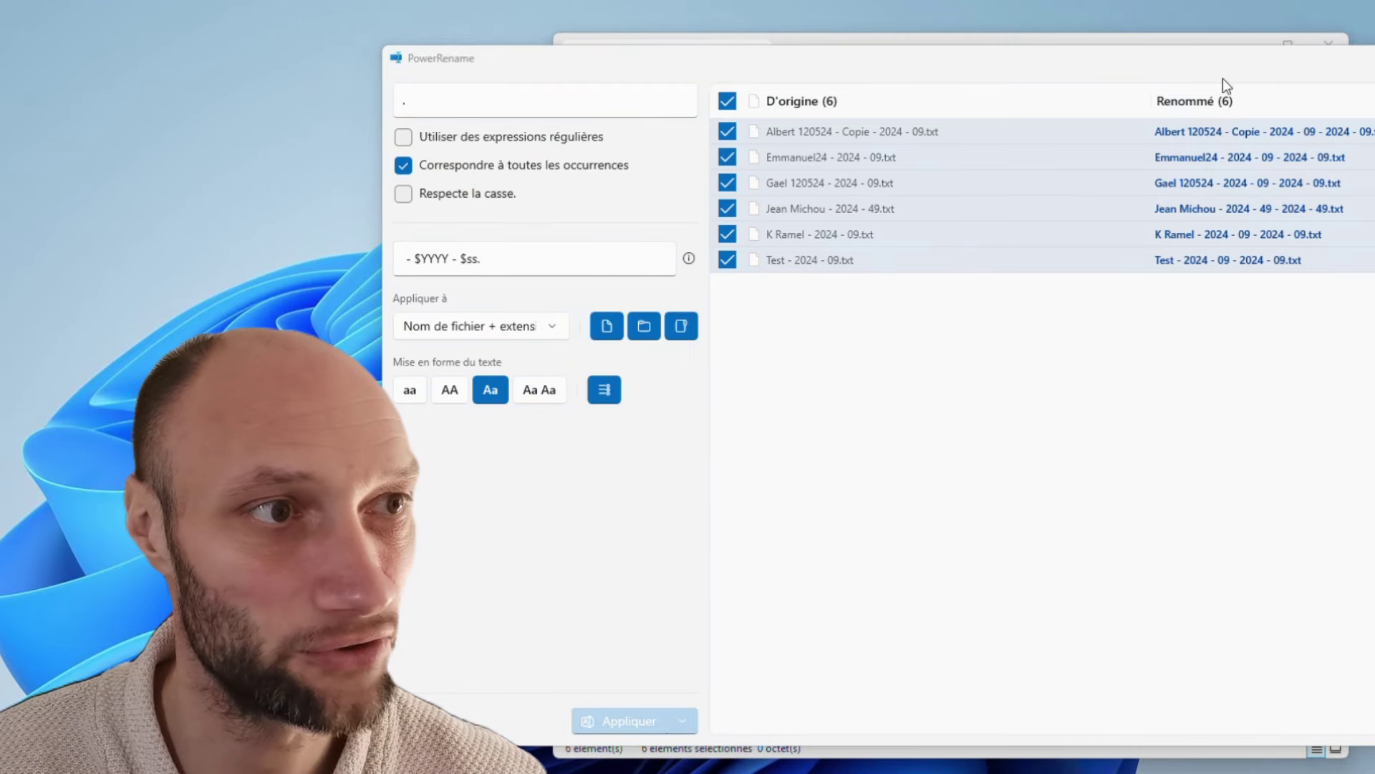
drag(1289, 63, 943, 151)
click(1231, 153)
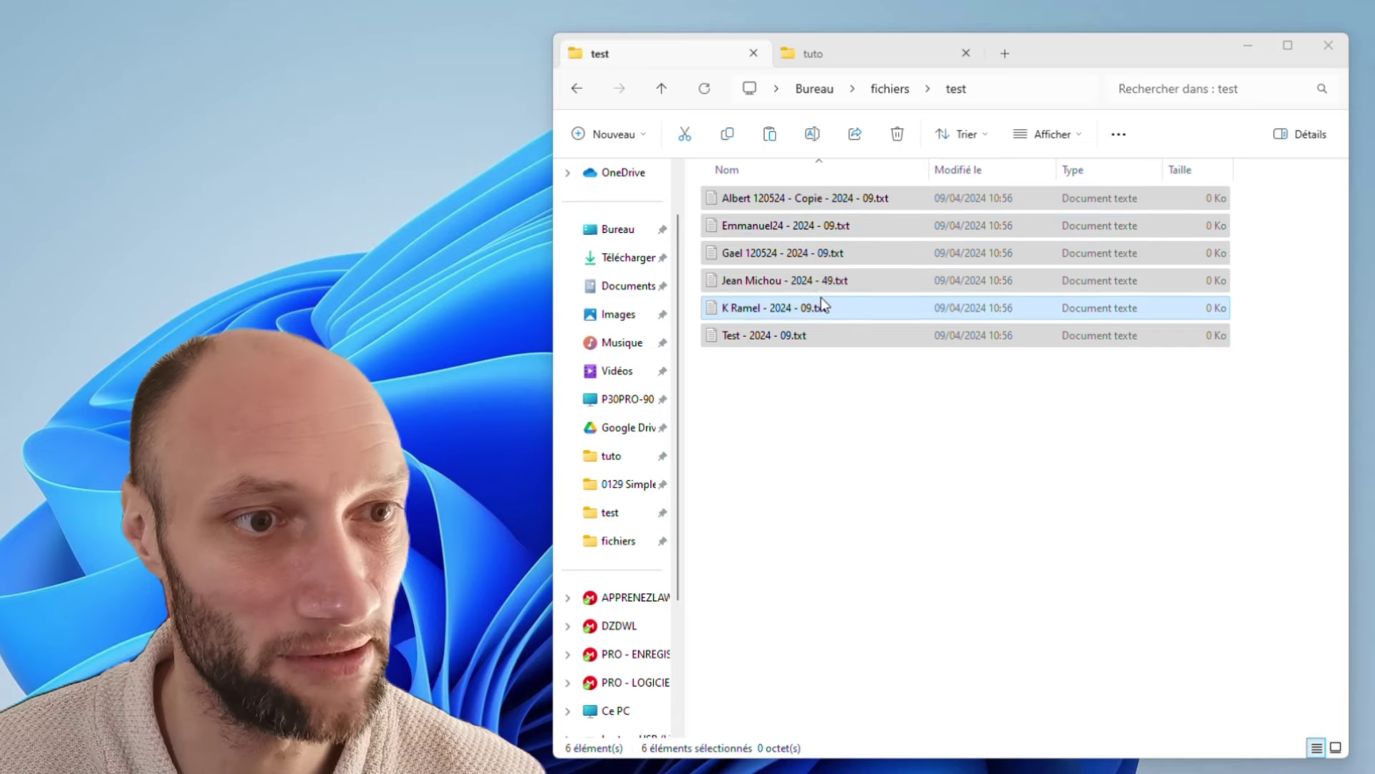
click(797, 381)
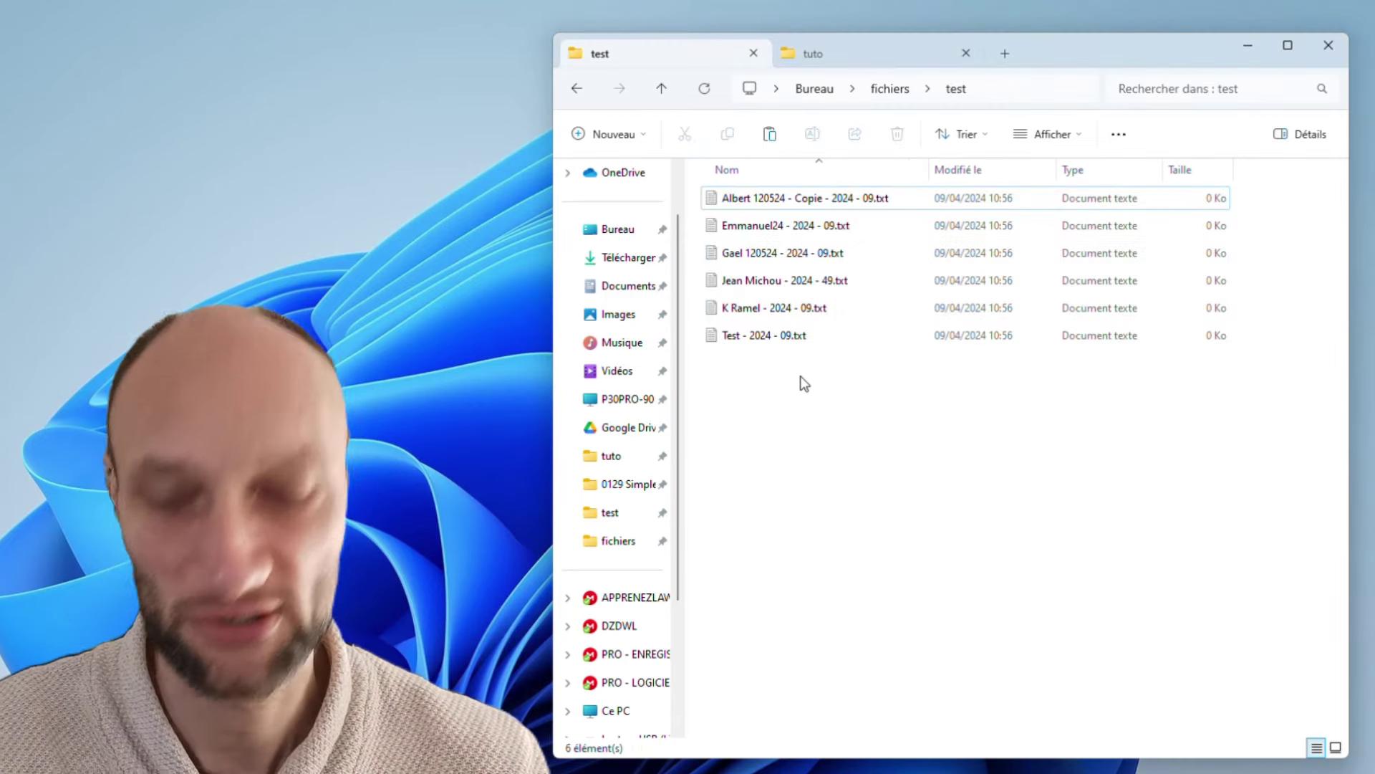
key(ctrl+z)
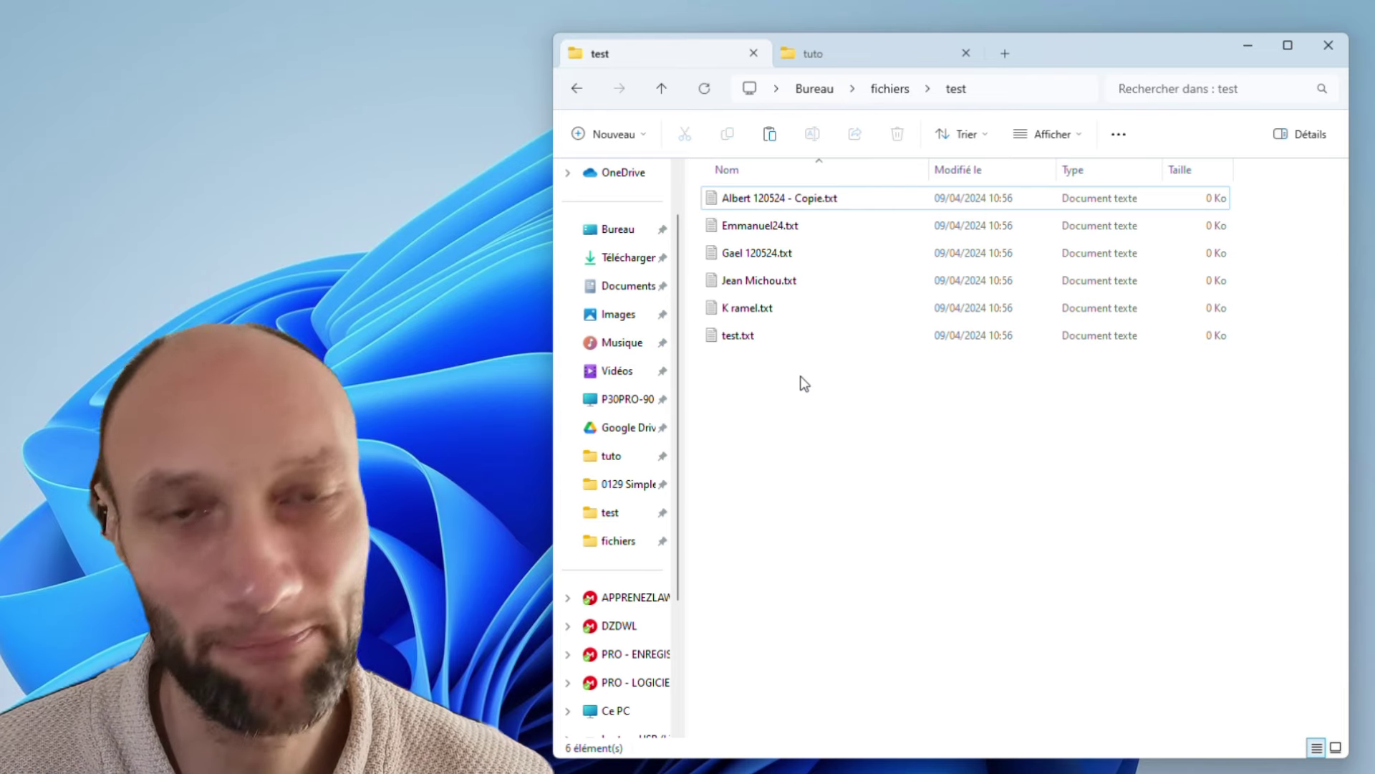
- Open the test folder in the Terminal and reposition the PowerShell window over File Explorer
right_click(801, 376)
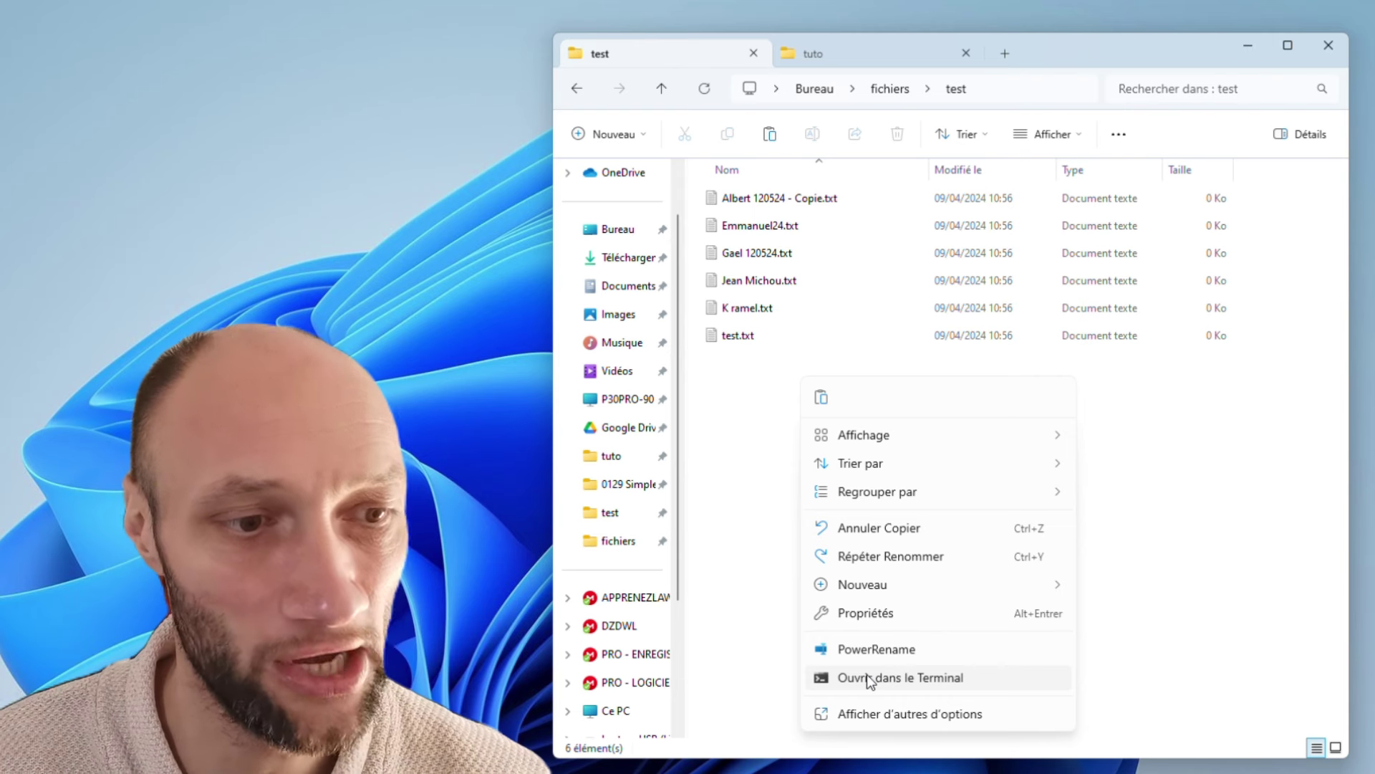
click(885, 713)
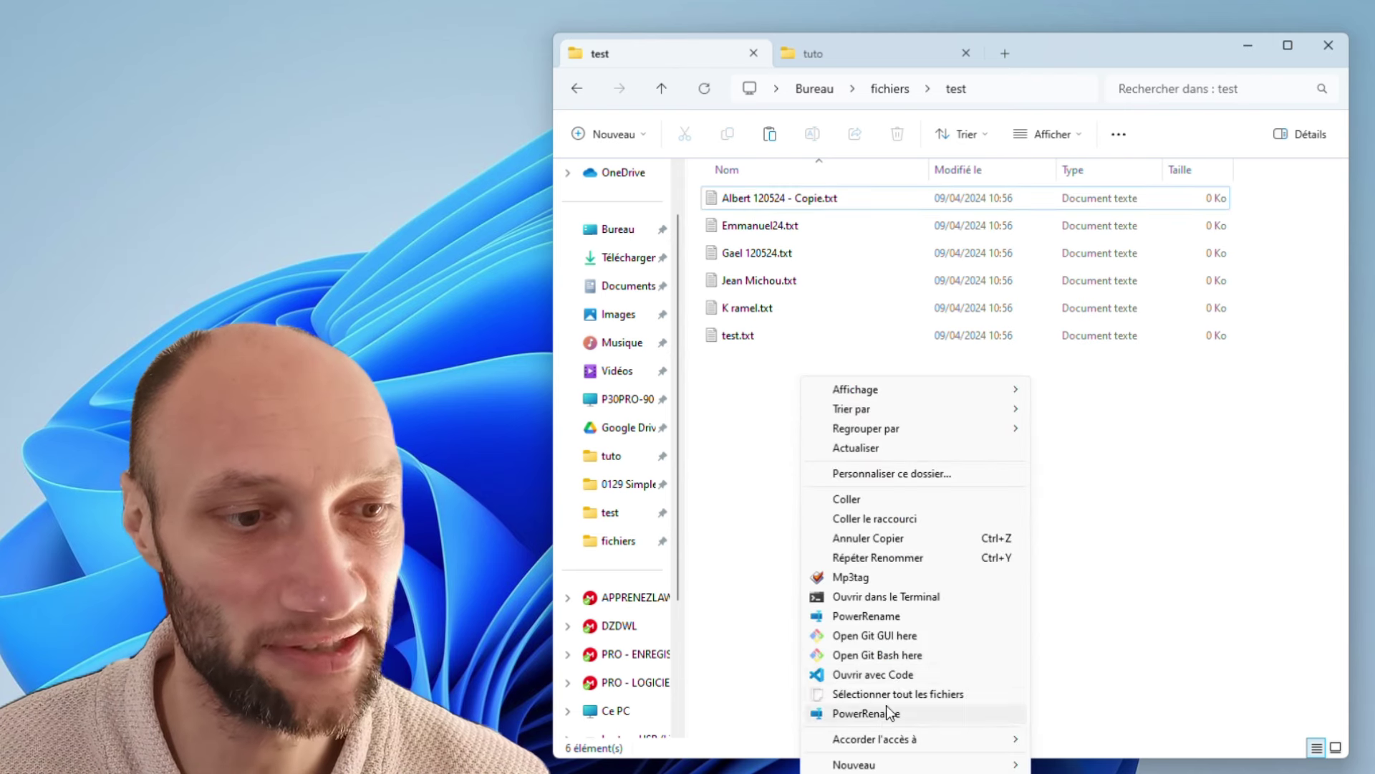
click(864, 601)
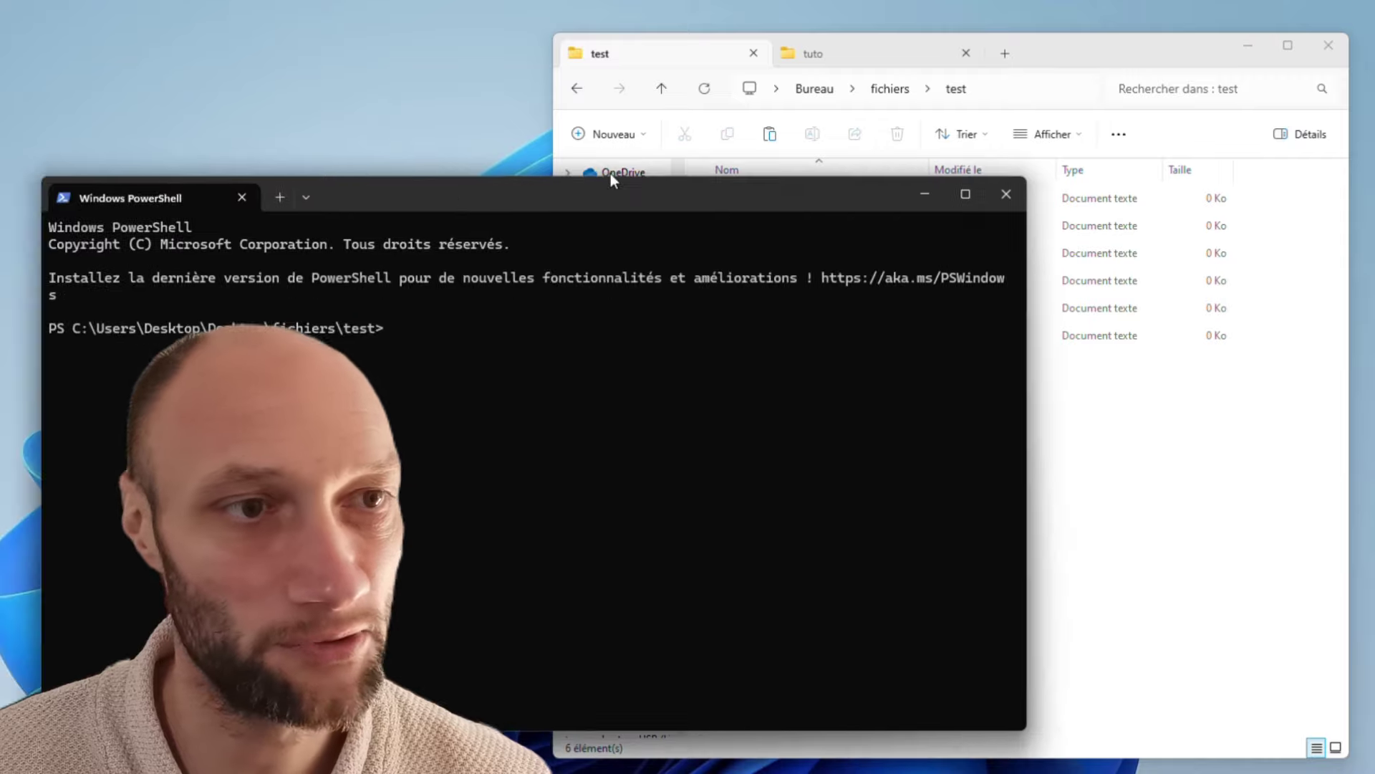
drag(531, 194, 964, 106)
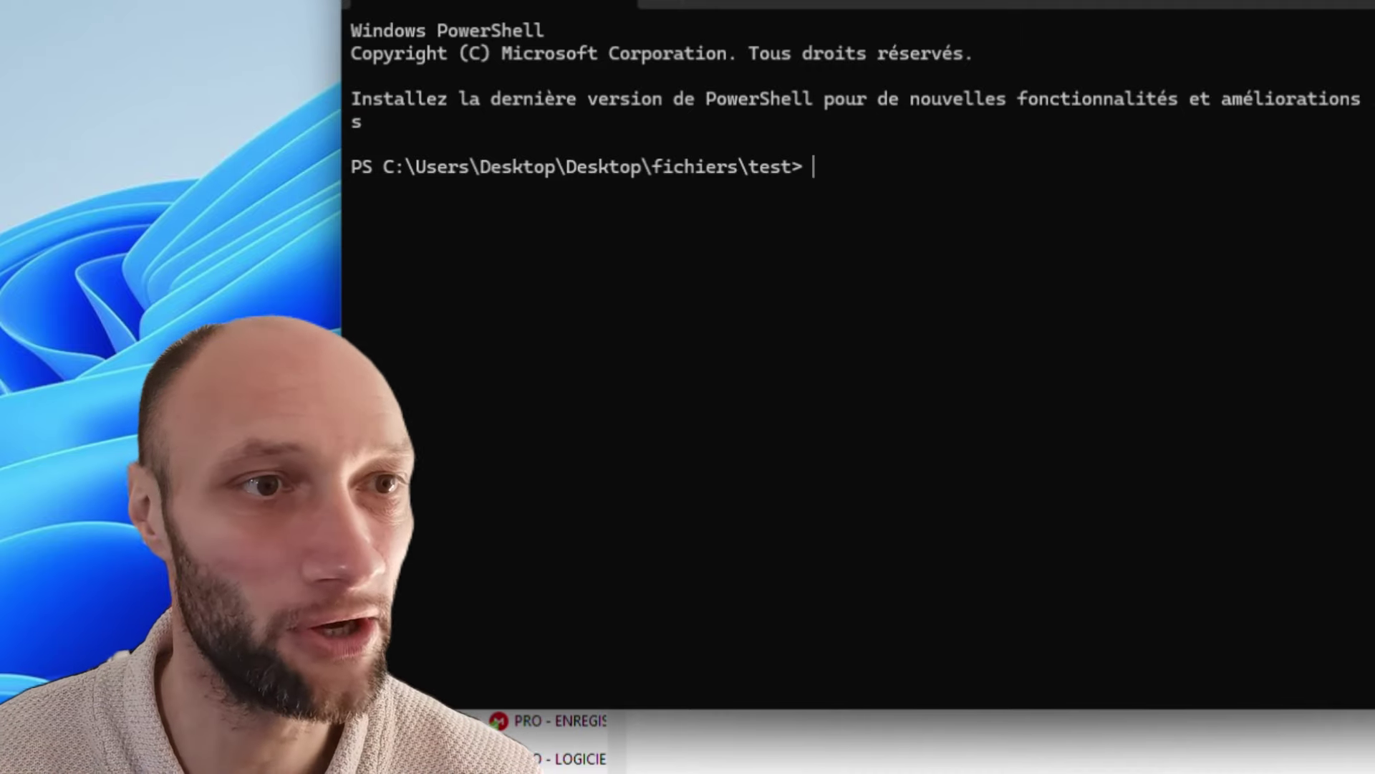
drag(827, 2, 833, 225)
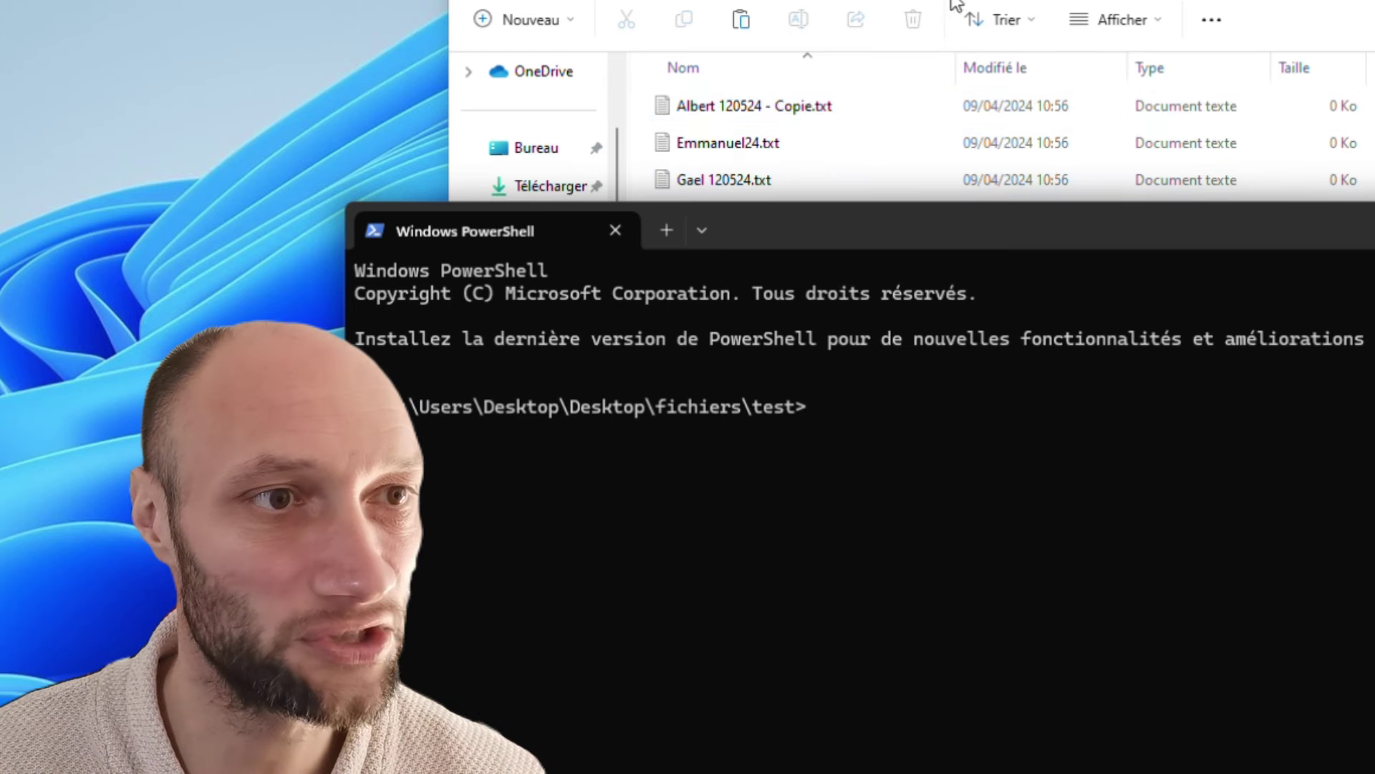
drag(793, 217, 792, 36)
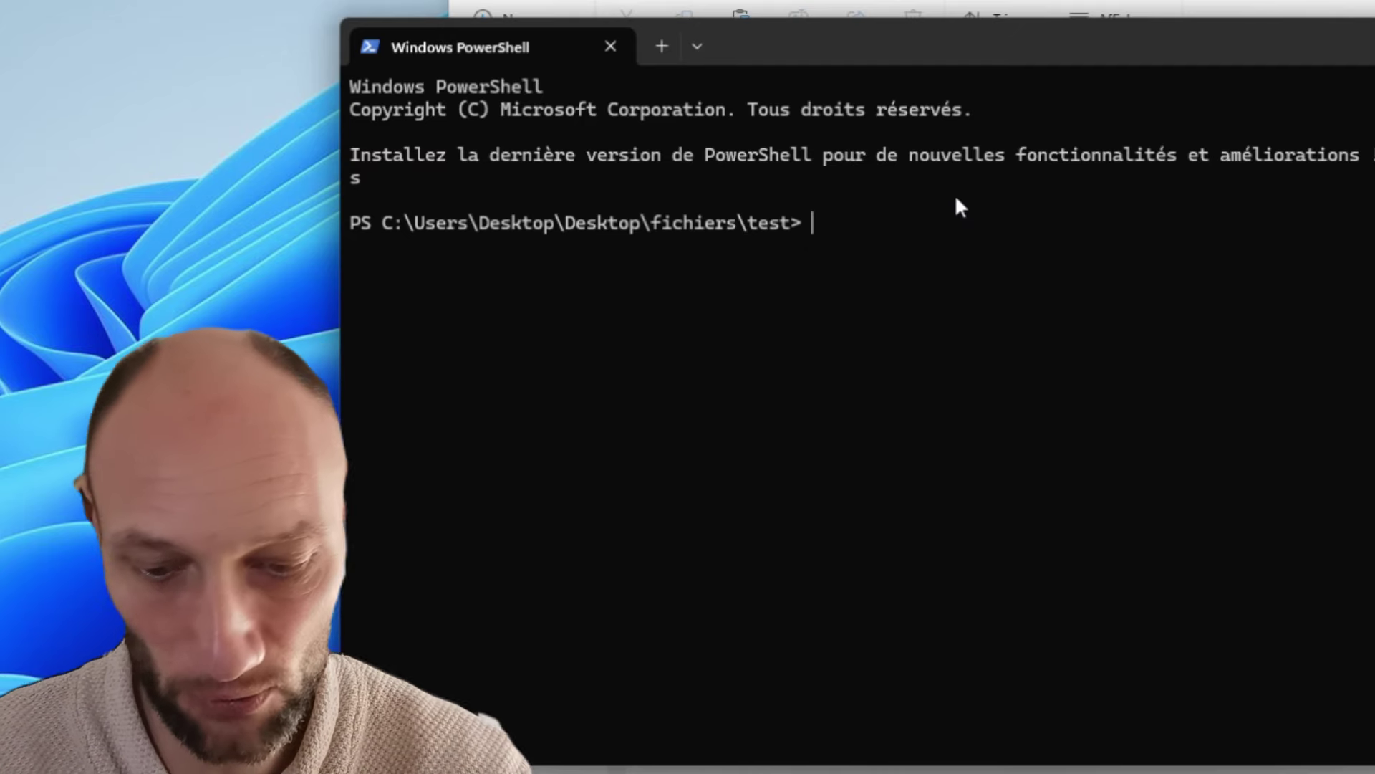
- List the test folder's files with dir and again with ls, and clear the PowerShell screen
text(dir)
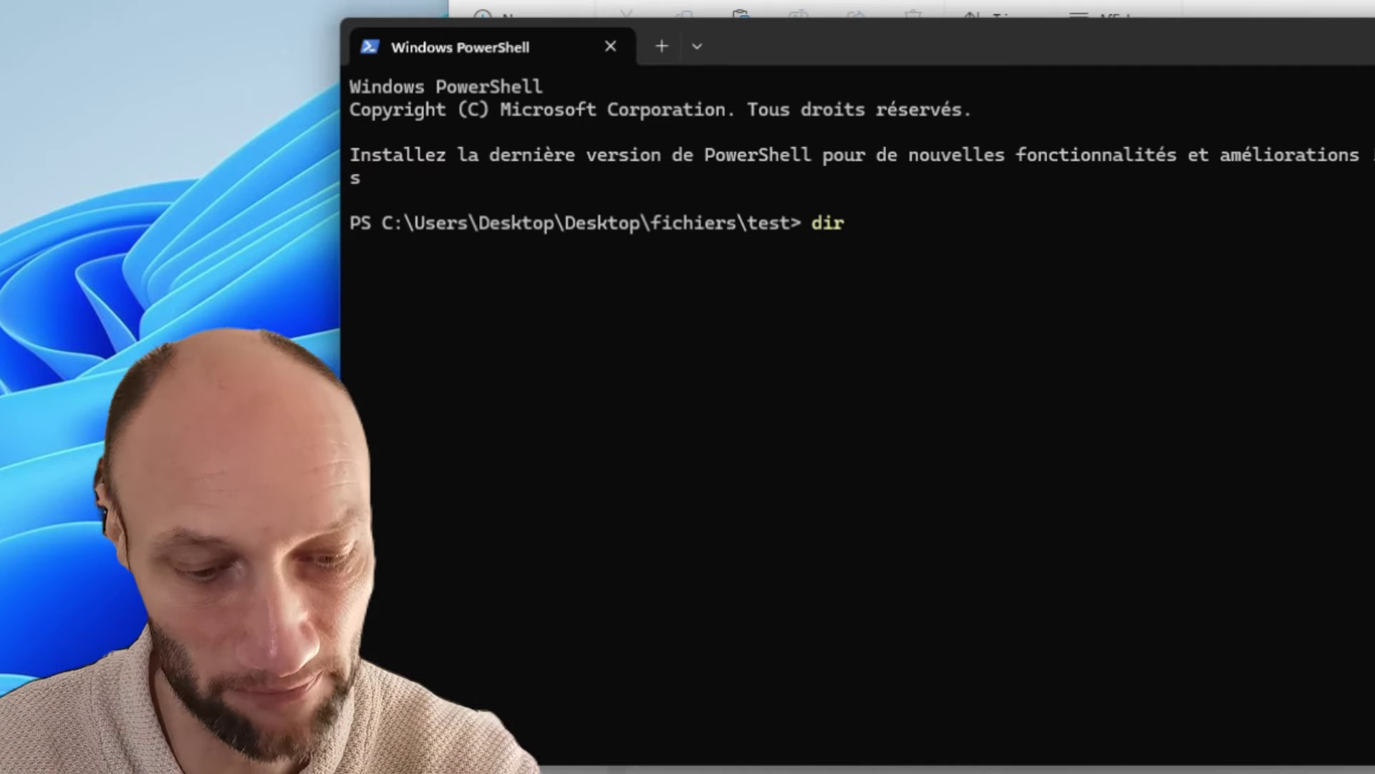
key(Return)
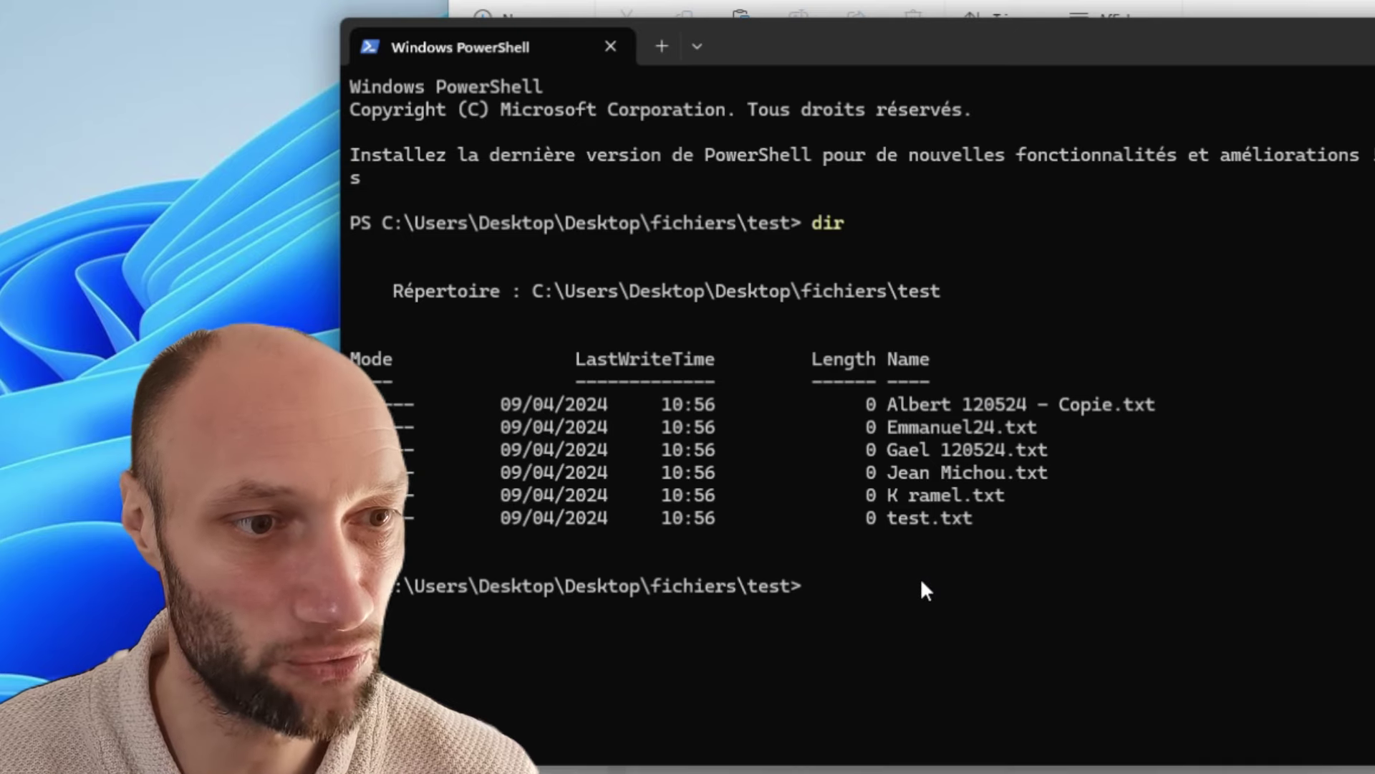
drag(896, 63, 904, 7)
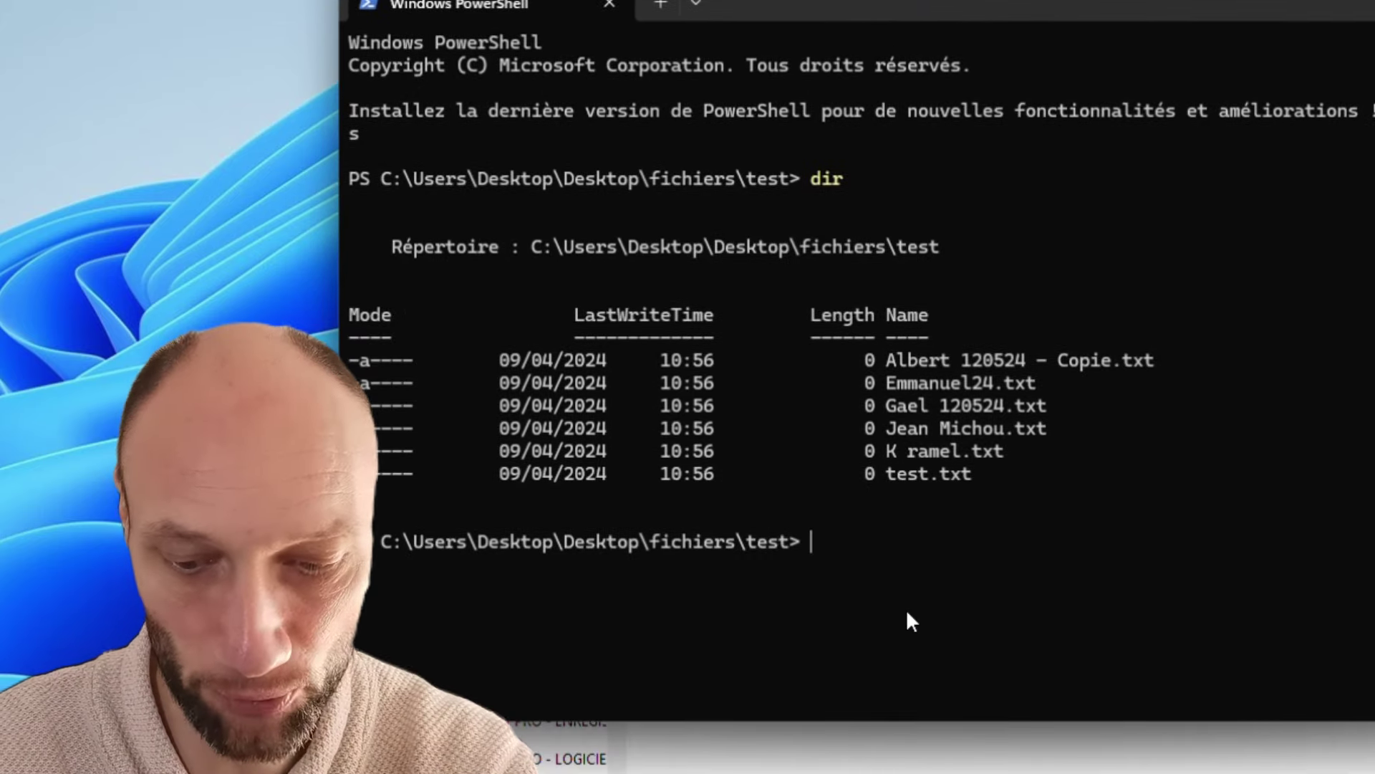
text(ls)
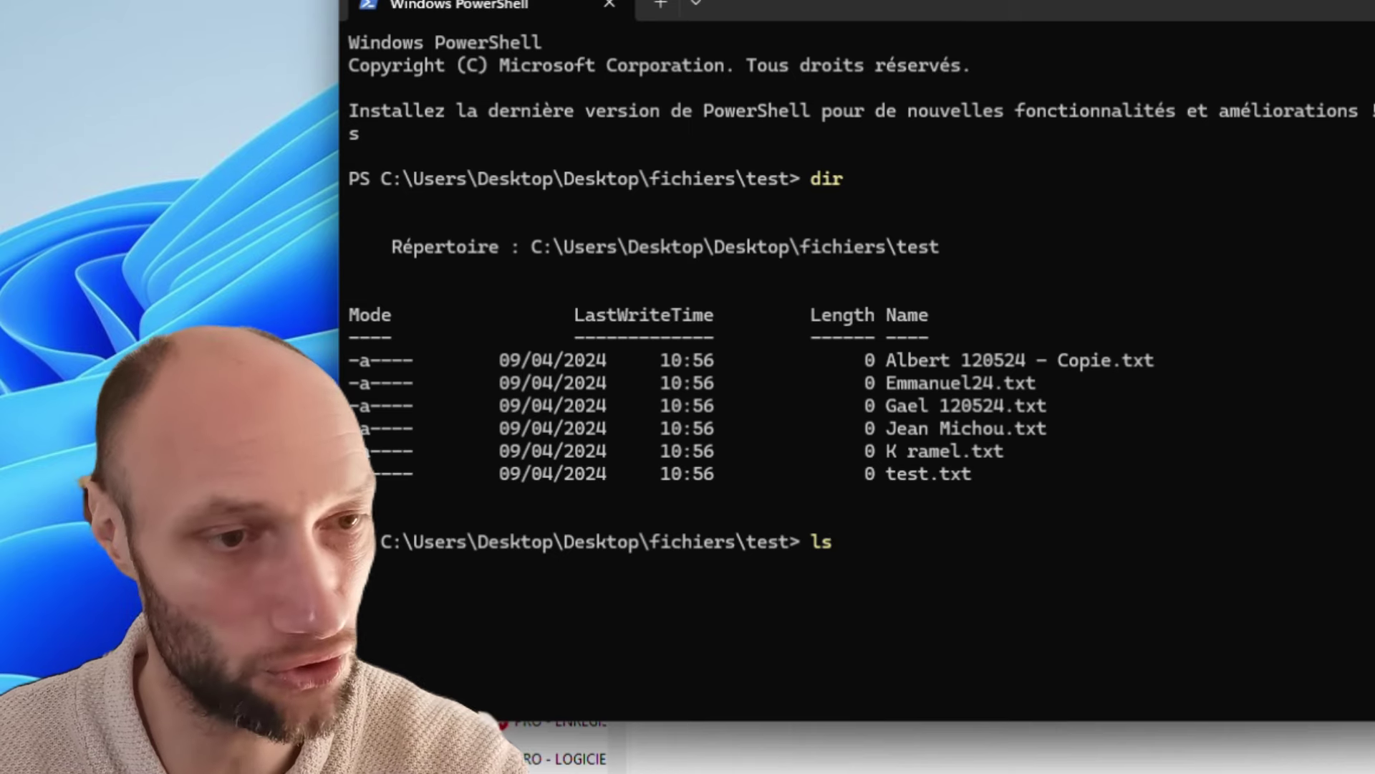
key(Return)
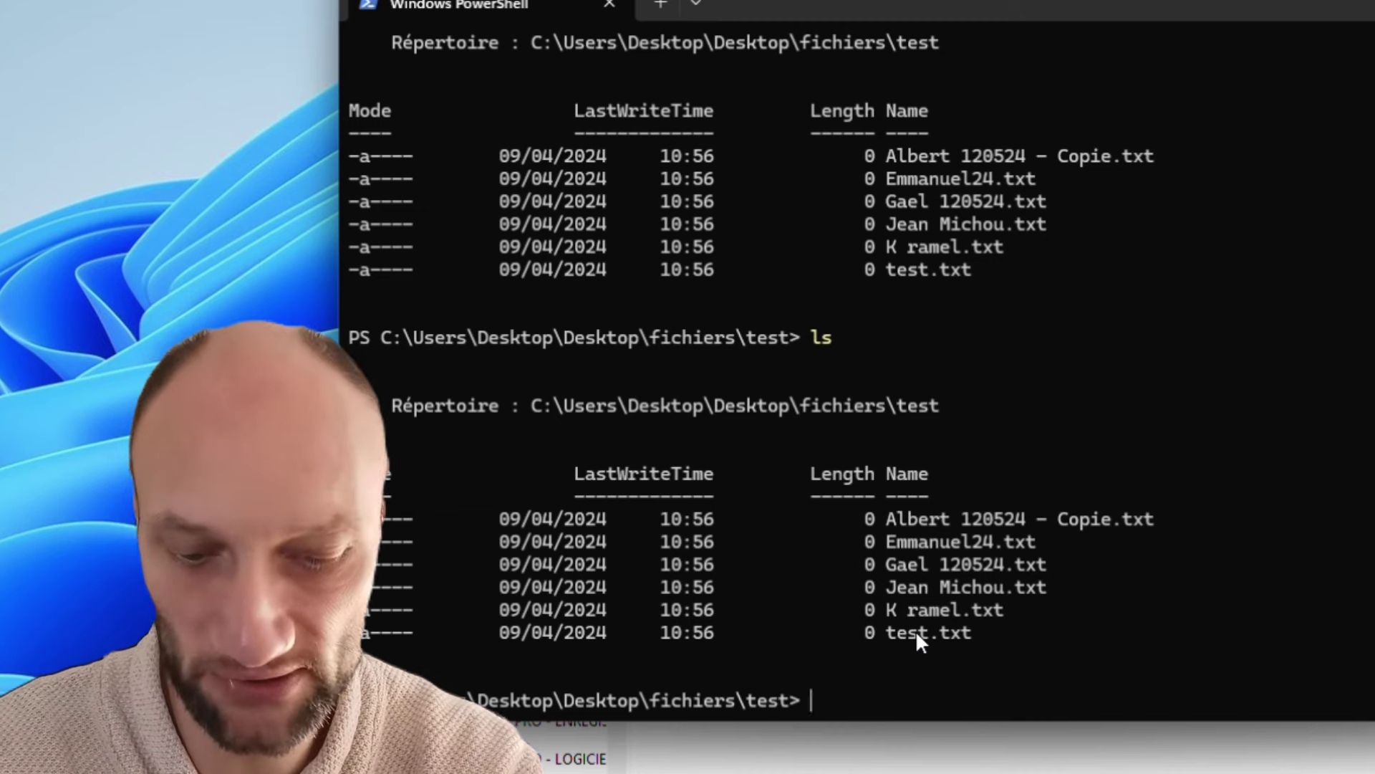
text(clear)
key(Return)
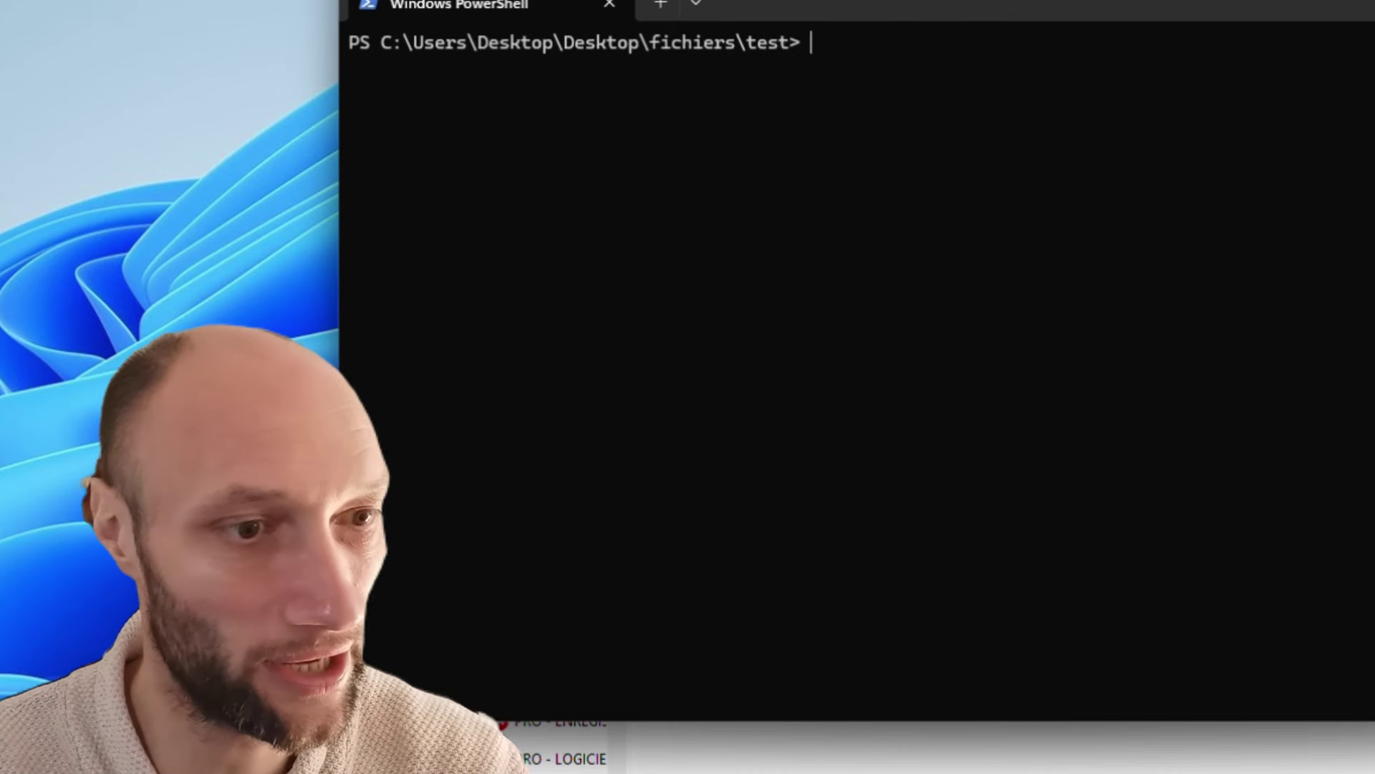